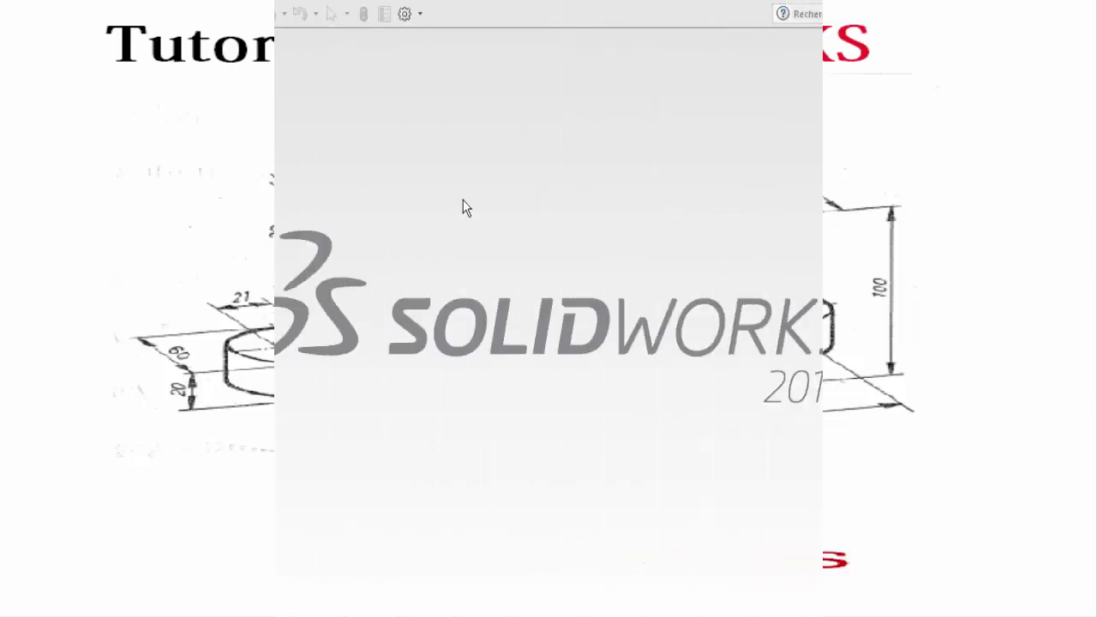
Step: Create a new part (Pièce7) and begin a sketch on Plan de face
click(178, 14)
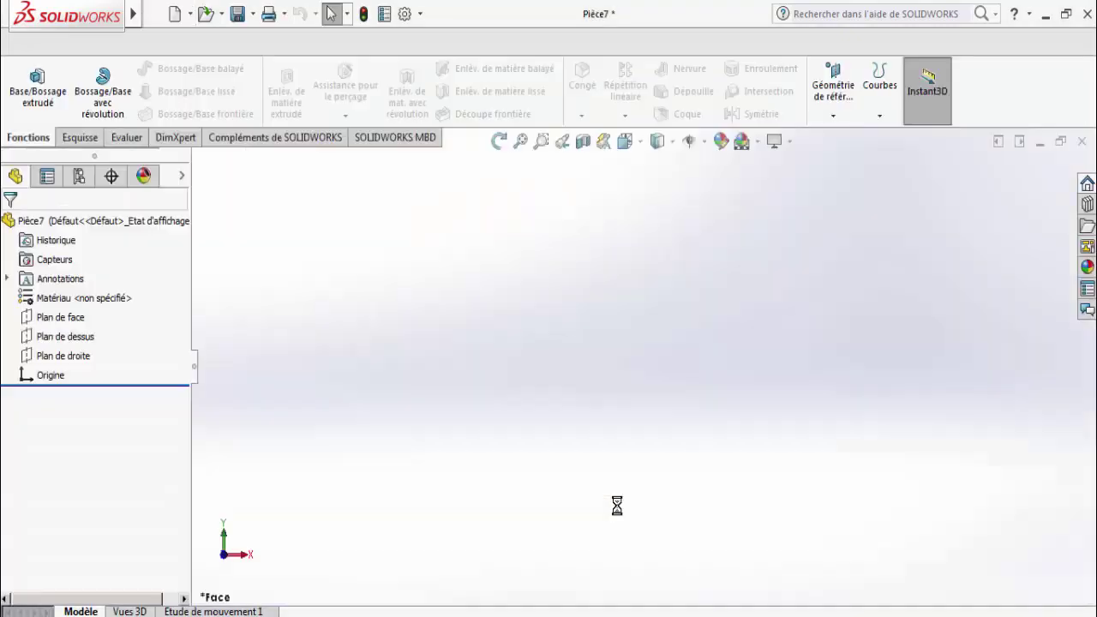
click(53, 317)
click(79, 138)
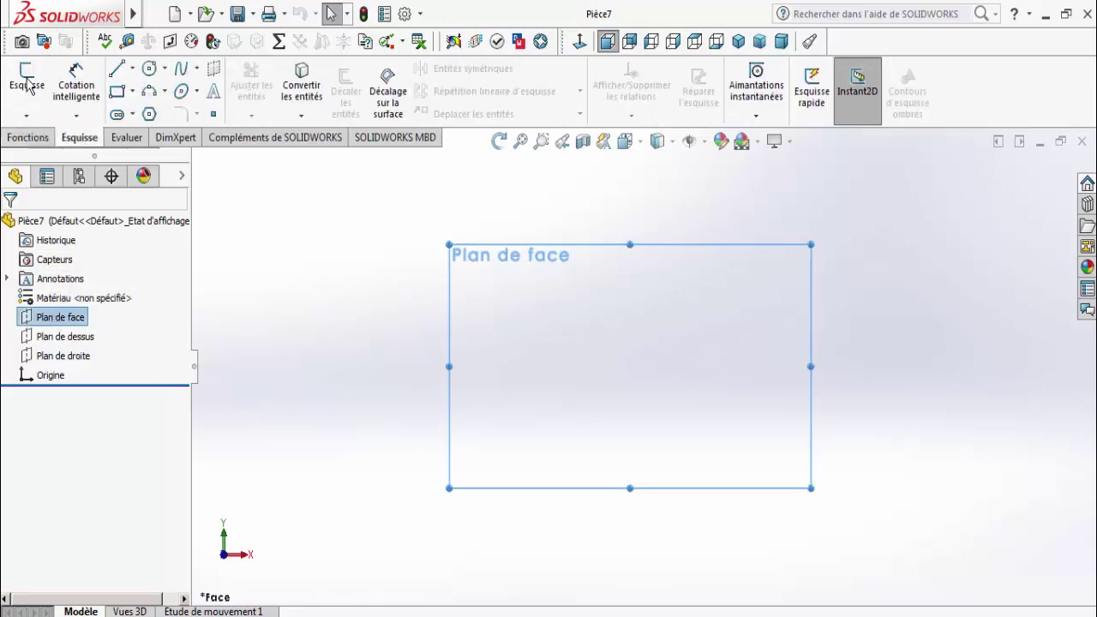
click(26, 82)
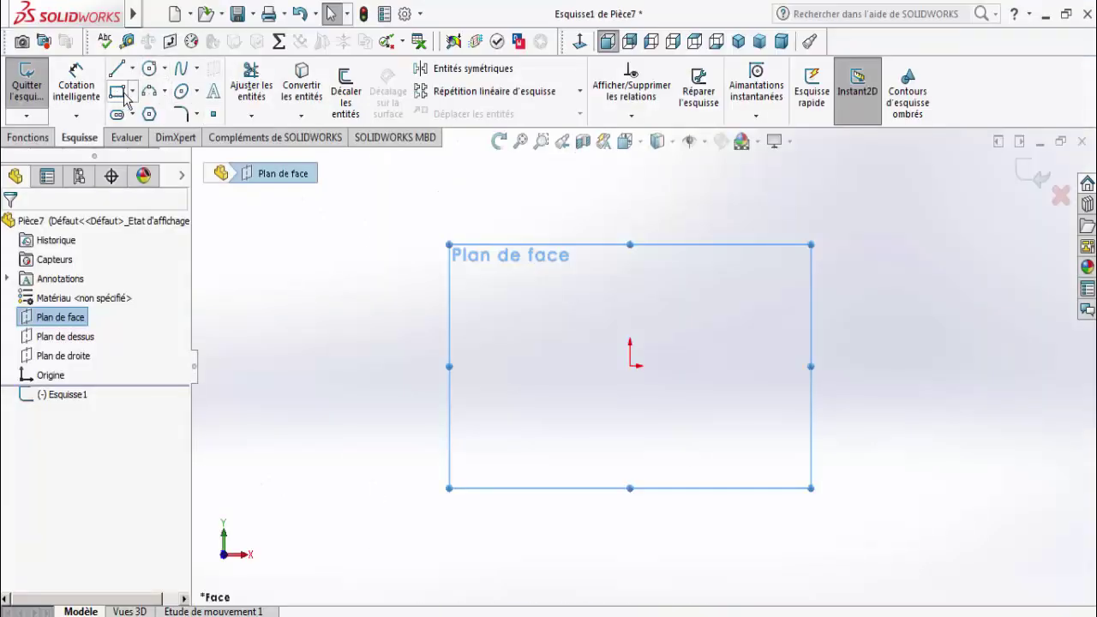
Step: Draw a centre rectangle with construction diagonals centred on the origin
click(132, 92)
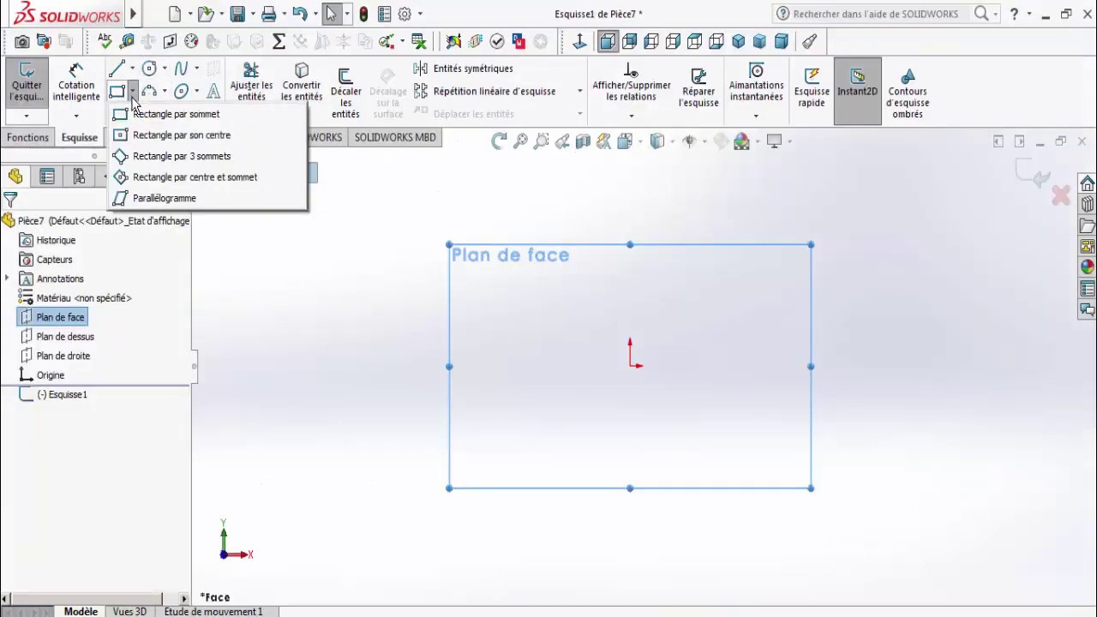
click(163, 128)
click(630, 366)
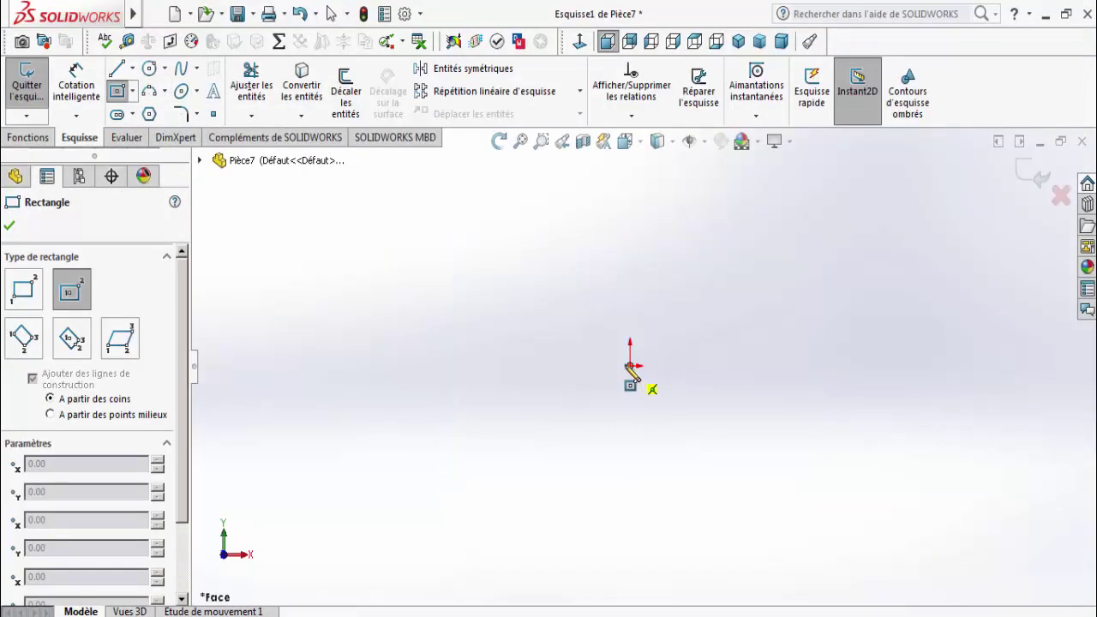
click(507, 240)
click(92, 103)
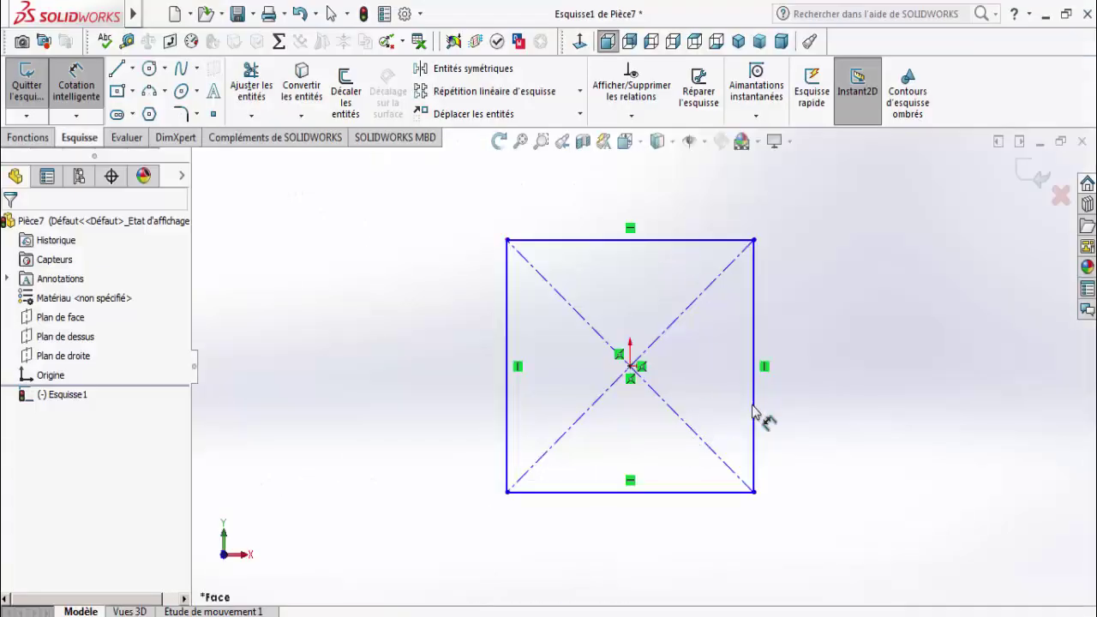
Step: Dimension the rectangle's right and top edges to 125 each, making a 125 × 125 square
click(758, 420)
click(794, 410)
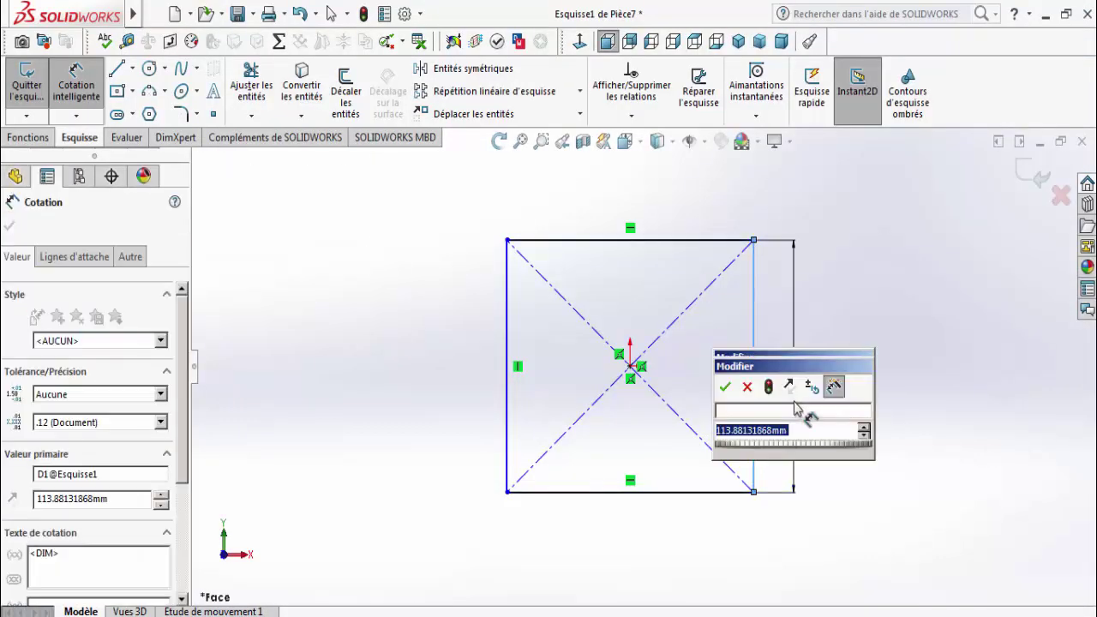
text(125)
key(Return)
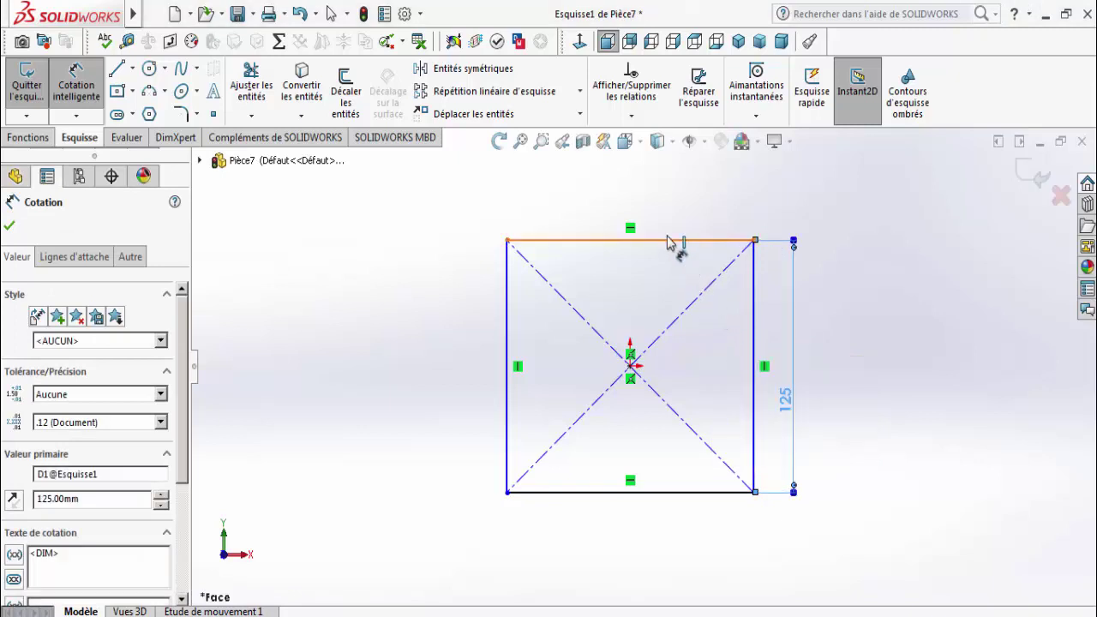
click(668, 241)
click(670, 222)
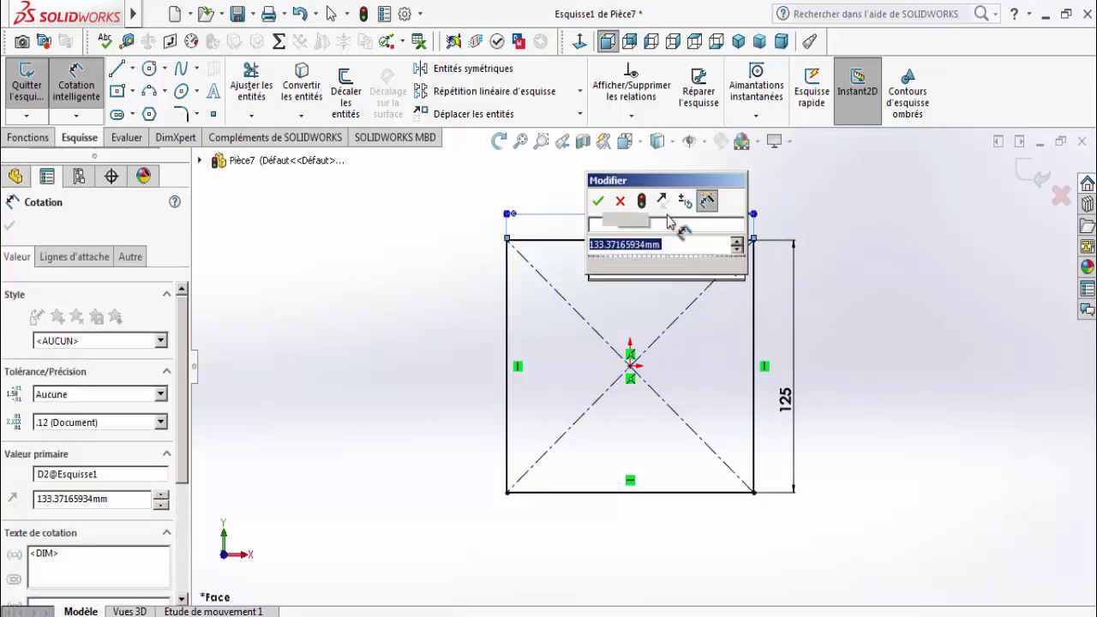
text(125)
key(Return)
click(11, 225)
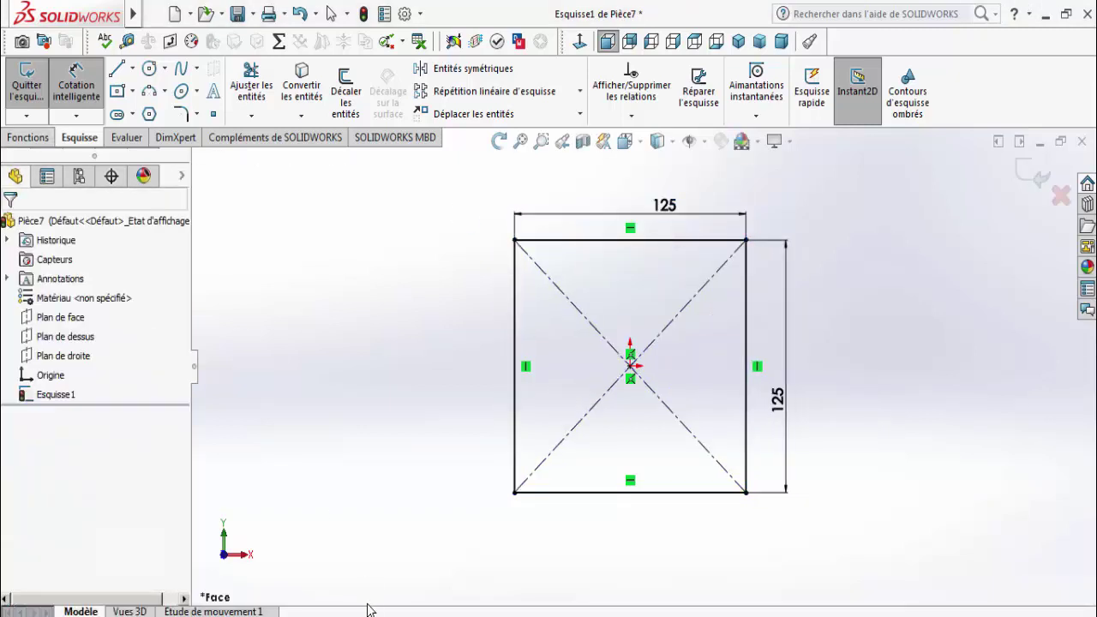
key(alt+Tab)
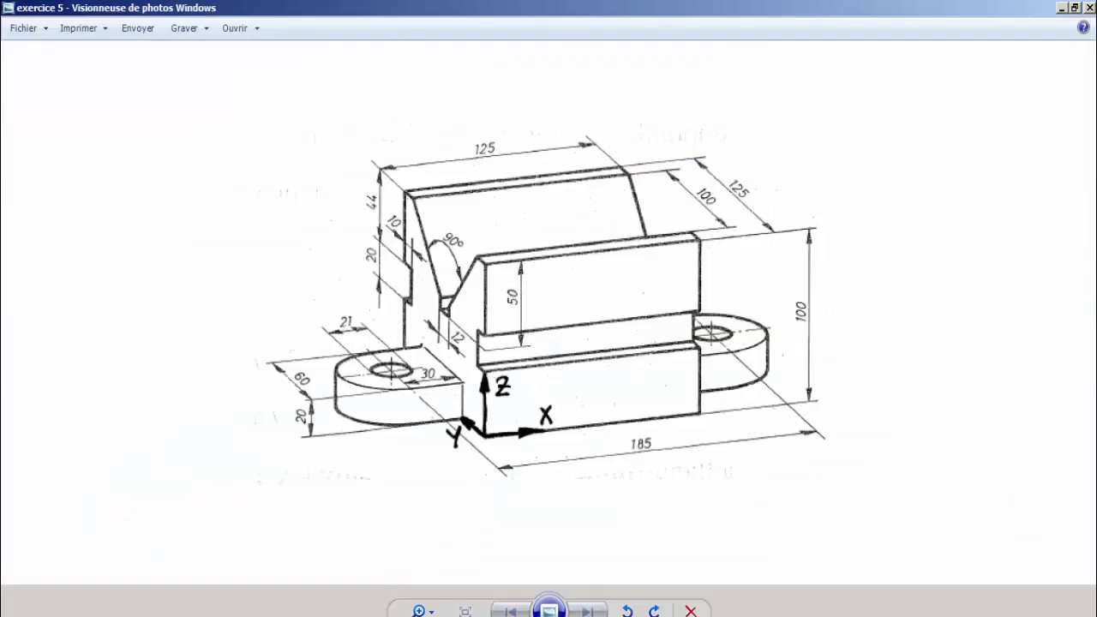
key(alt+Tab)
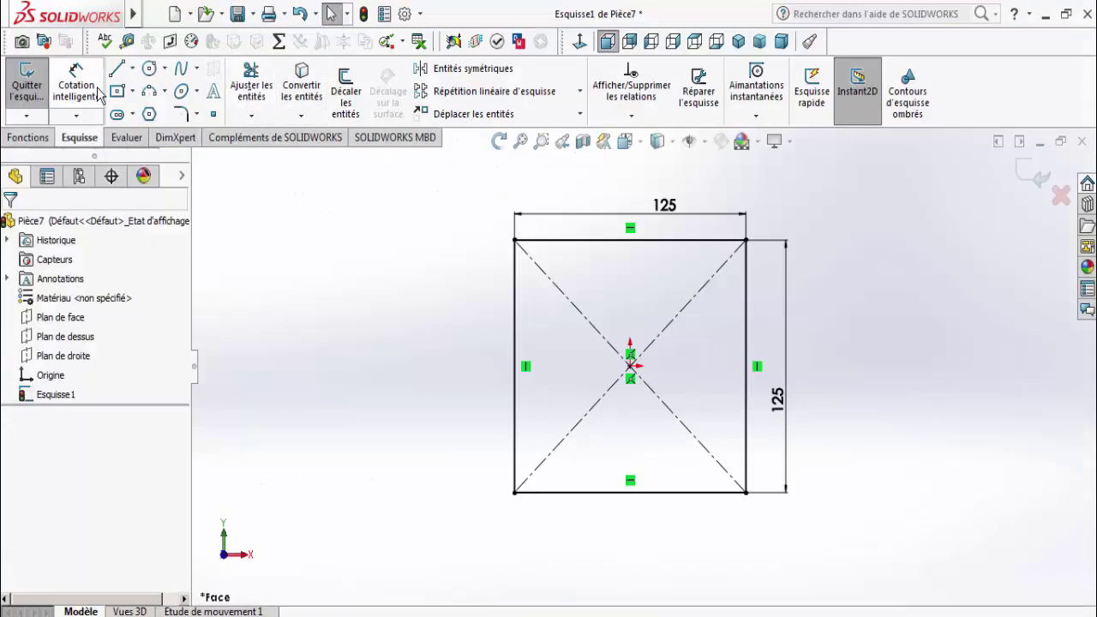
Step: Draw a vertical construction centreline down from the top edge's midpoint
click(132, 92)
click(132, 68)
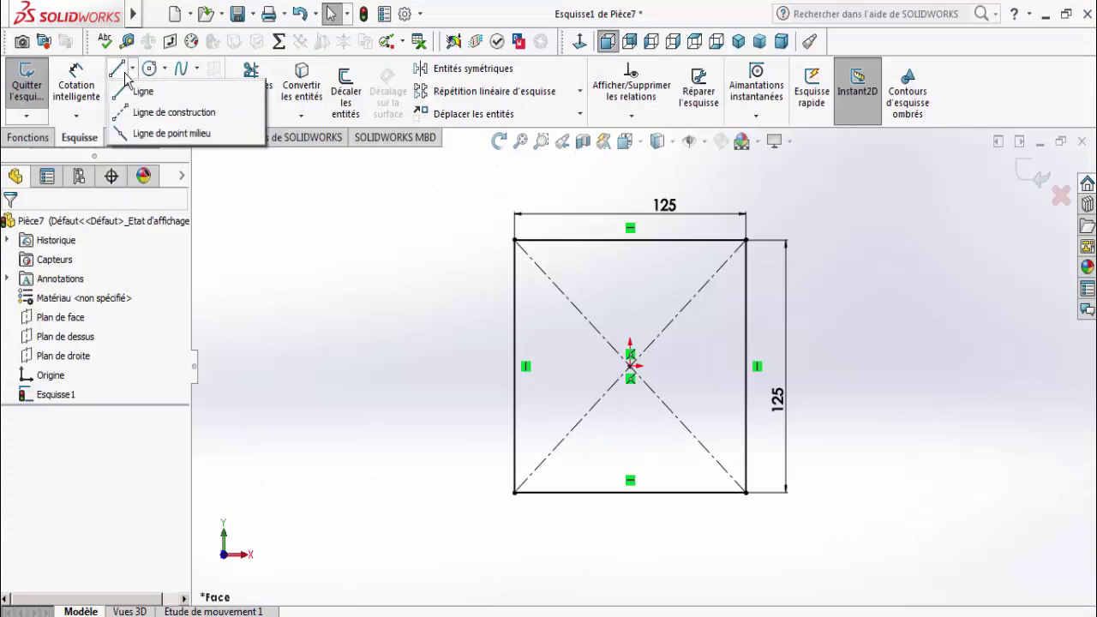
click(128, 114)
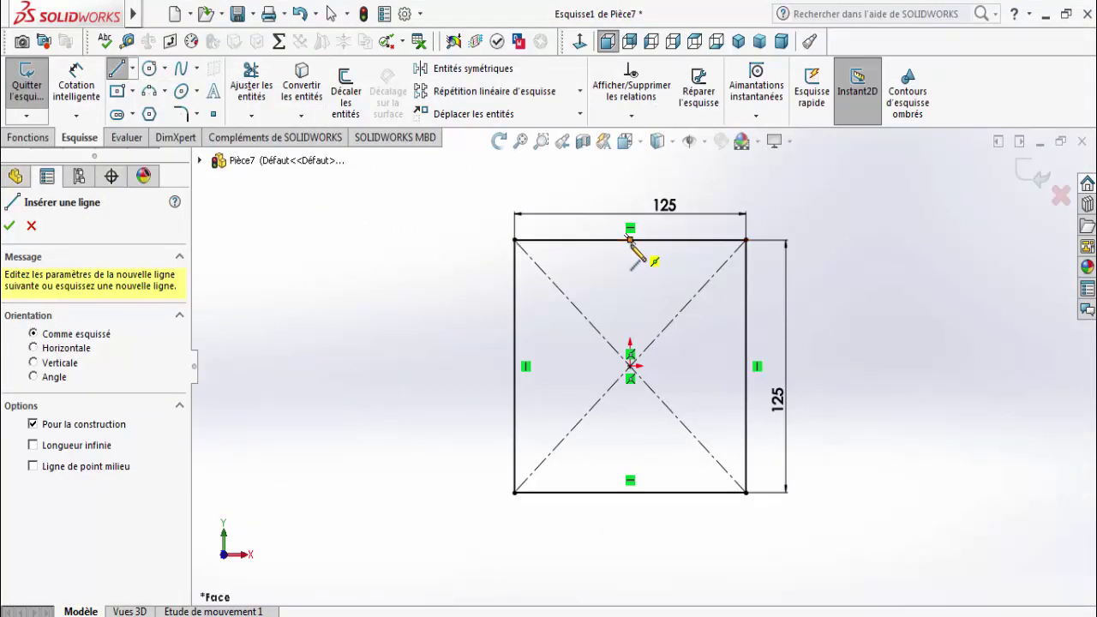
click(630, 241)
click(630, 299)
right_click(632, 302)
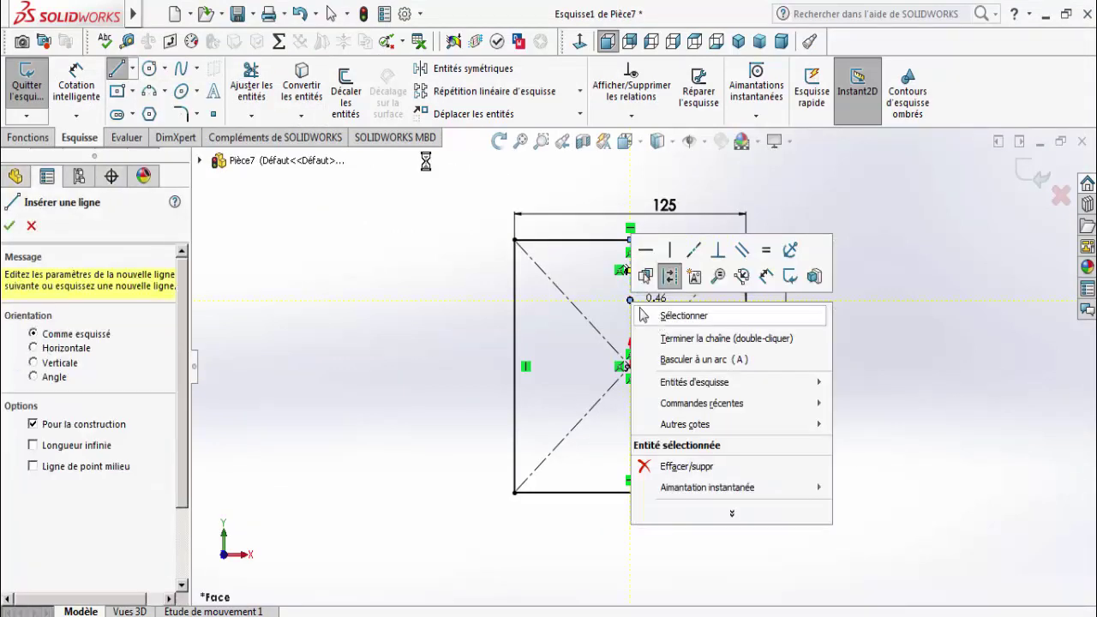
click(681, 314)
Step: Sketch the groove's left half as slanted, vertical and horizontal lines ending on the centreline
click(125, 71)
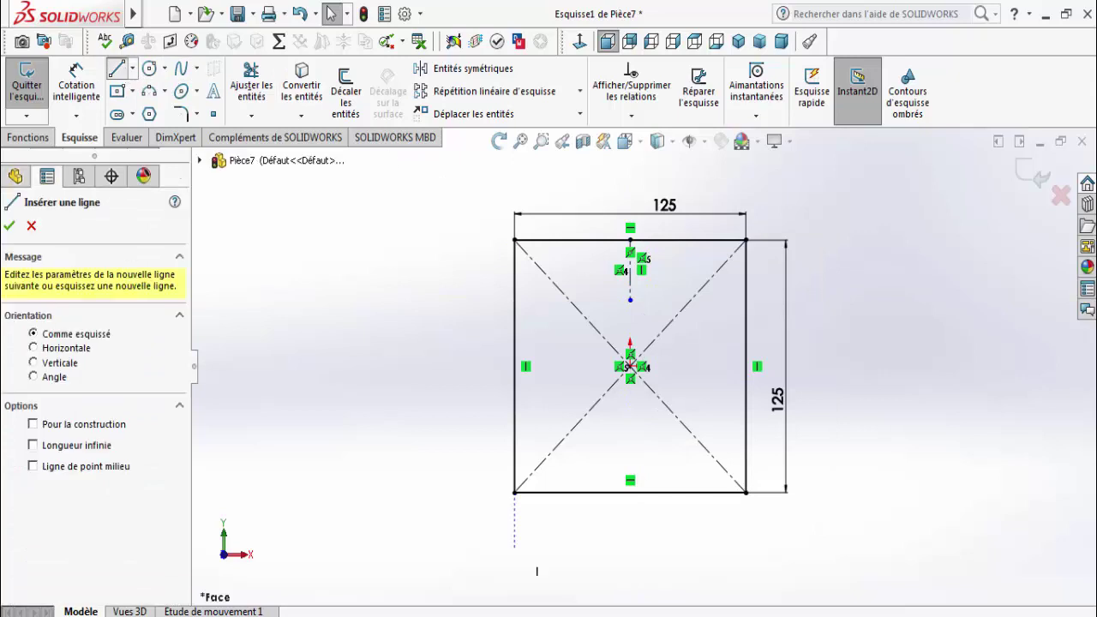
scroll(557, 257, down, 3)
click(551, 270)
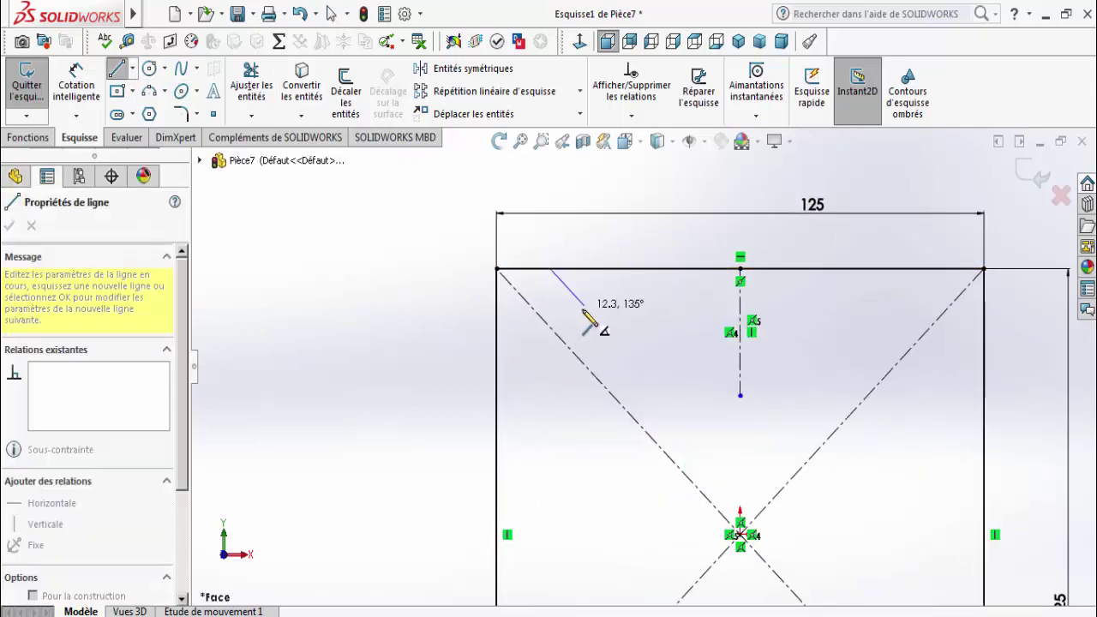
click(629, 314)
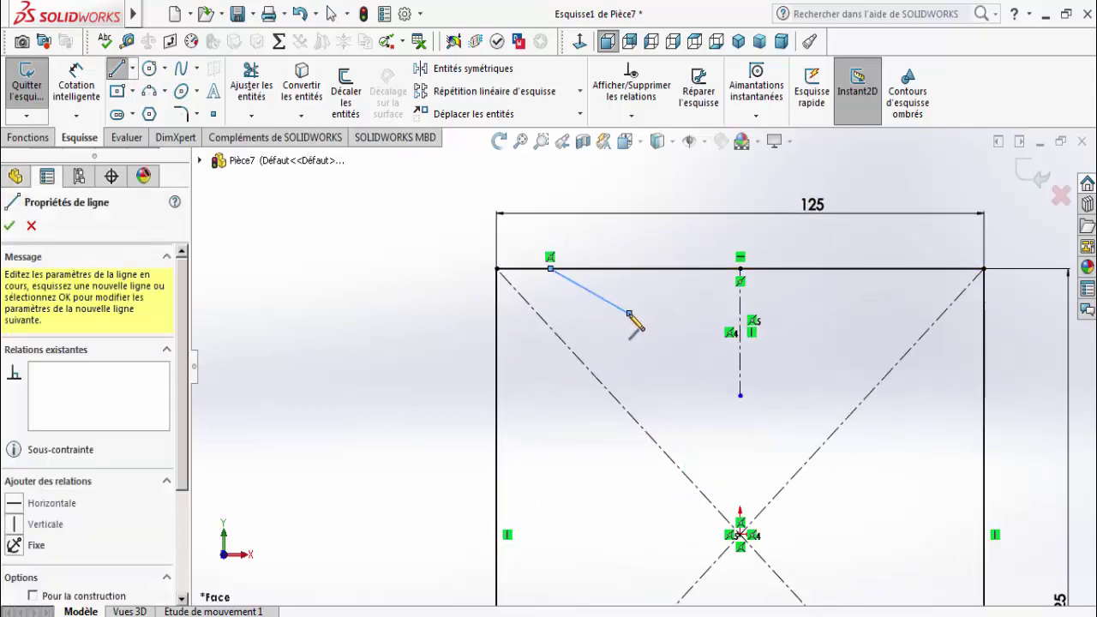
click(629, 368)
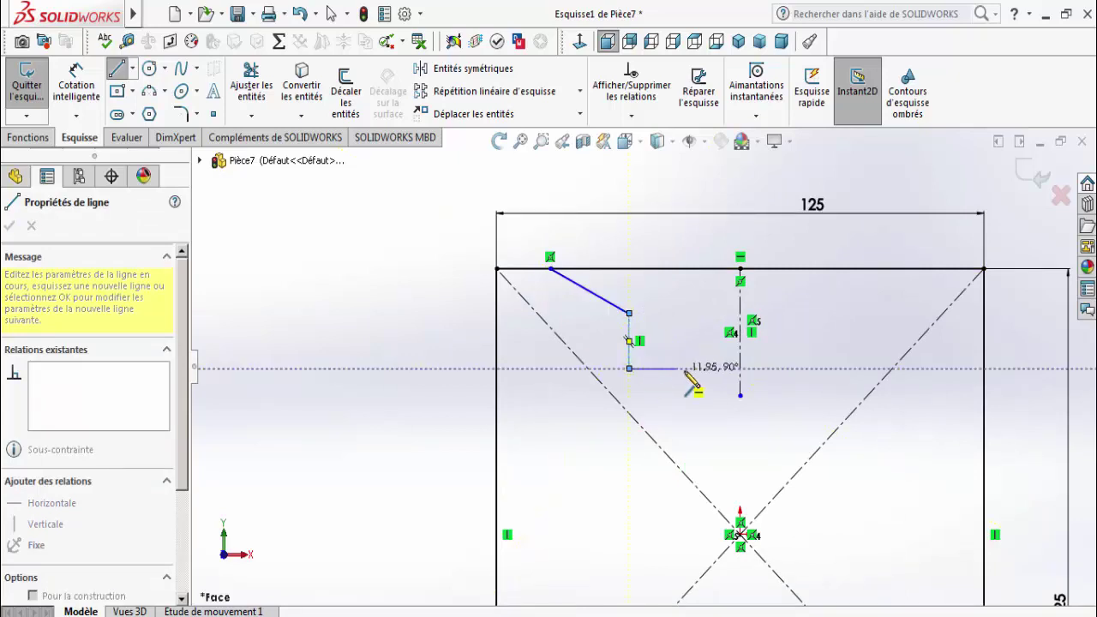
click(740, 369)
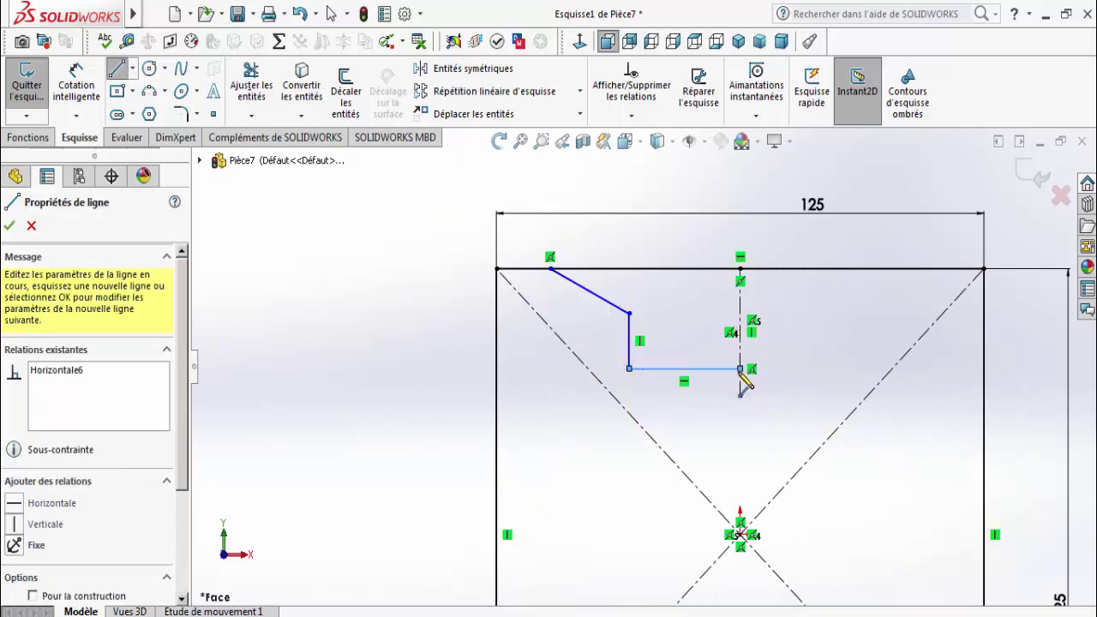
right_click(757, 384)
click(786, 392)
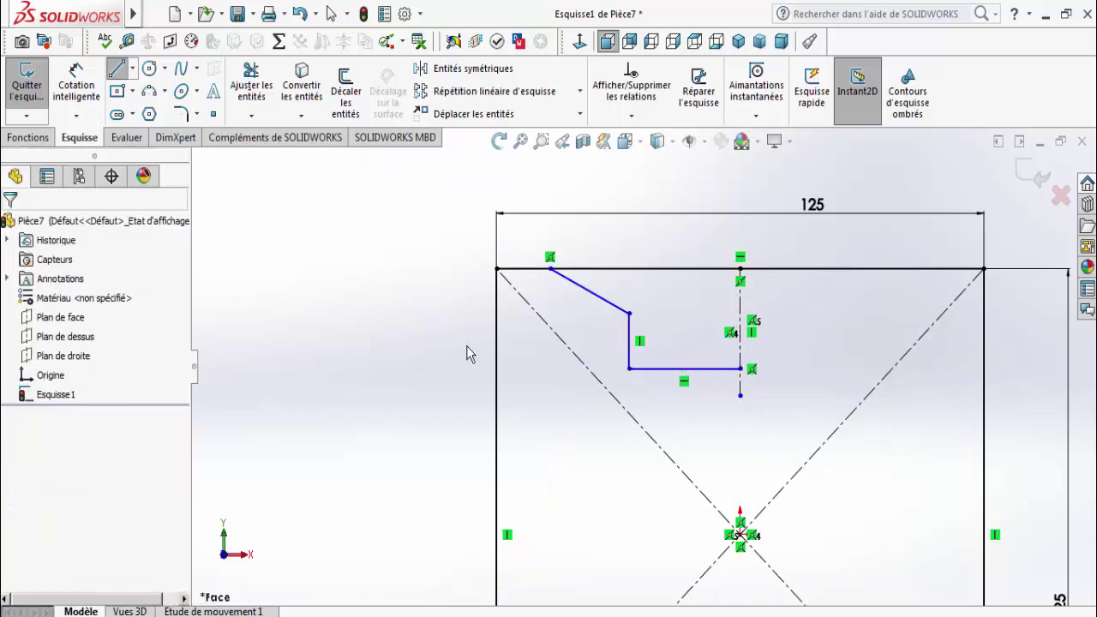
Step: Mirror the slanted, vertical and horizontal groove lines about centreline Ligne7
click(478, 68)
click(607, 306)
click(631, 338)
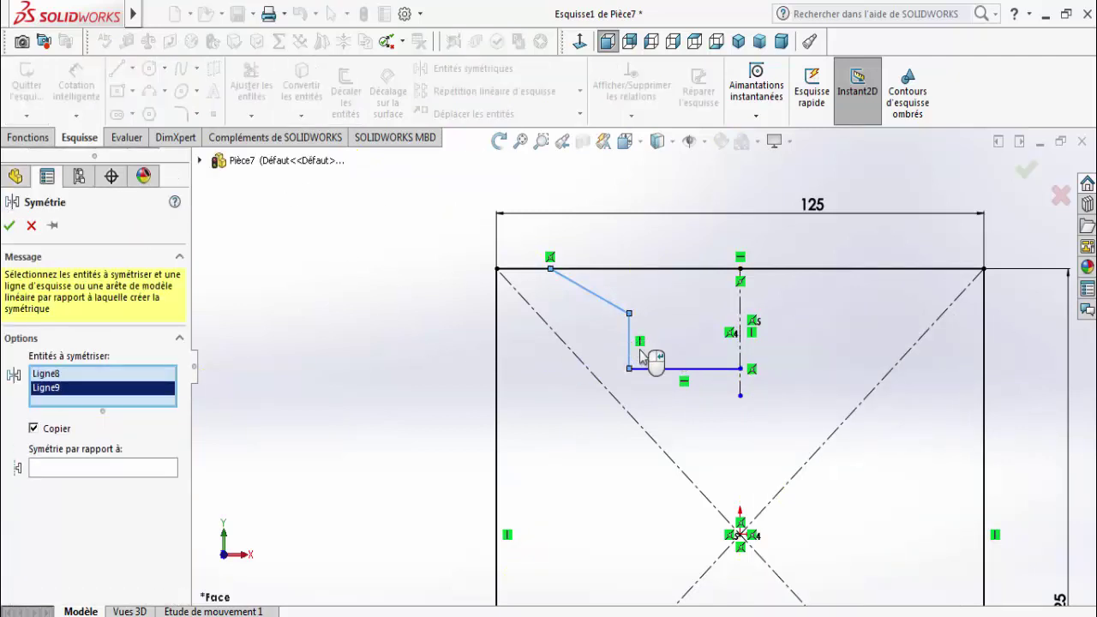
click(653, 370)
click(137, 485)
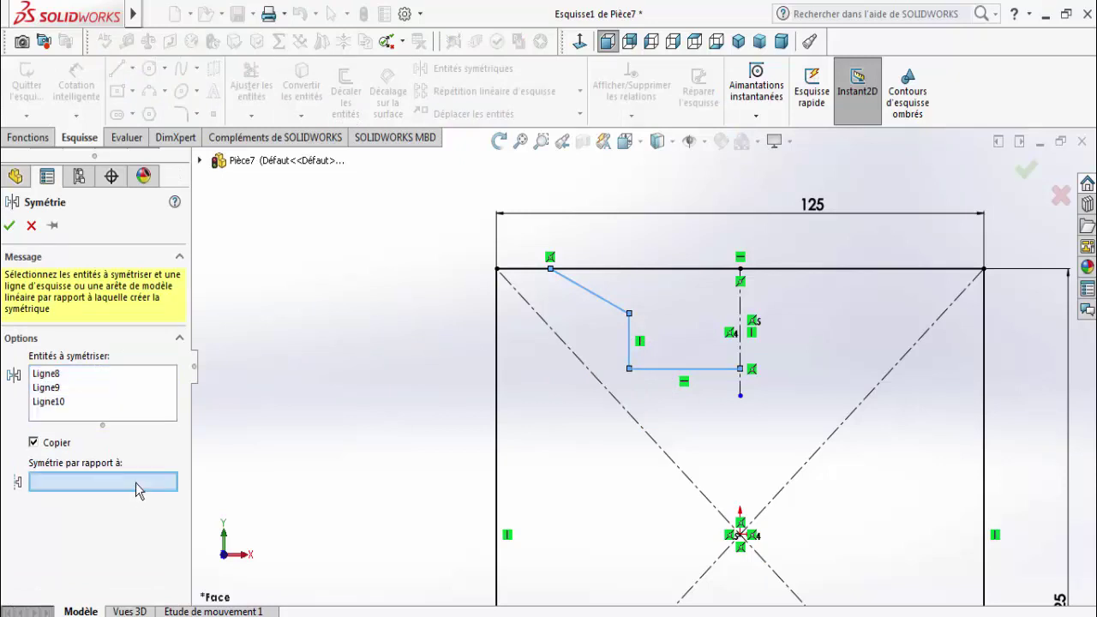
click(741, 356)
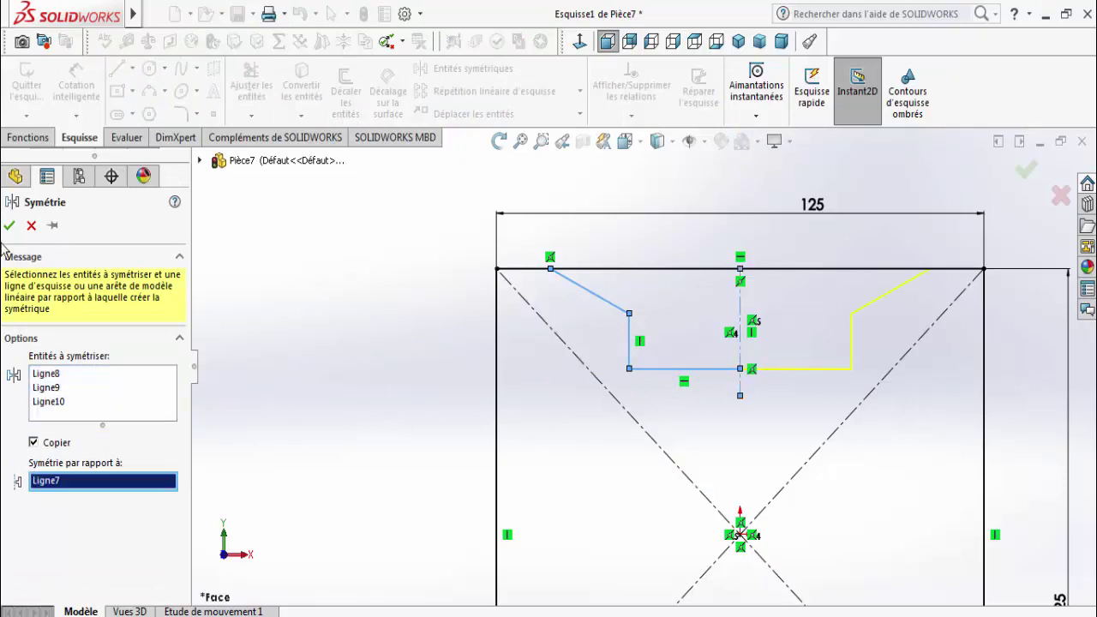
key(Return)
click(65, 94)
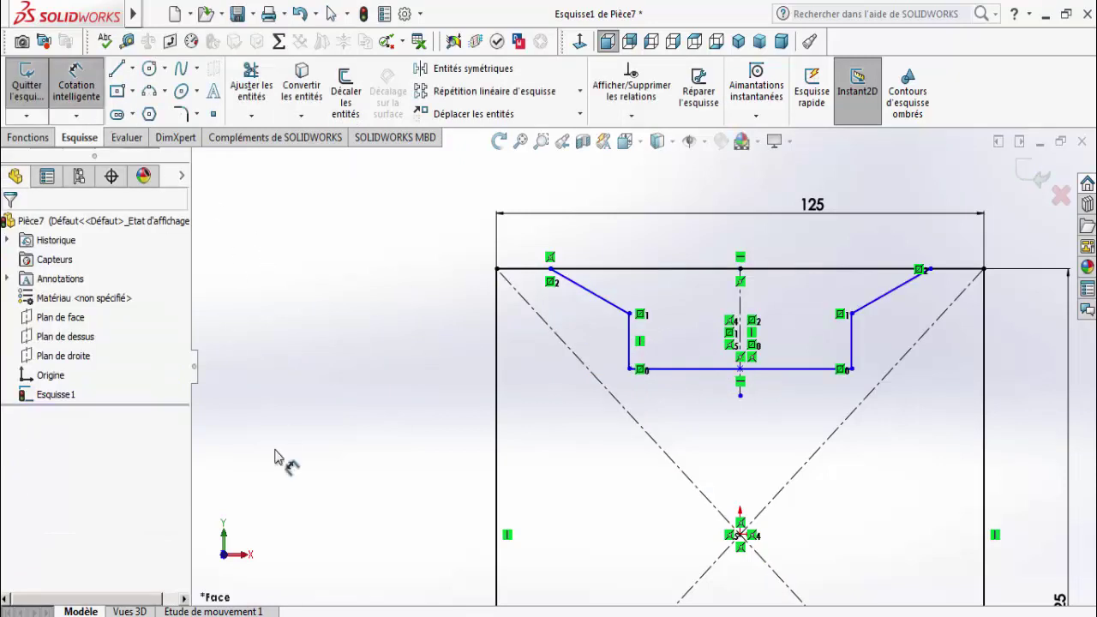
key(alt+Tab)
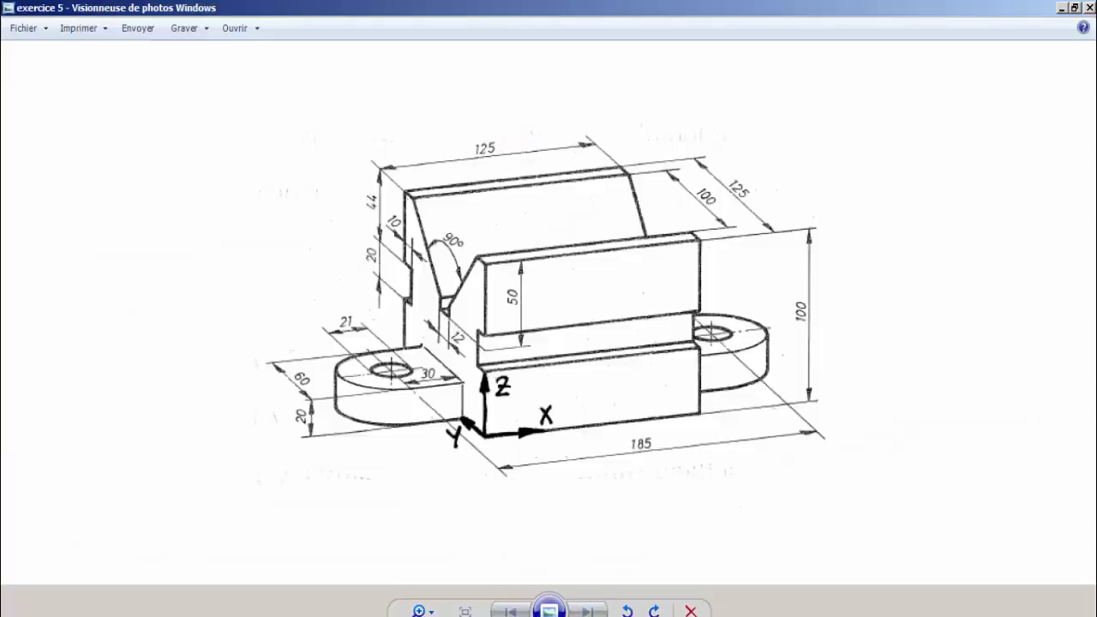
key(alt+Tab)
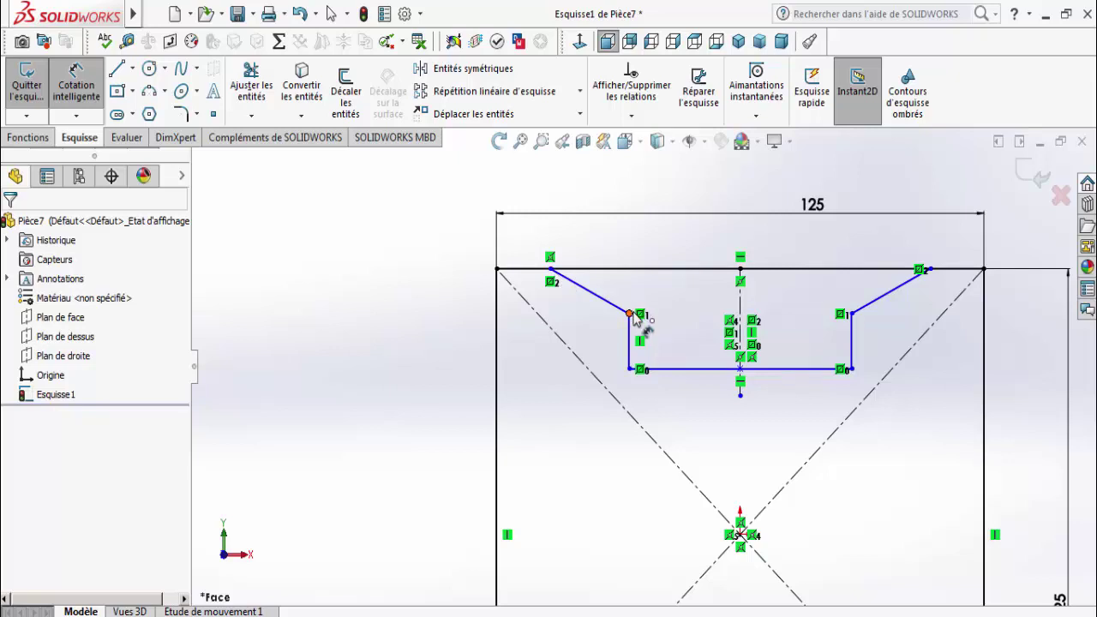
Step: Replace a mistaken corner dimension with a 100 mm span between the slanted lines' top endpoints
click(630, 314)
click(851, 314)
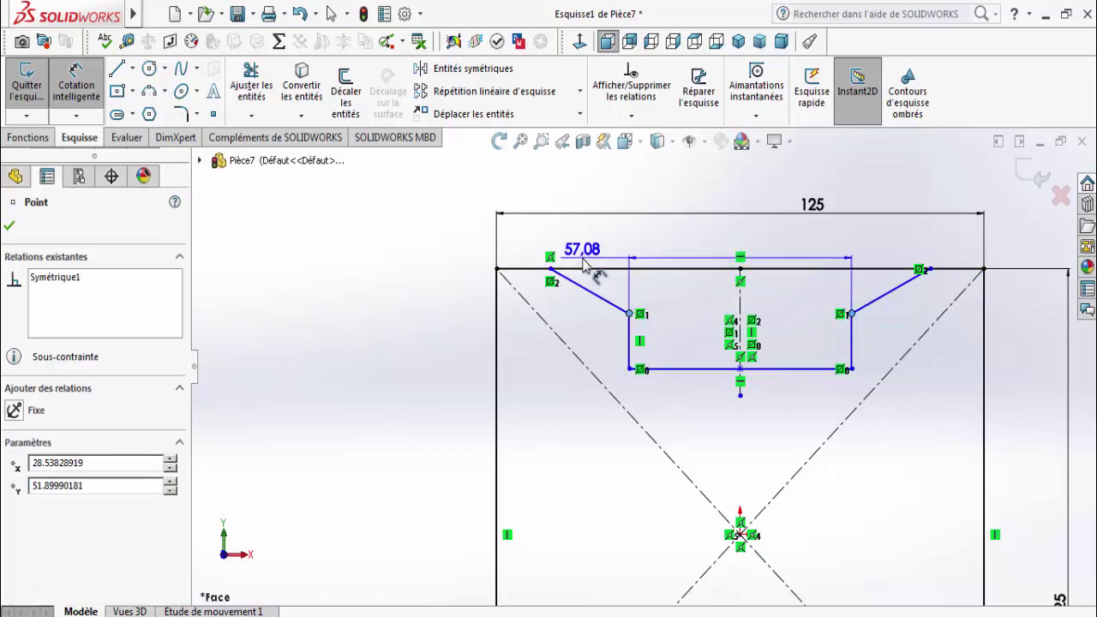
key(Delete)
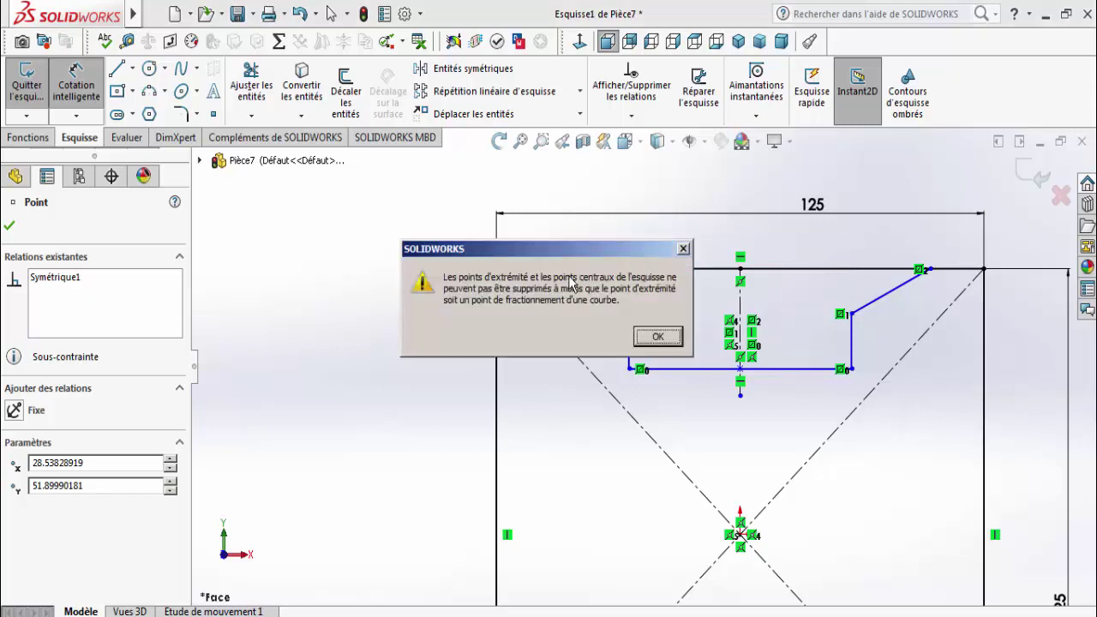
click(683, 251)
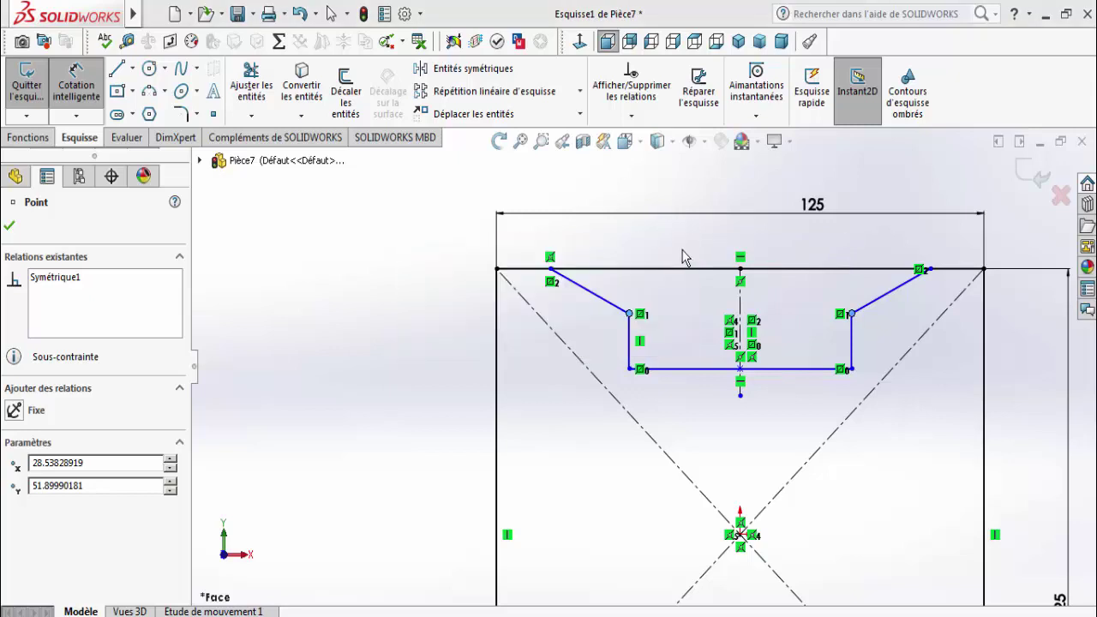
click(920, 267)
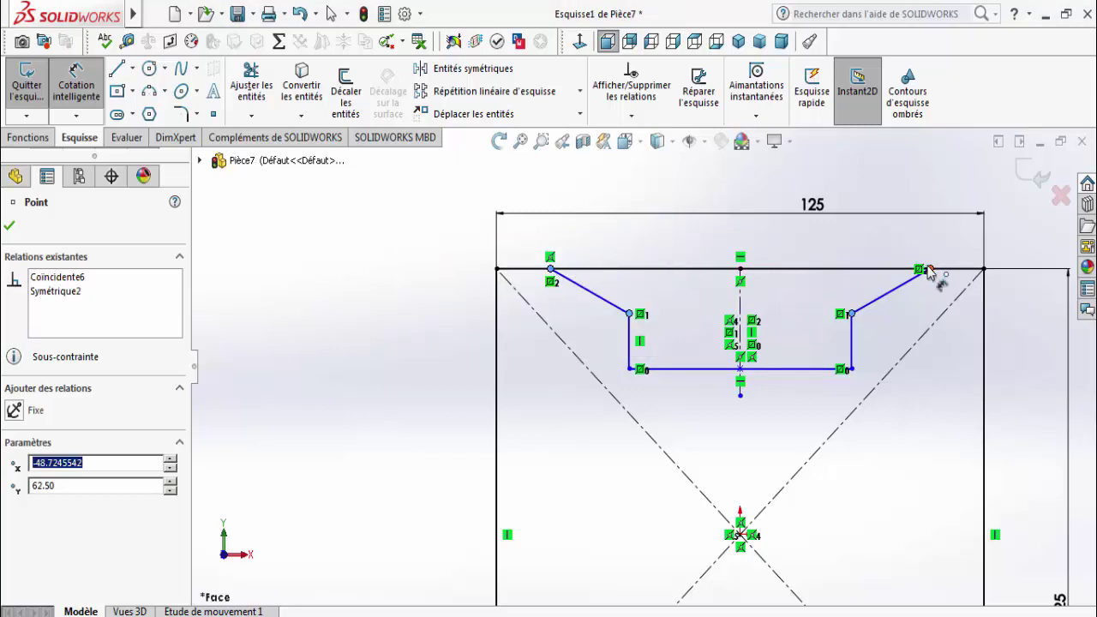
click(930, 271)
click(787, 234)
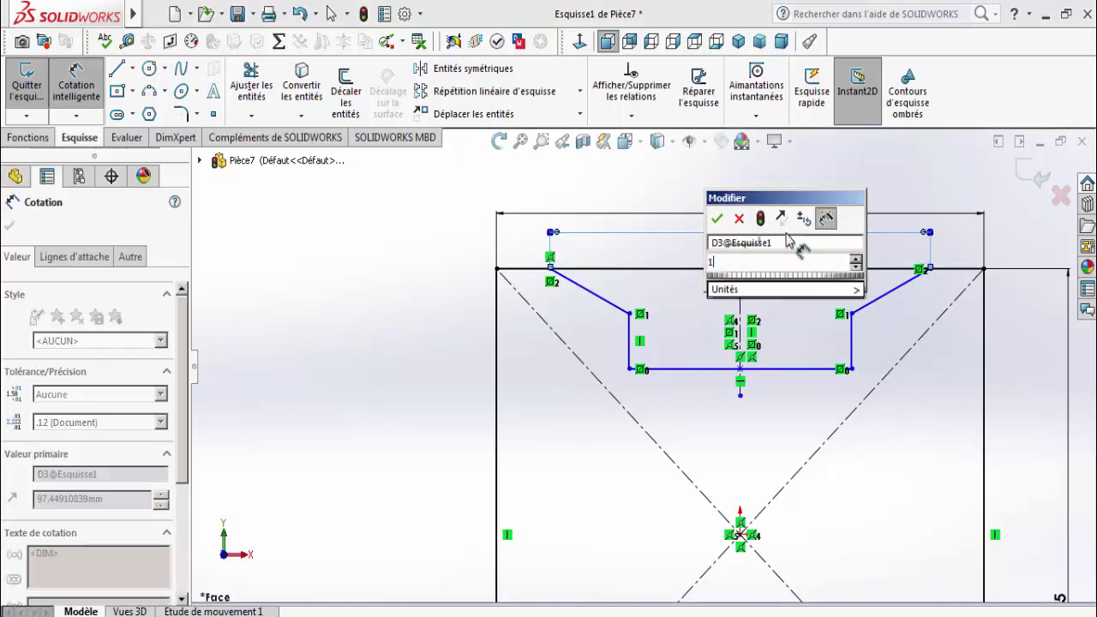
text(100)
key(Return)
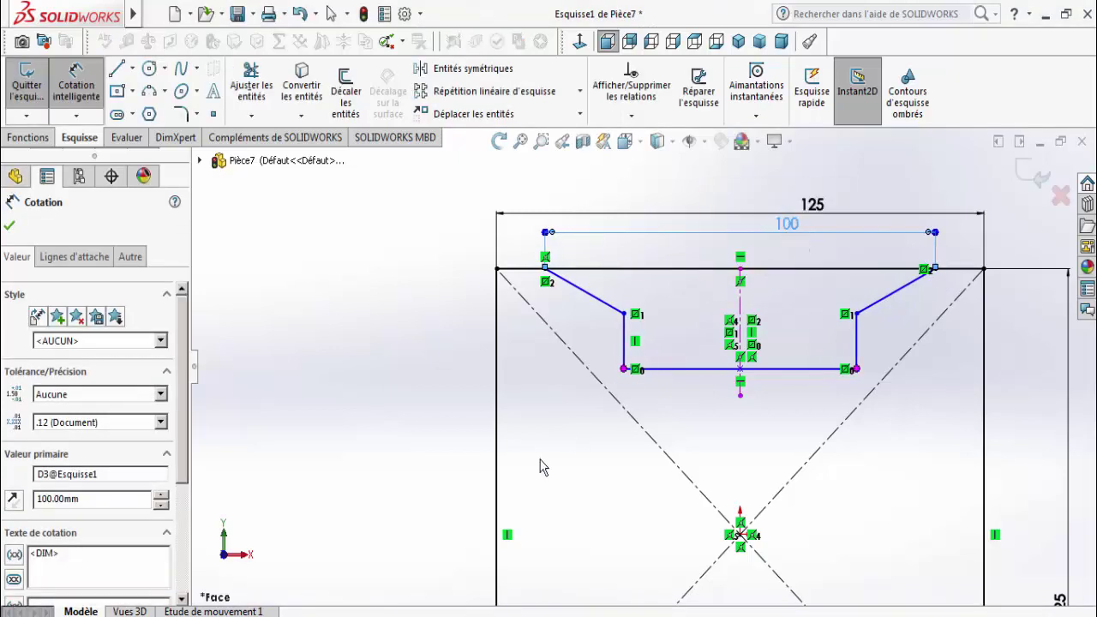
key(alt+Tab)
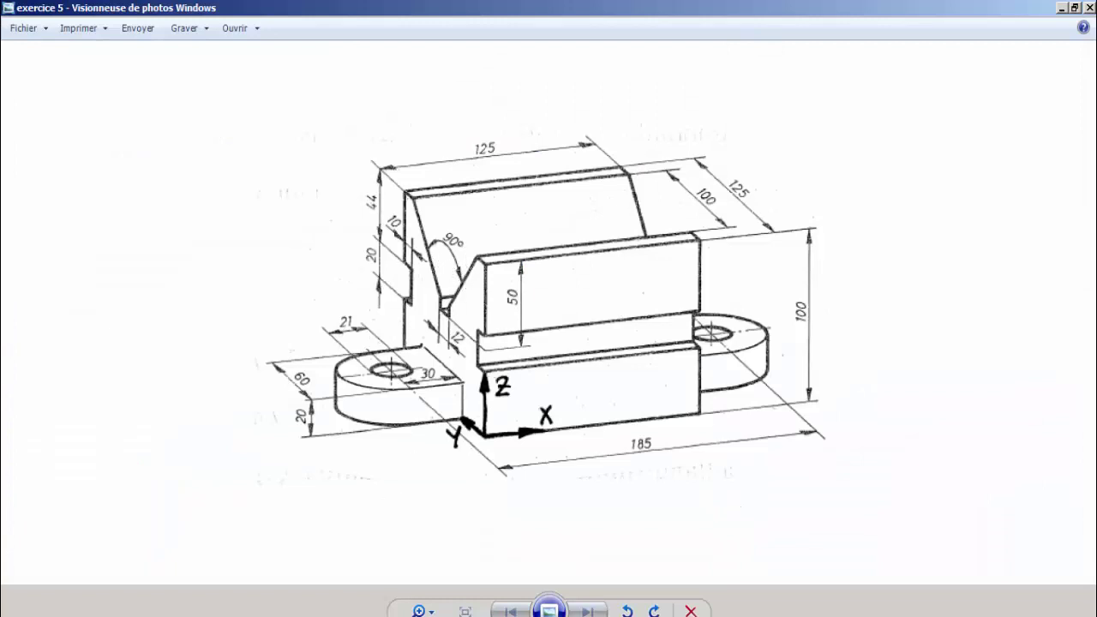
key(alt+Tab)
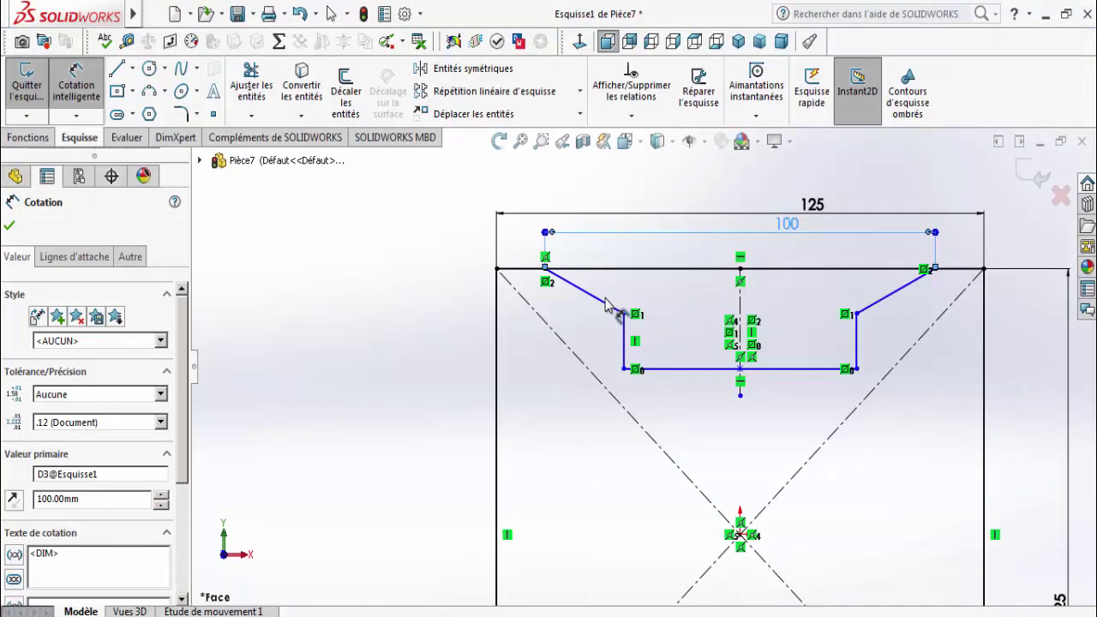
Step: Dimension the angle between the two slanted V sides to 90°
click(612, 306)
click(865, 307)
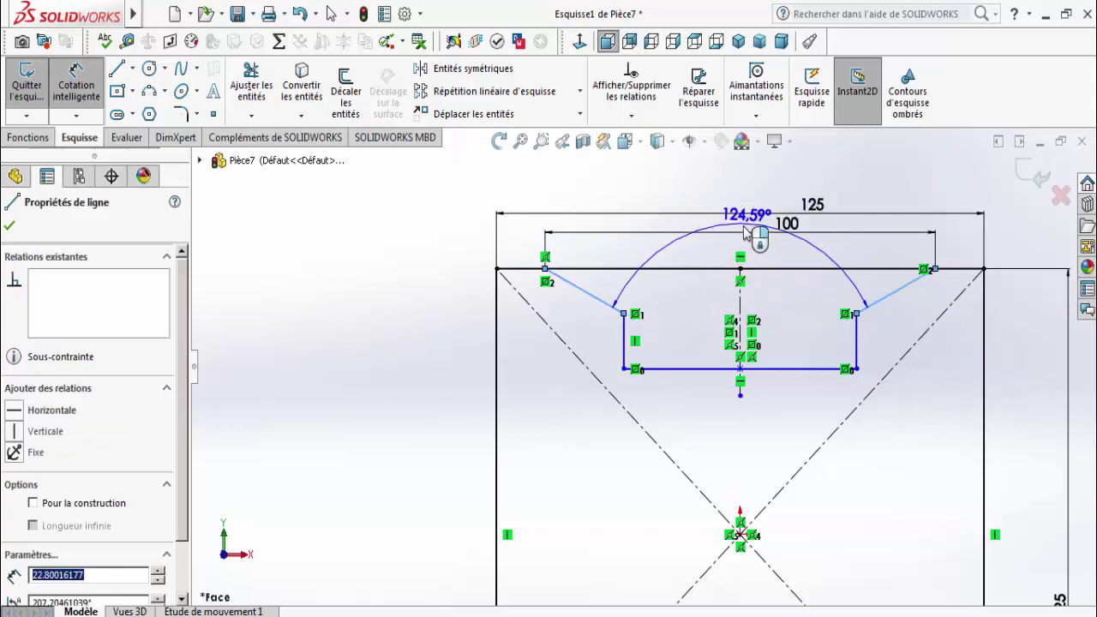
click(742, 227)
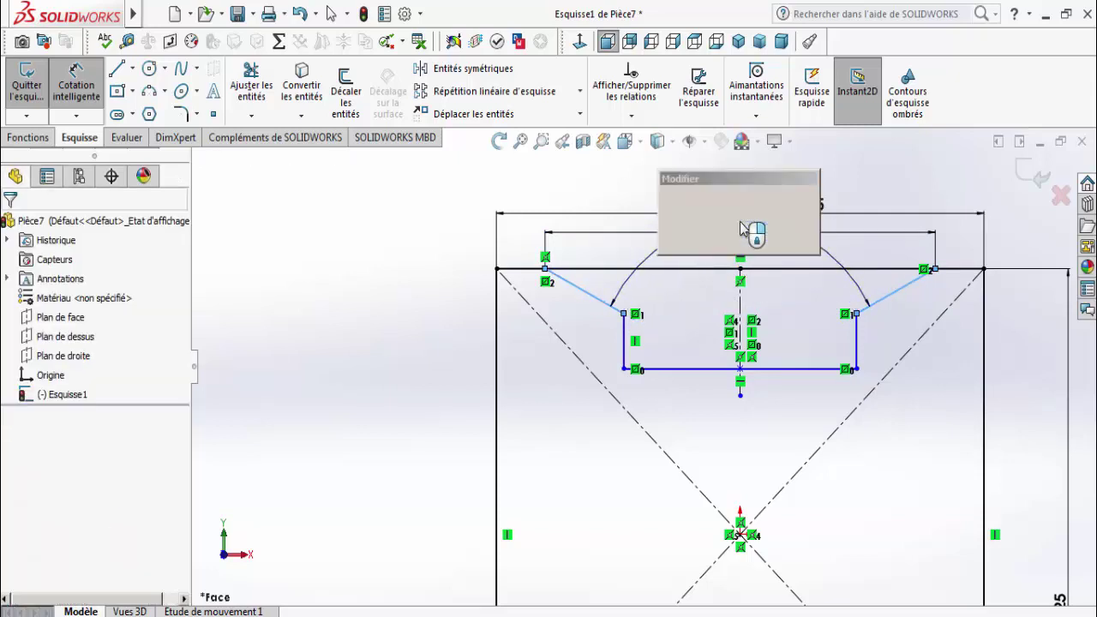
text(90)
key(Return)
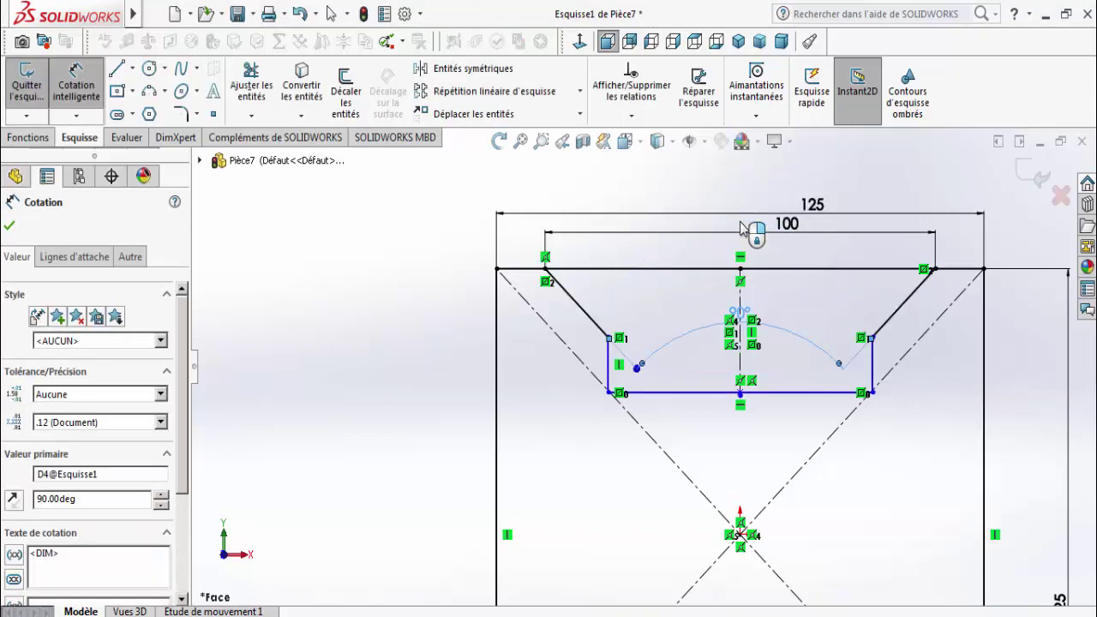
Step: Set the slot's width between its two vertical lines to 12 mm
click(608, 378)
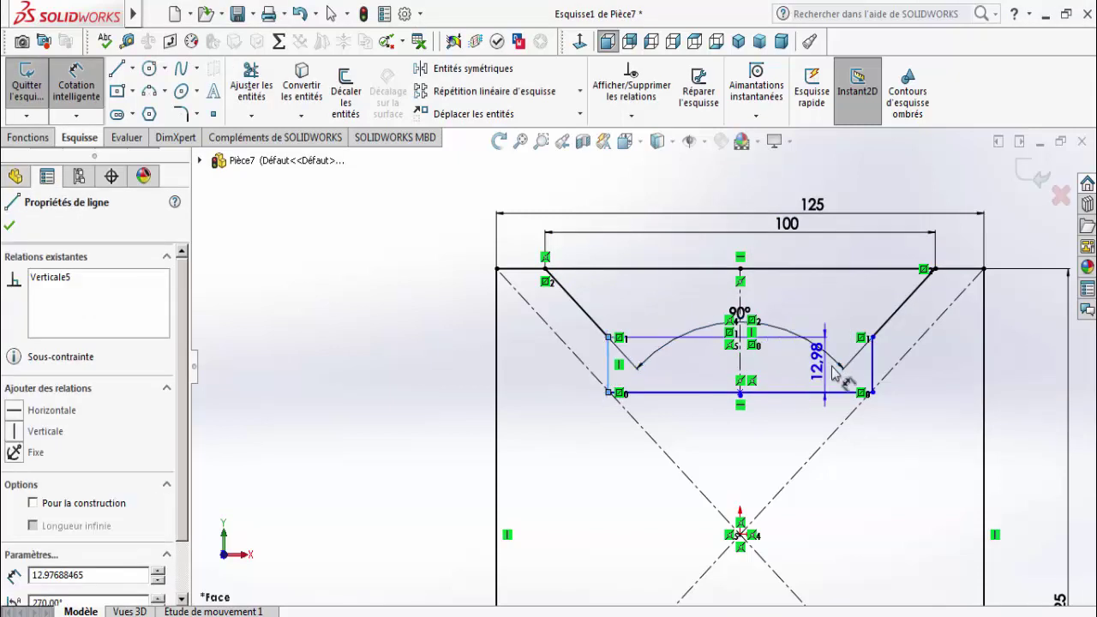
click(872, 364)
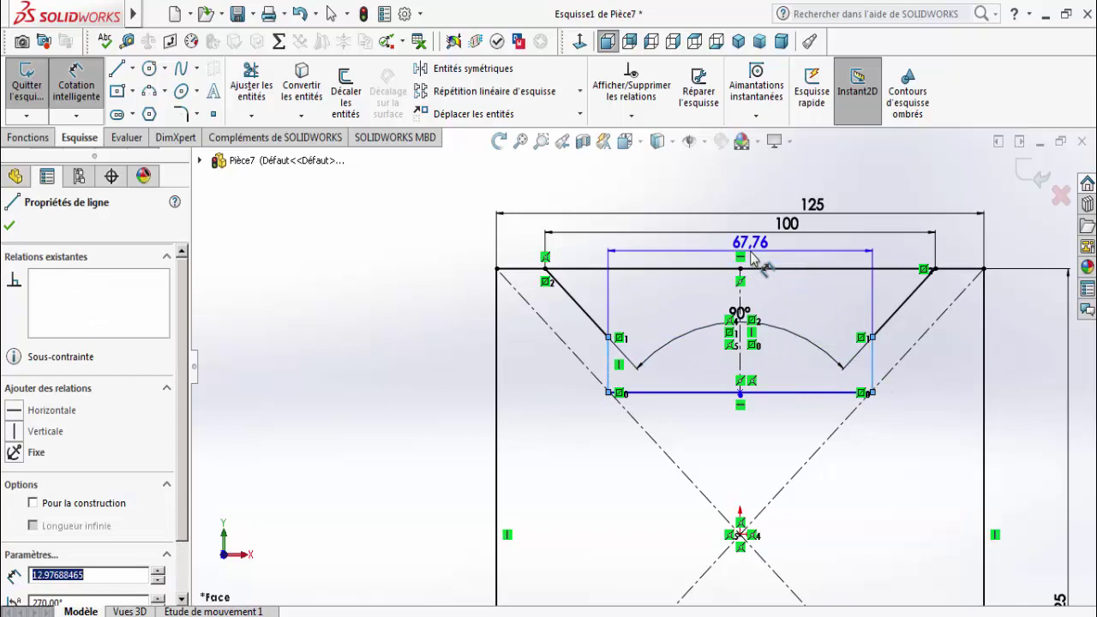
click(751, 258)
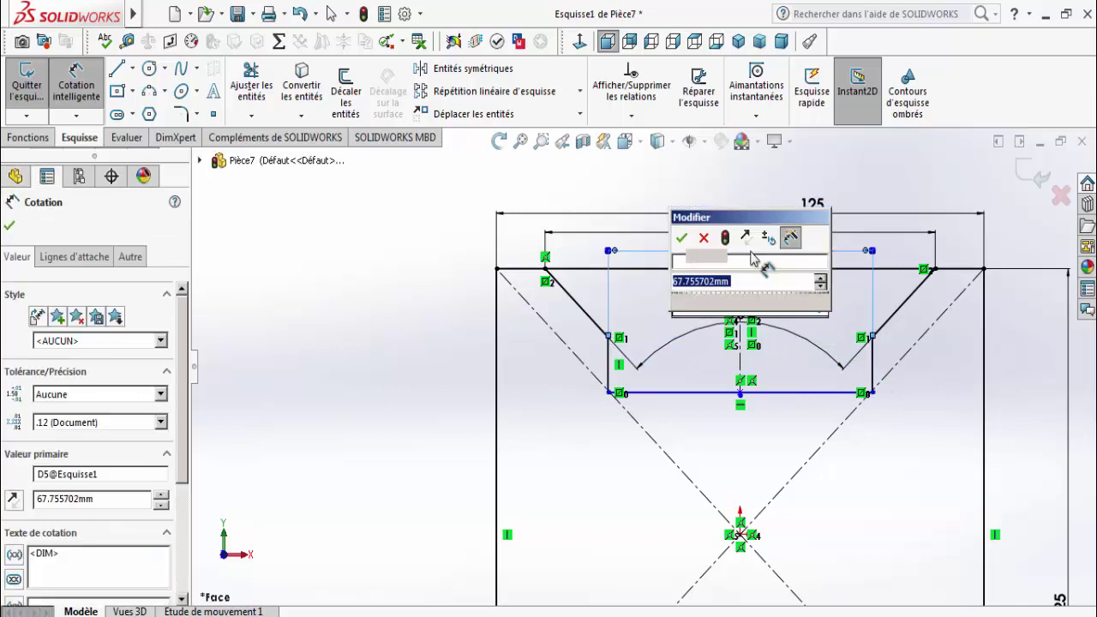
text(12)
key(Return)
click(9, 226)
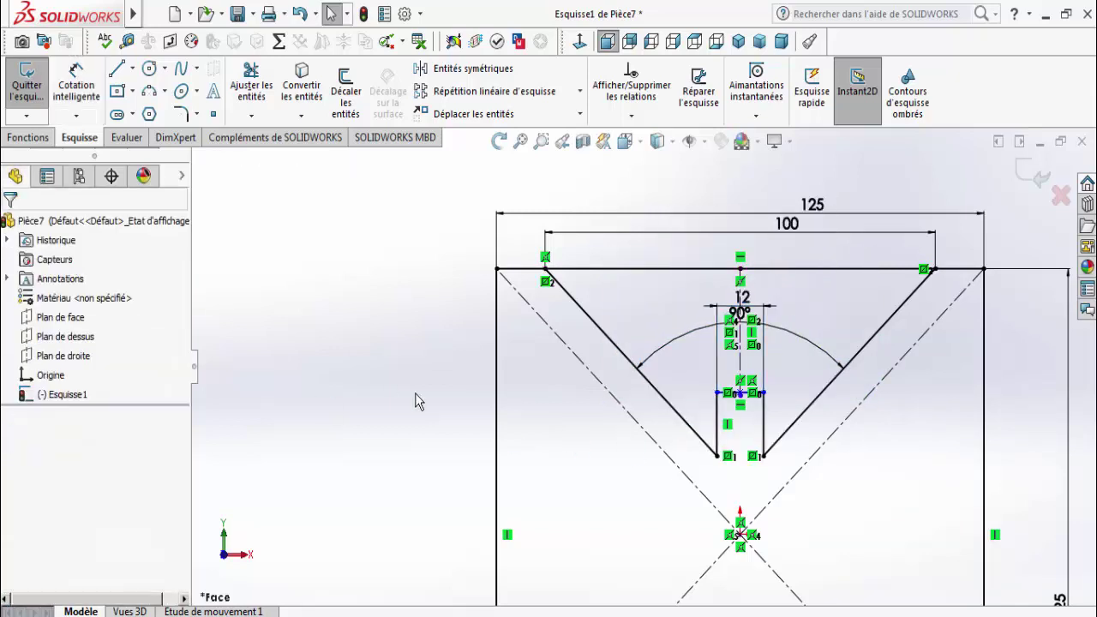
Step: Drag the slot bottom down toward the origin and compare with the reference drawing
drag(718, 393, 722, 500)
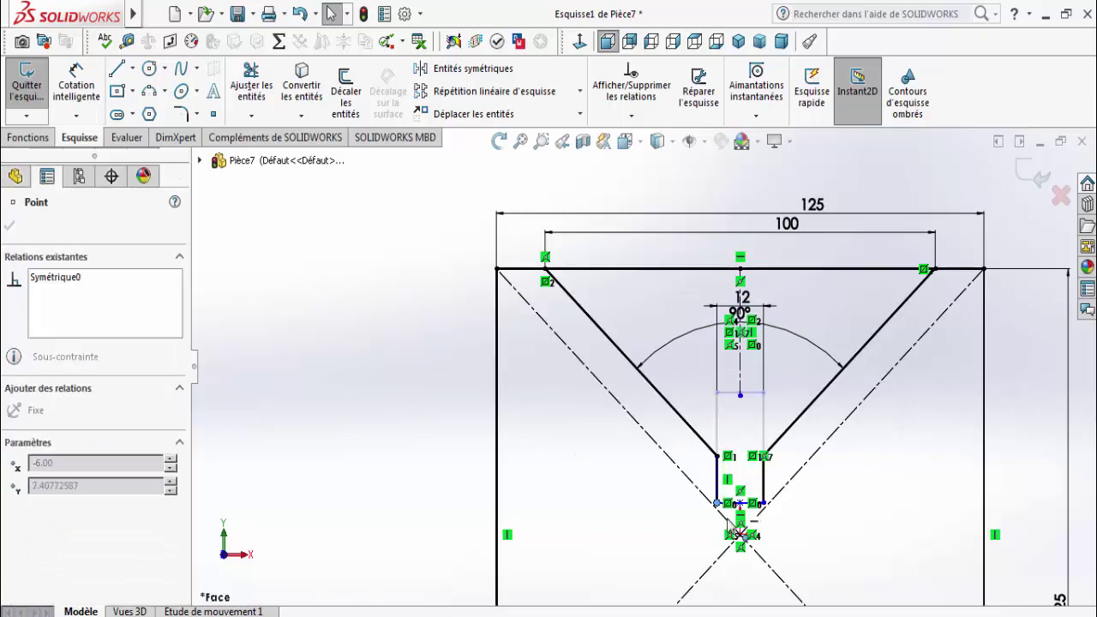
click(469, 416)
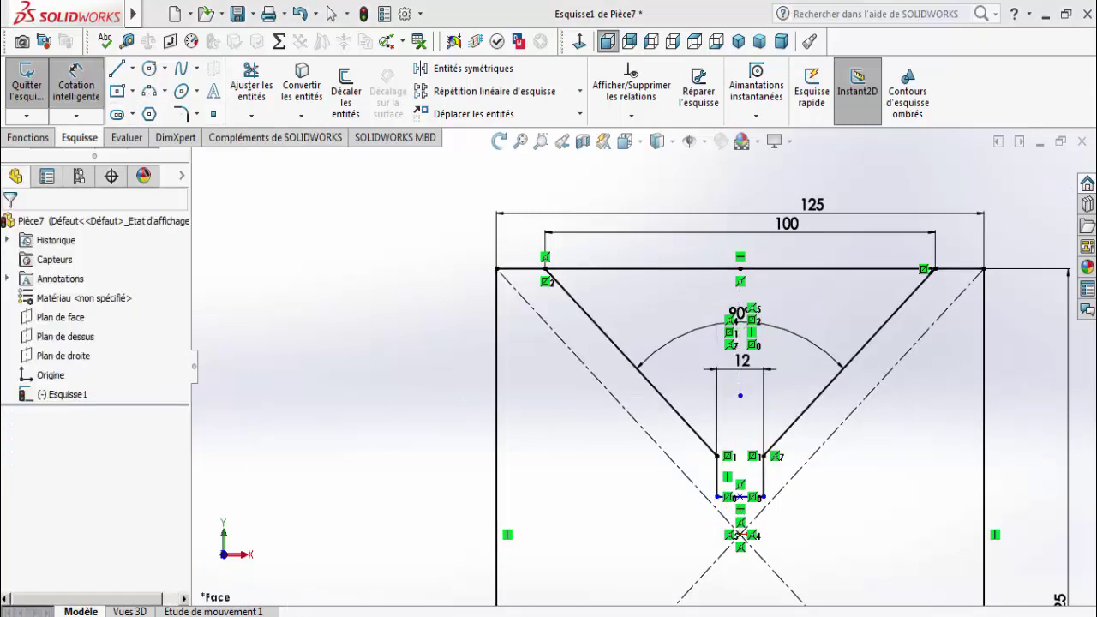
key(alt+Tab)
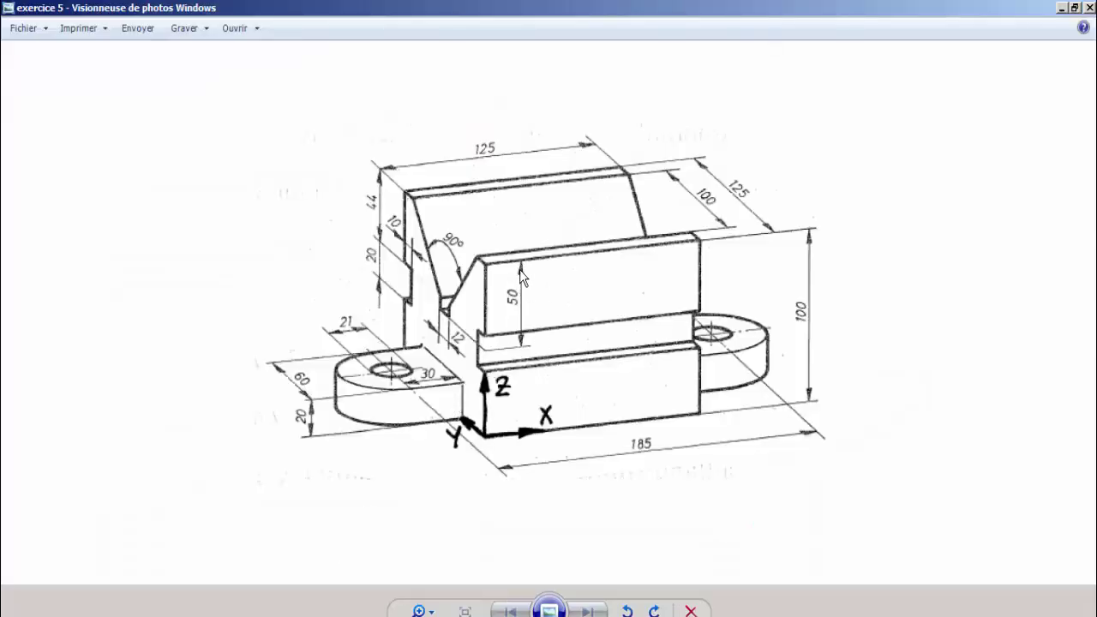
key(alt+Tab)
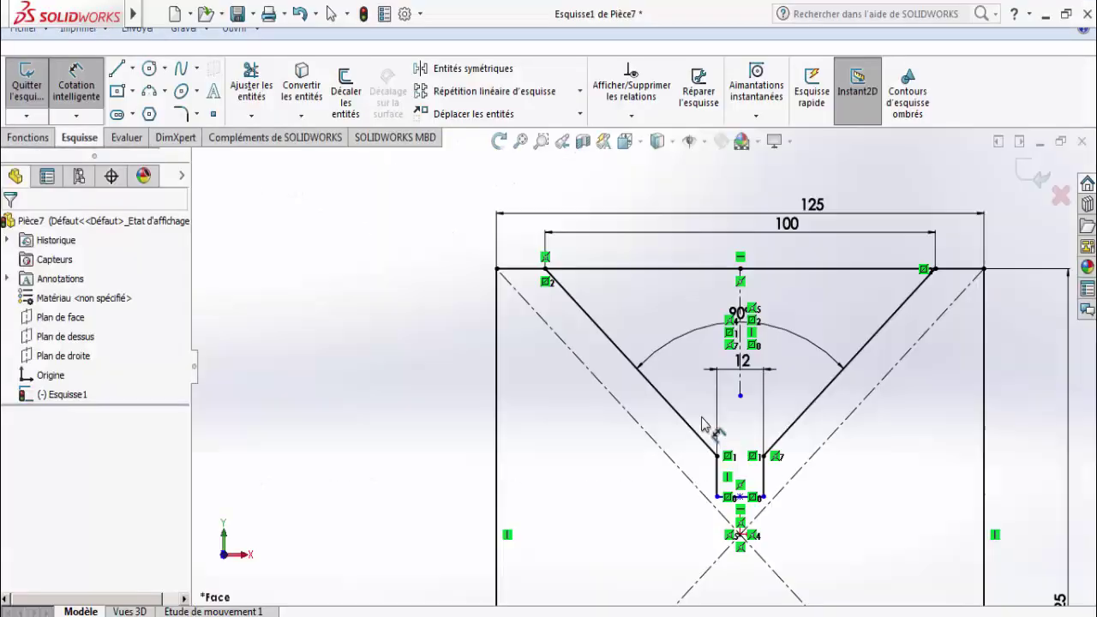
Step: Dimension the distance from the top line to the slot's bottom line as 50 mm
scroll(742, 482, down, 5)
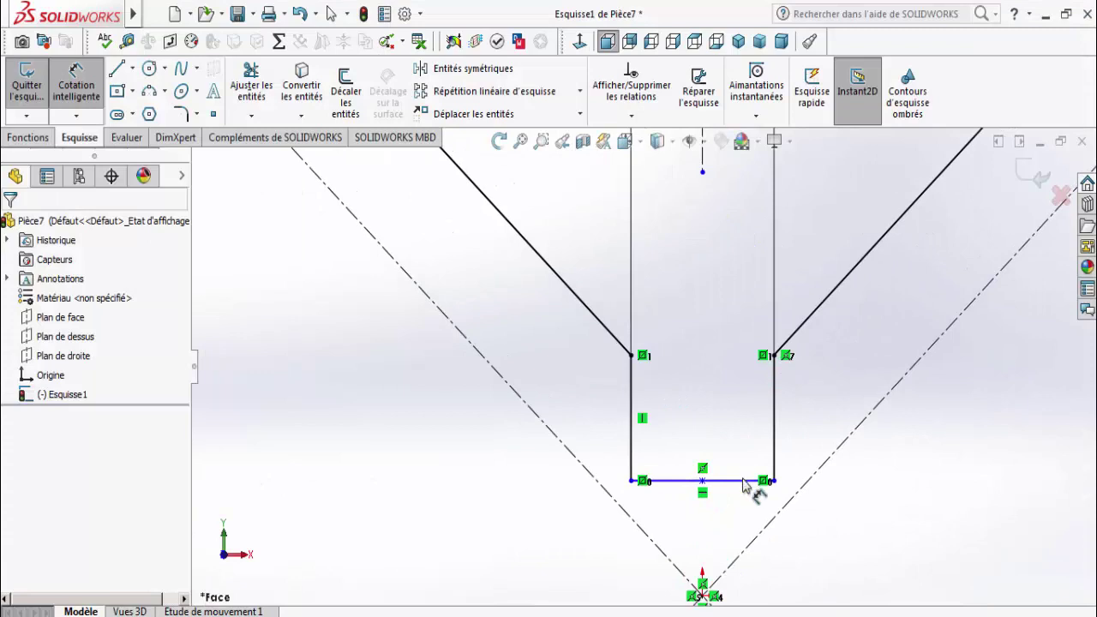
click(742, 482)
scroll(767, 352, up, 5)
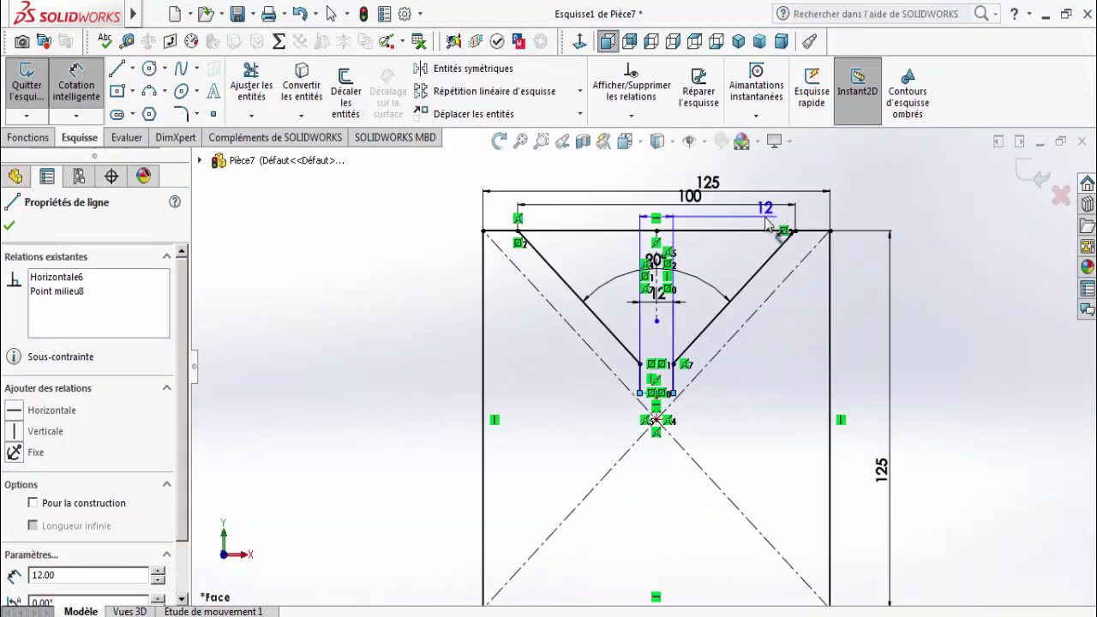
click(769, 229)
click(915, 313)
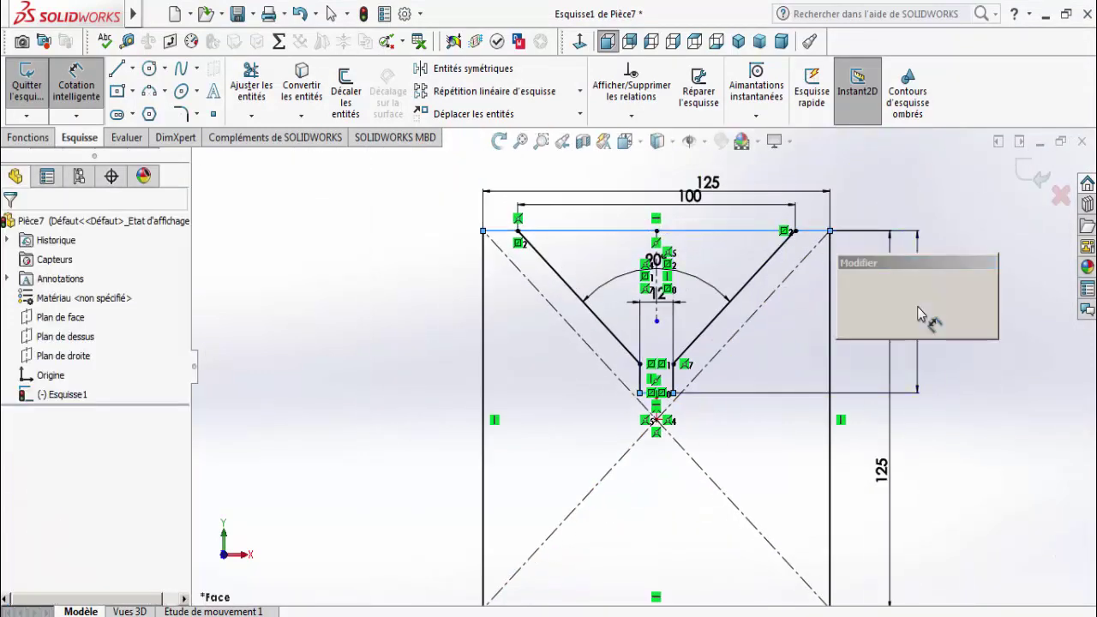
text(50)
key(Return)
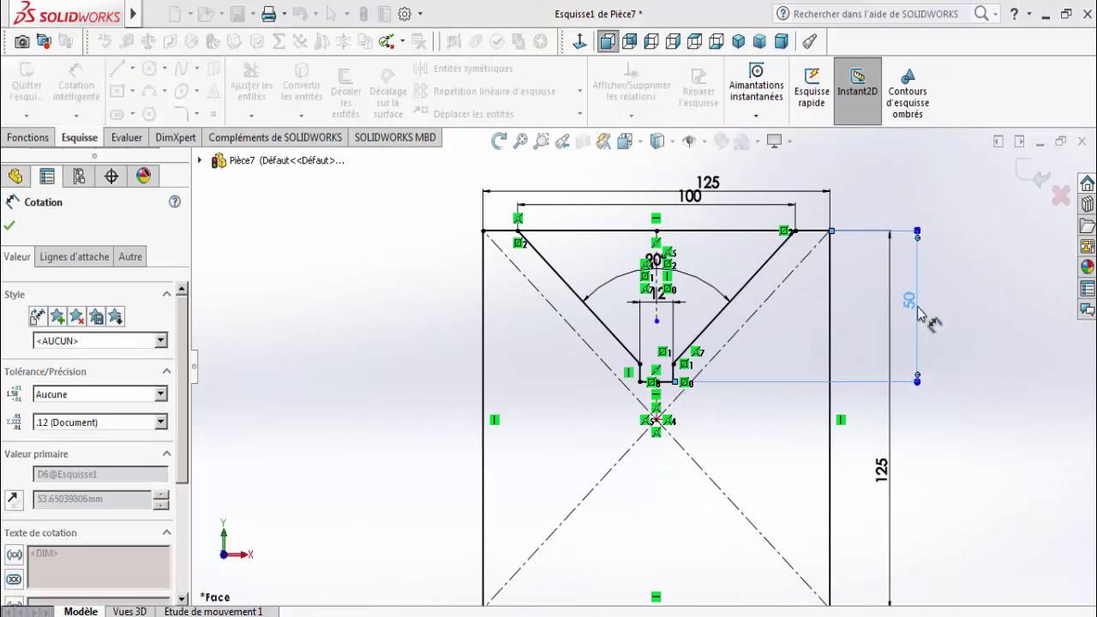
click(9, 227)
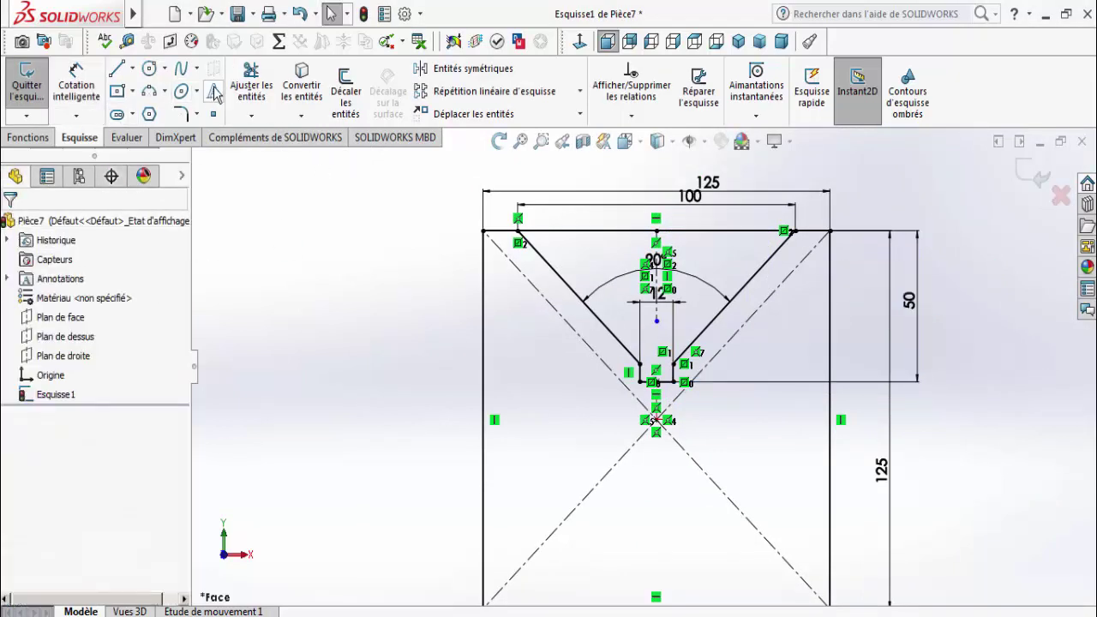
Step: Trim away the top edge segments spanning the V opening
click(249, 85)
scroll(647, 333, down, 2)
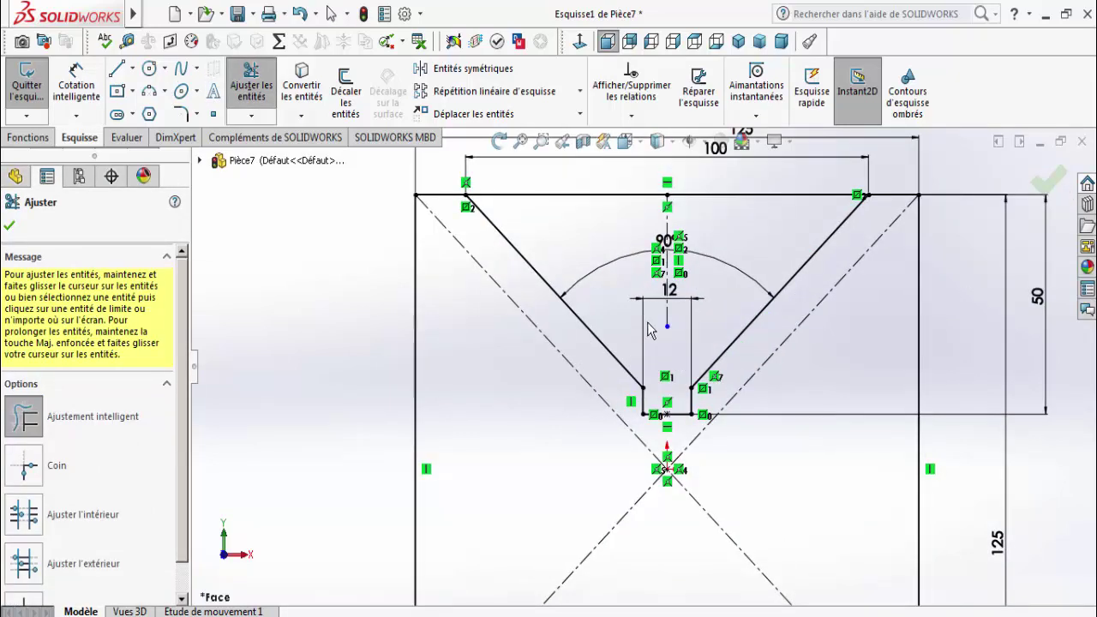
scroll(583, 262, up, 2)
scroll(579, 248, down, 2)
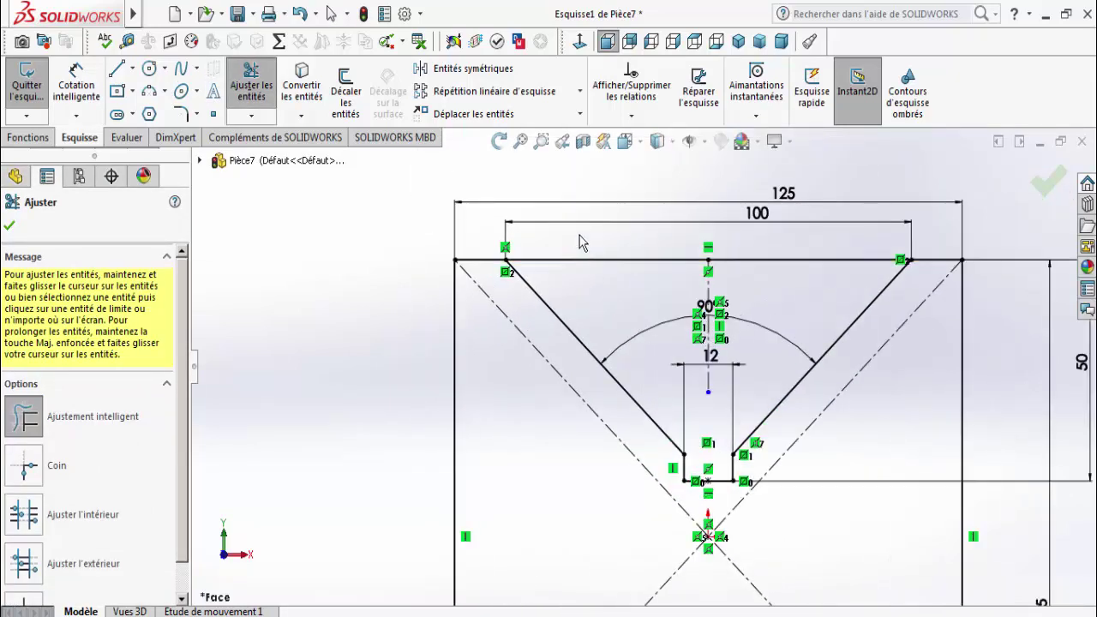
drag(603, 278, 750, 260)
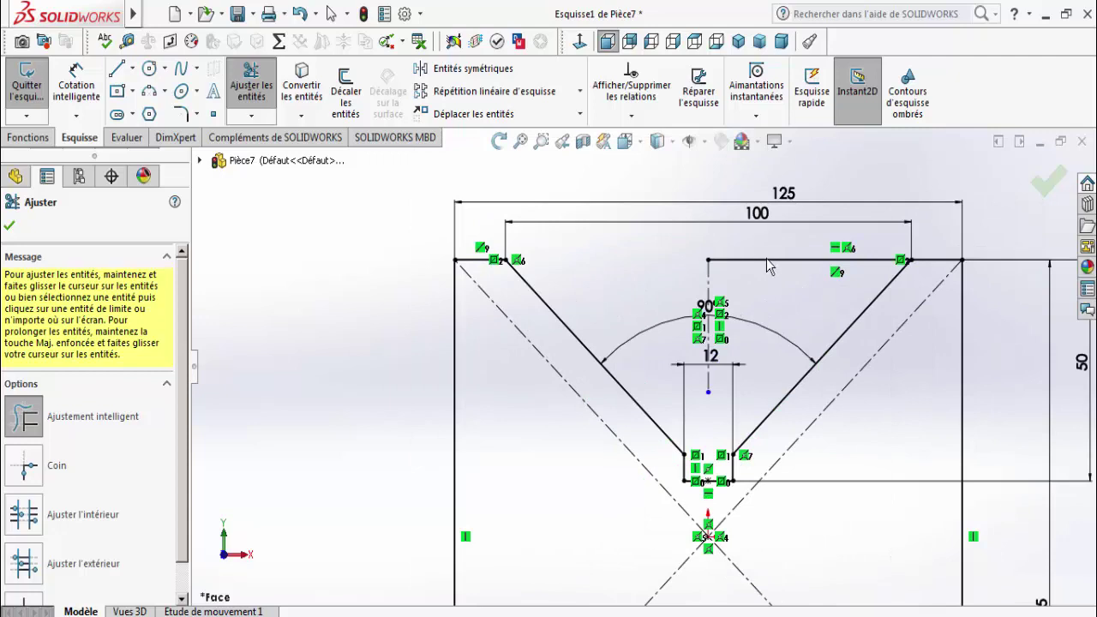
click(768, 261)
scroll(643, 363, up, 2)
click(8, 224)
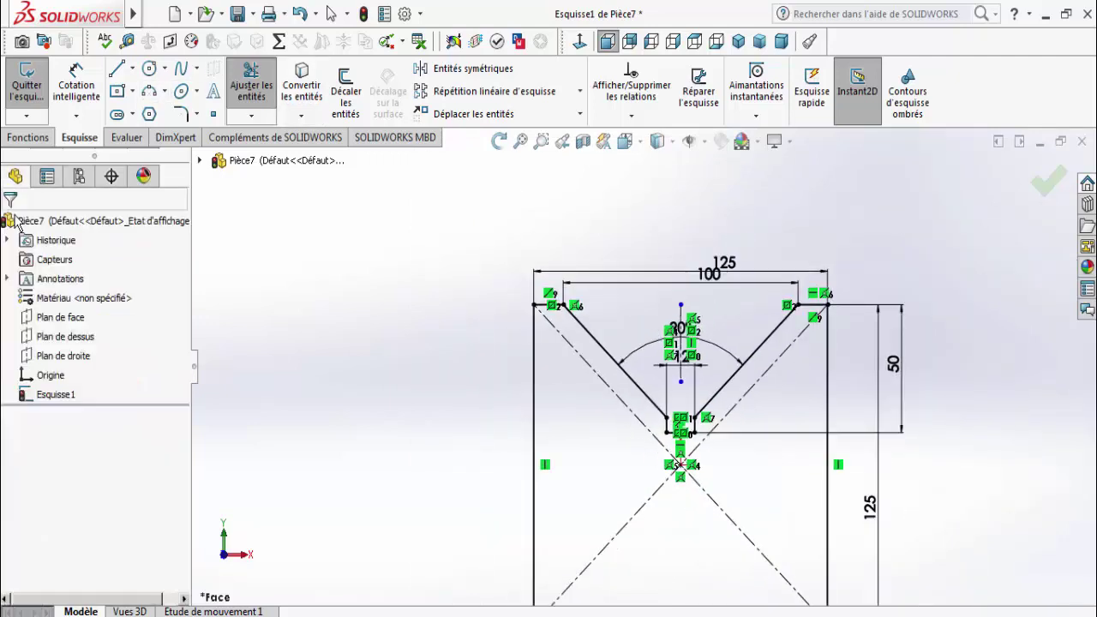
Step: Draw a small corner rectangle against the block's left side and check the reference drawing
click(134, 91)
click(188, 109)
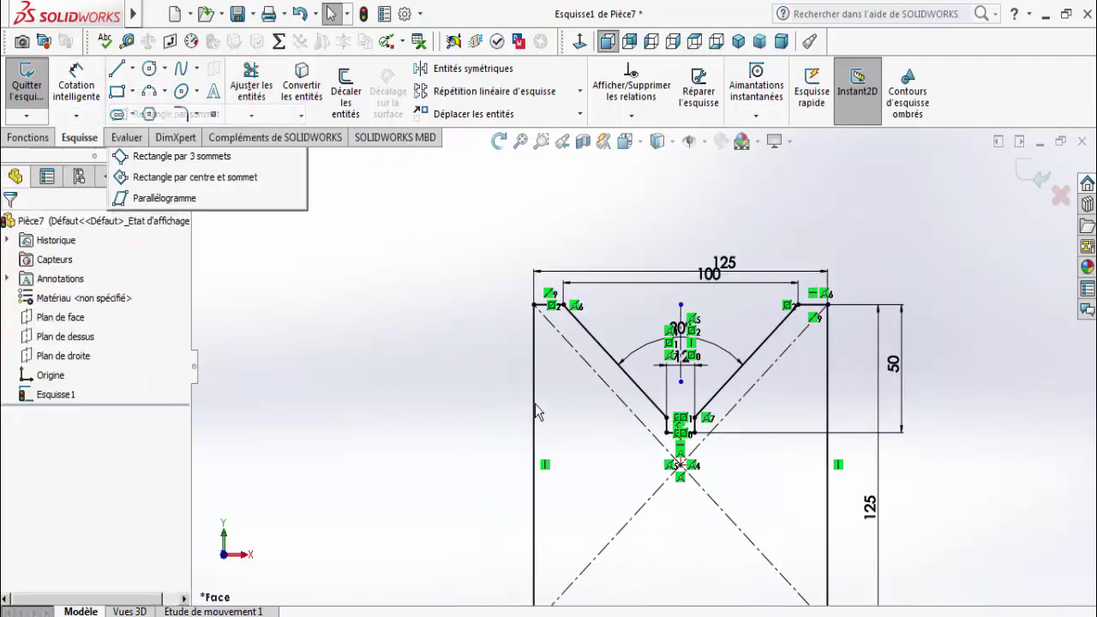
scroll(642, 369, up, 2)
click(568, 392)
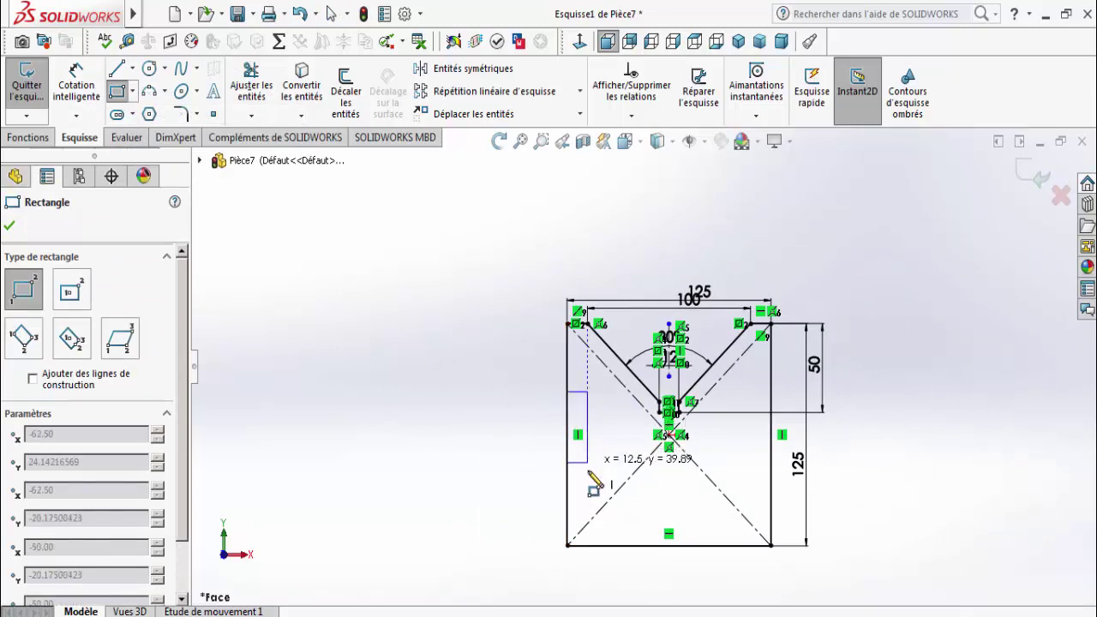
click(587, 472)
right_click(605, 486)
click(605, 486)
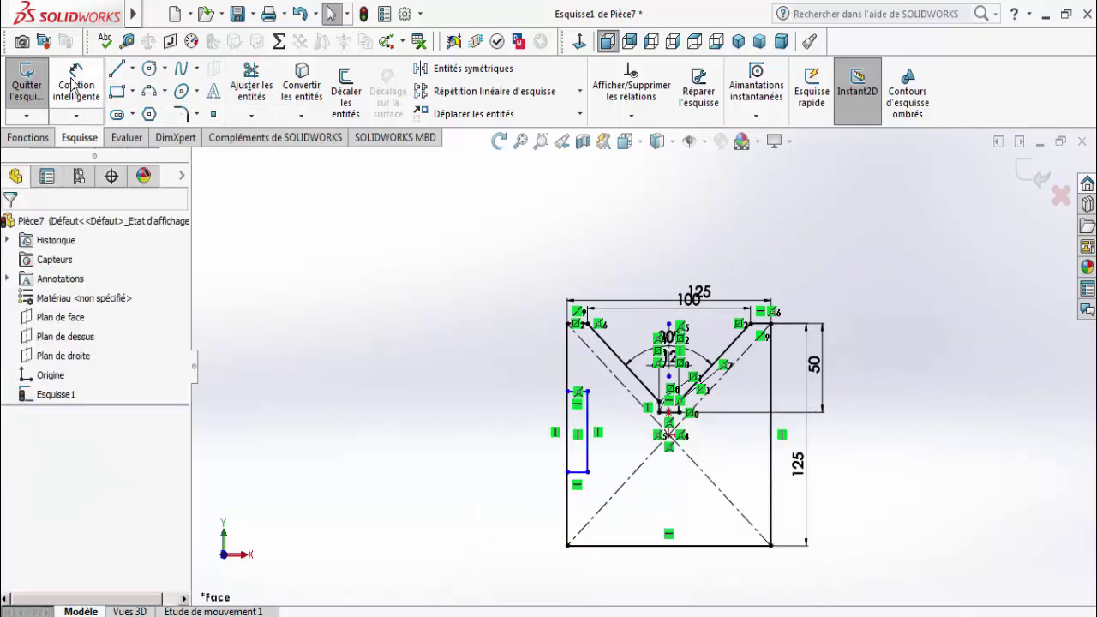
key(alt+Tab)
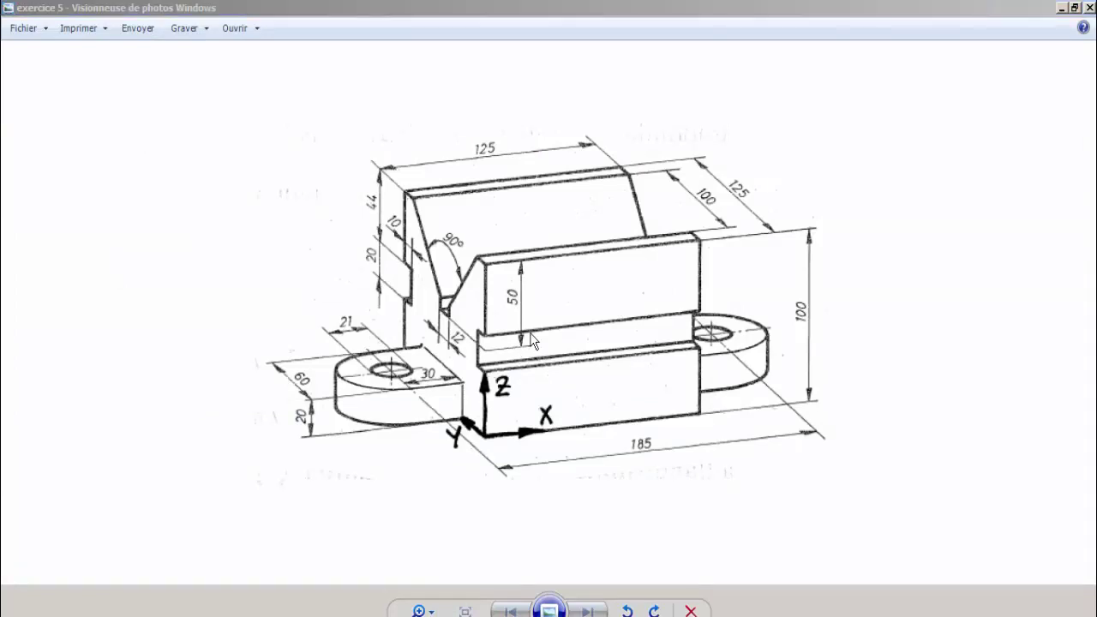
Step: Stretch the notch rectangle upward and inspect its existing 12.50 dimension without changing it
key(alt+Tab)
scroll(591, 412, down, 2)
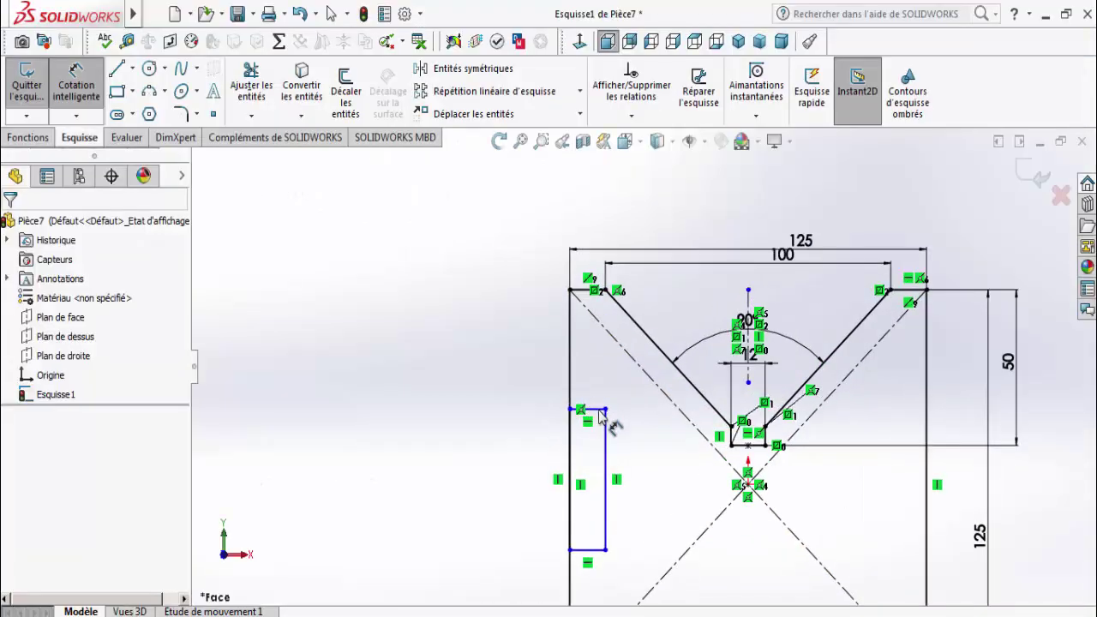
drag(600, 412, 579, 292)
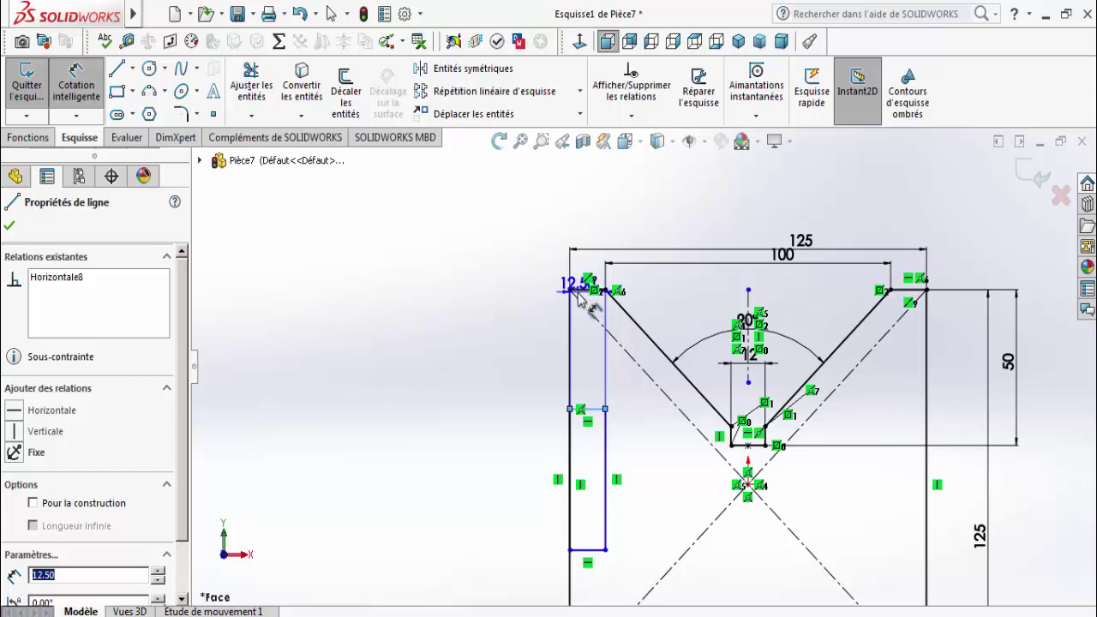
scroll(579, 293, down, 2)
scroll(575, 307, down, 1)
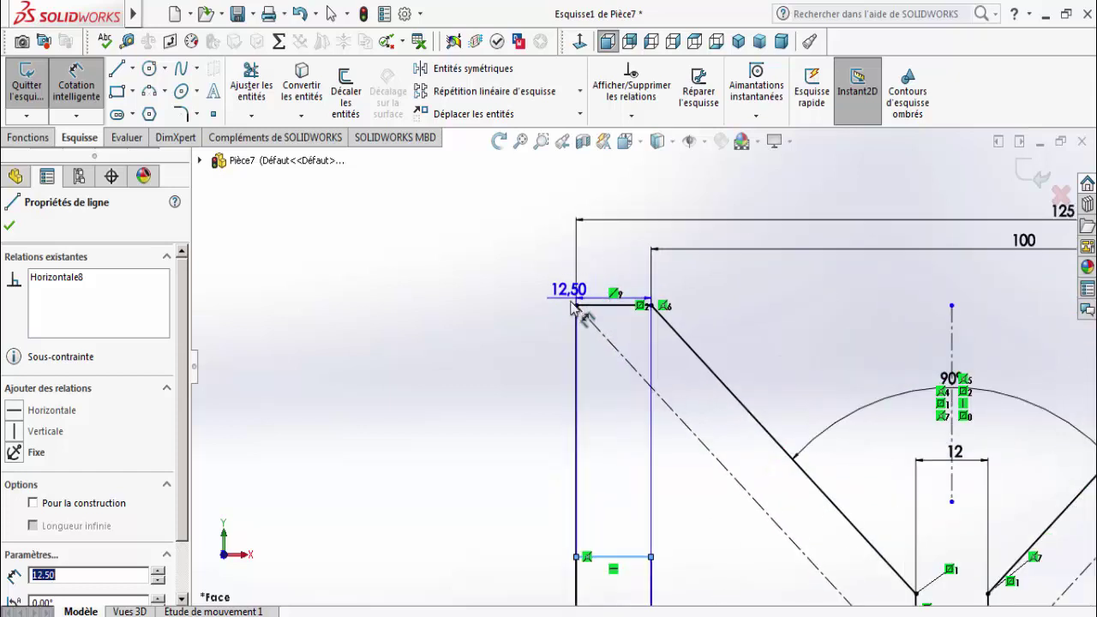
double_click(600, 298)
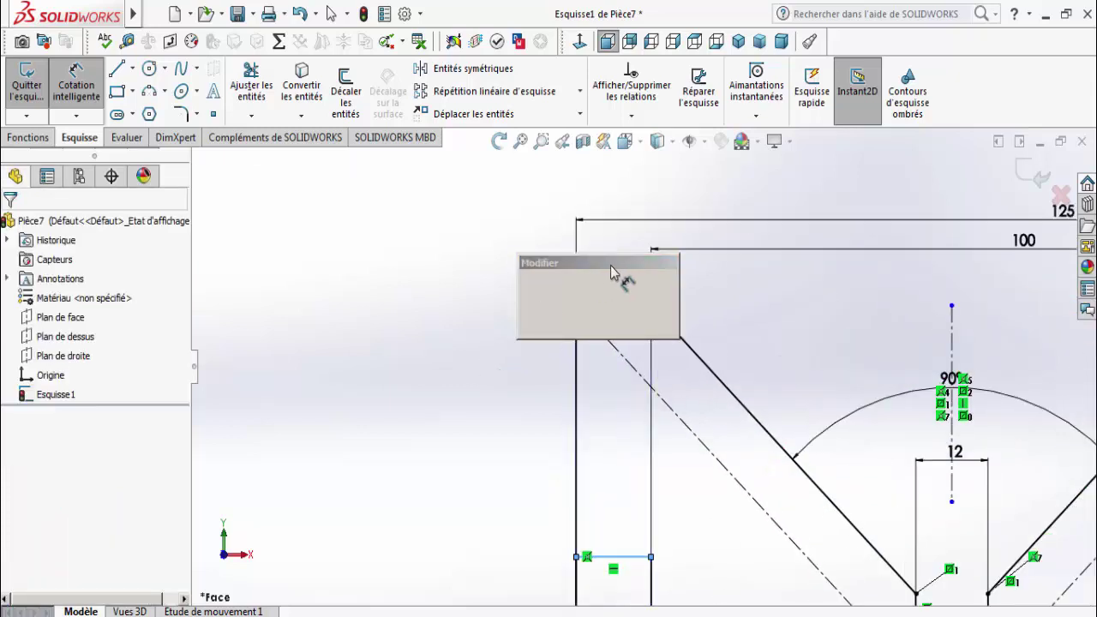
click(606, 374)
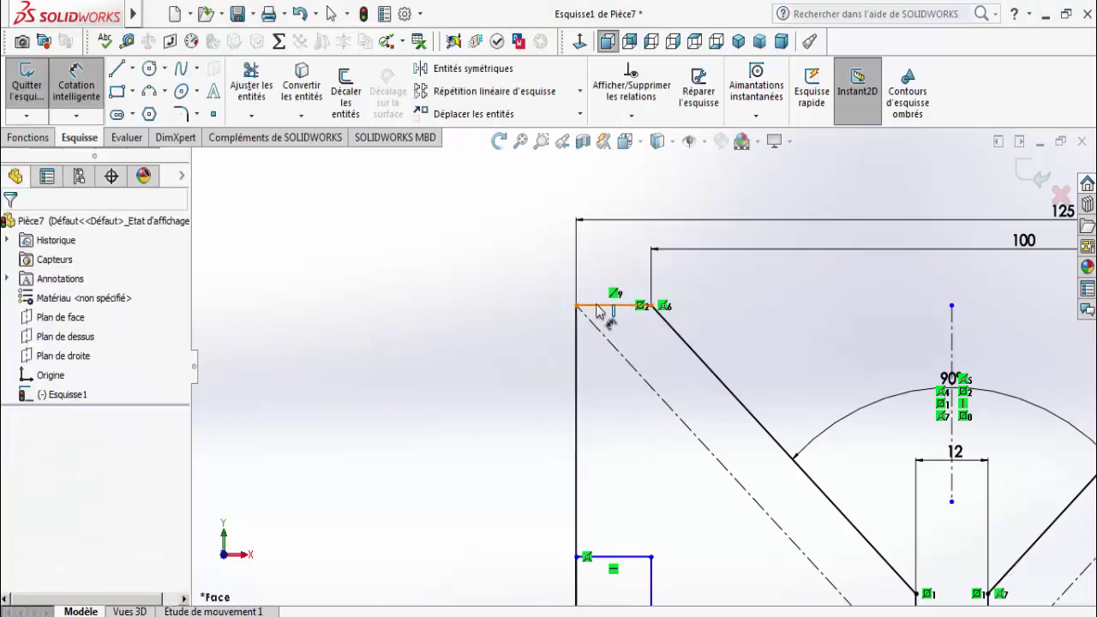
Step: Place the notch's top edge 44 below the outline's top edge
click(632, 557)
click(621, 306)
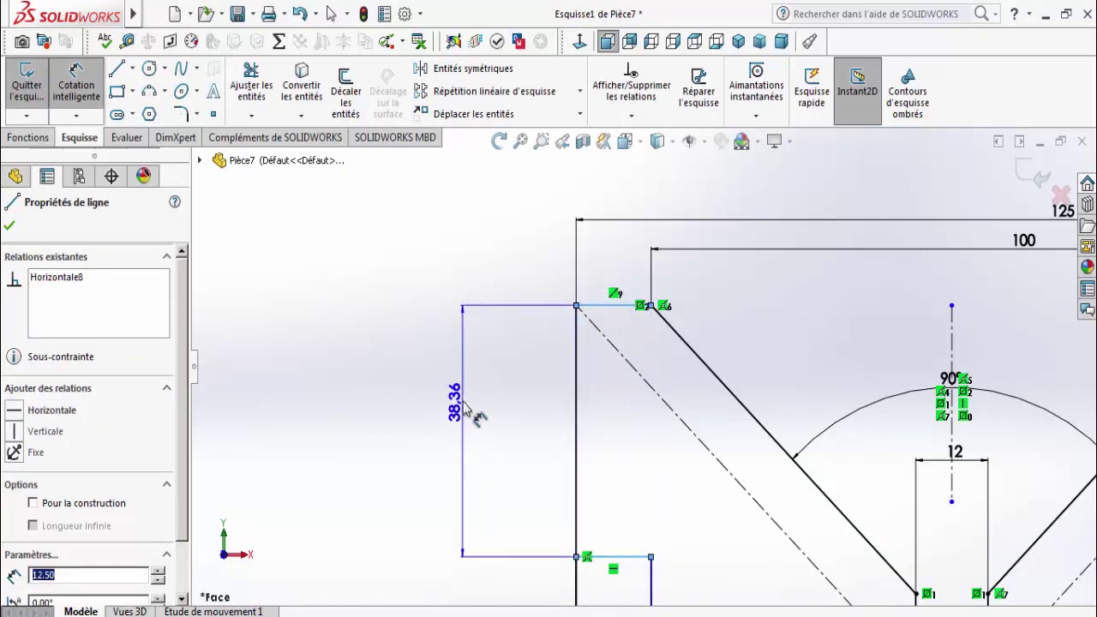
click(463, 410)
text(44)
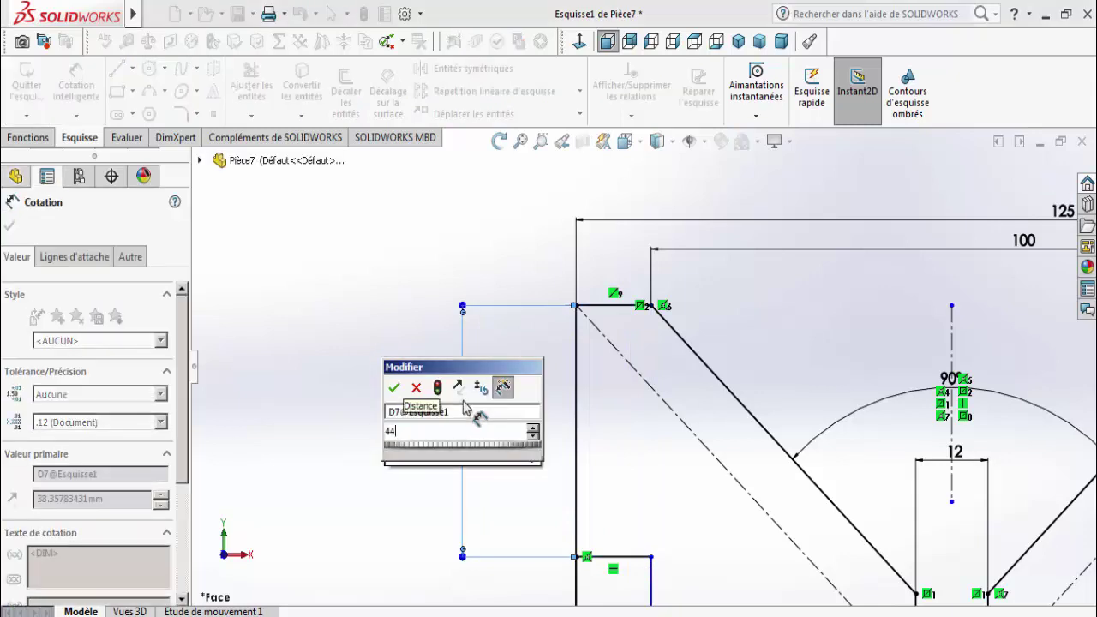
key(Return)
Step: Dimension the notch rectangle 20 tall and 10 wide
scroll(635, 411, up, 3)
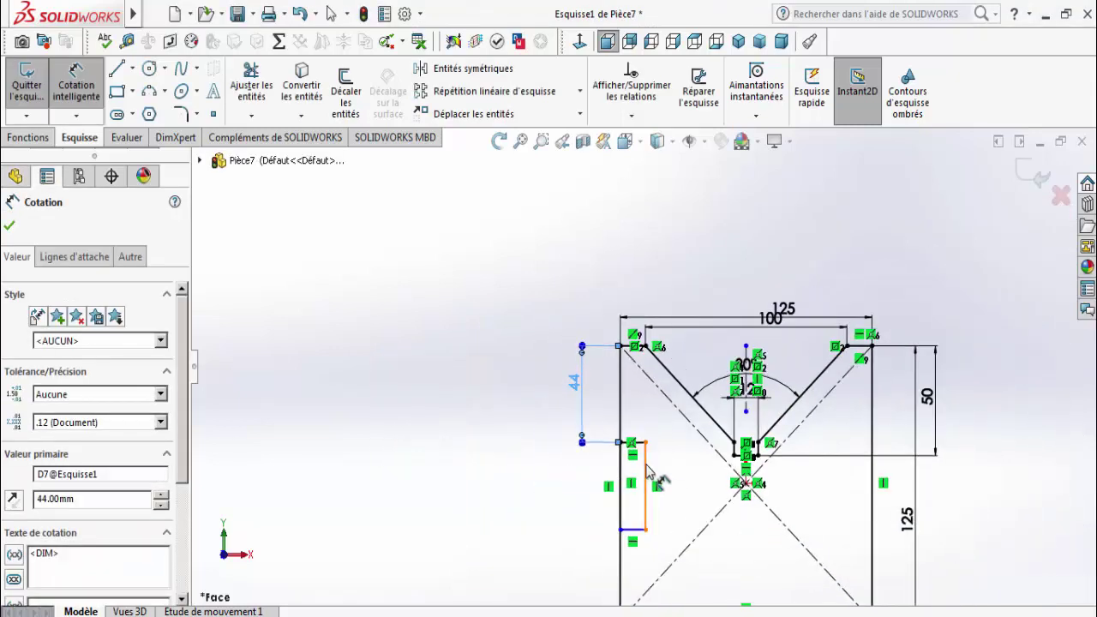
click(646, 473)
click(587, 483)
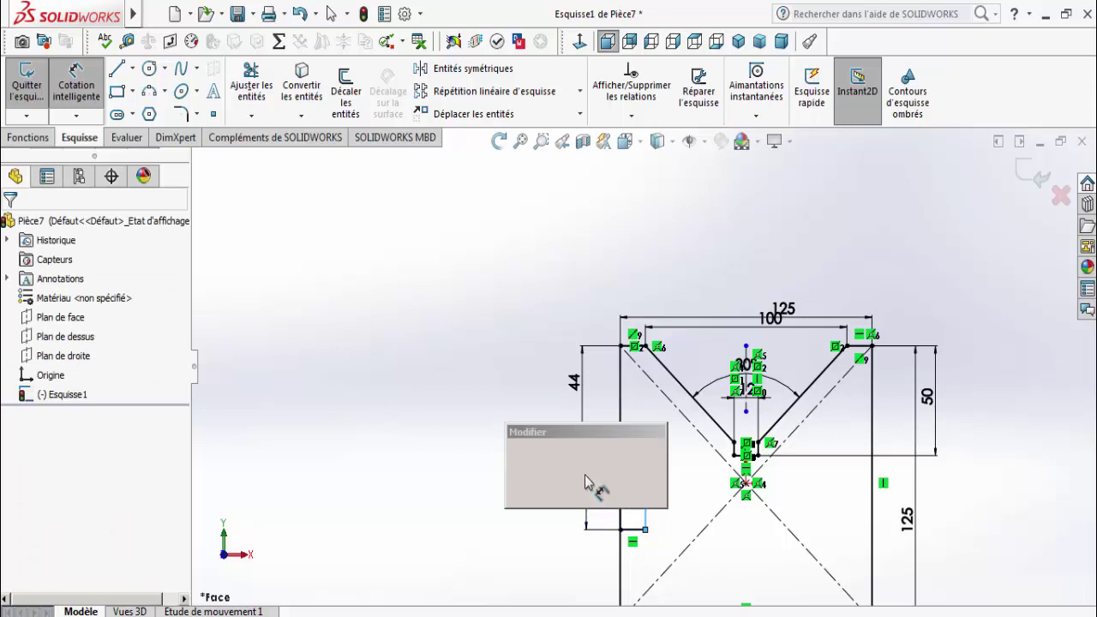
text(20)
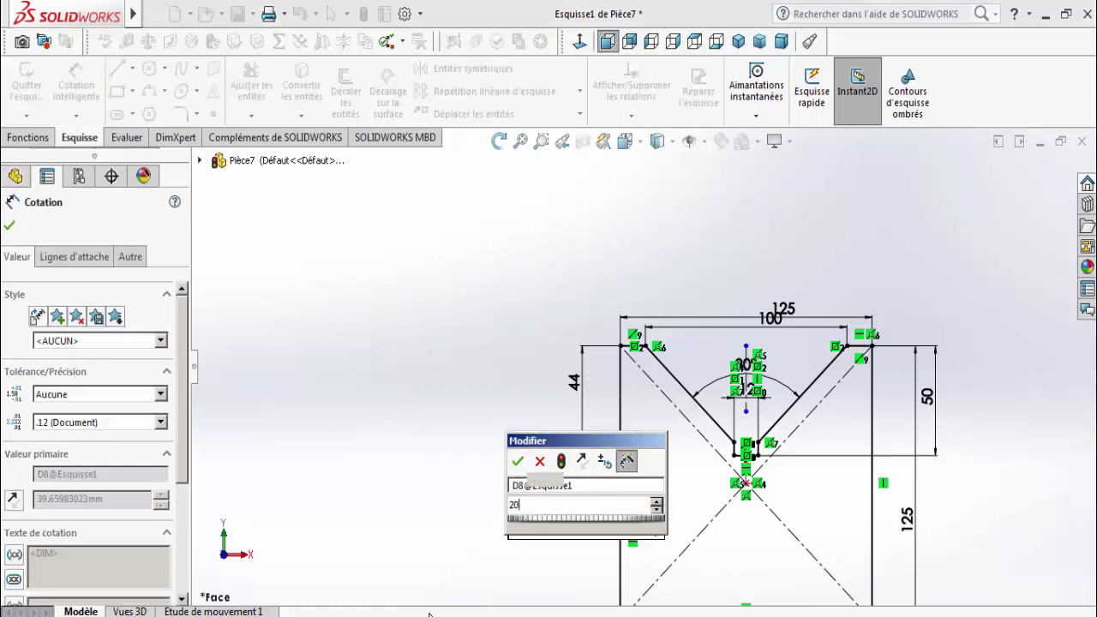
key(Return)
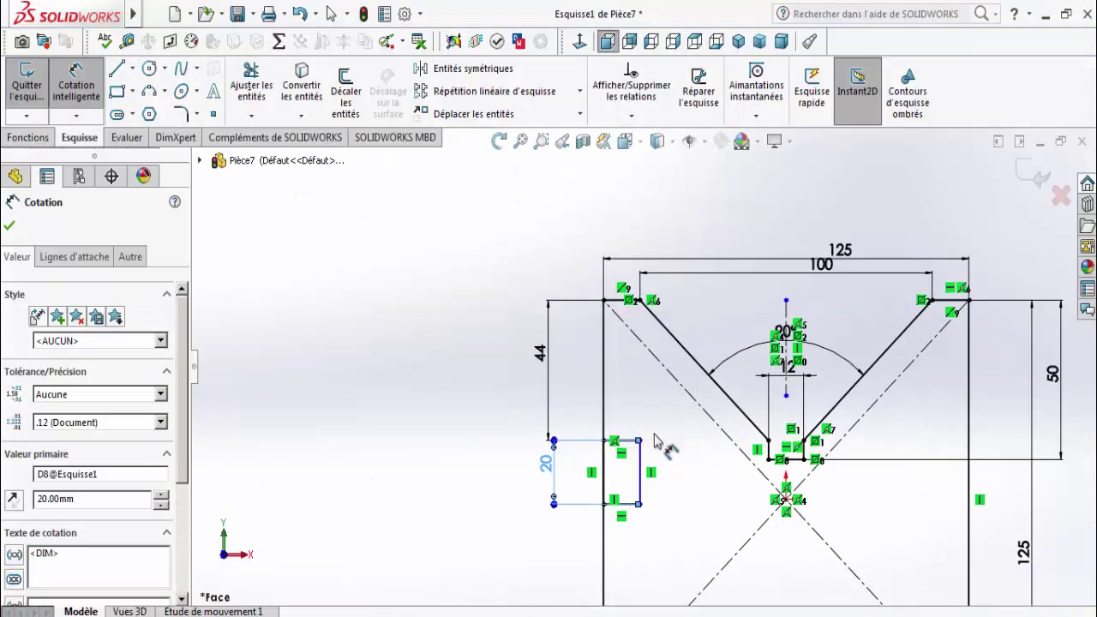
click(615, 438)
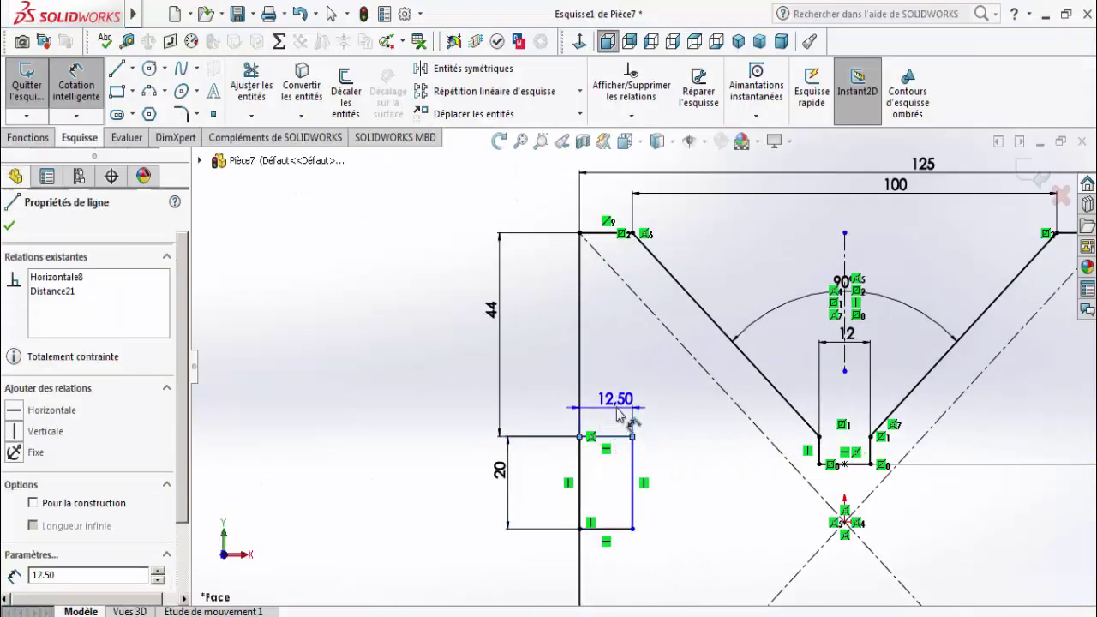
click(618, 415)
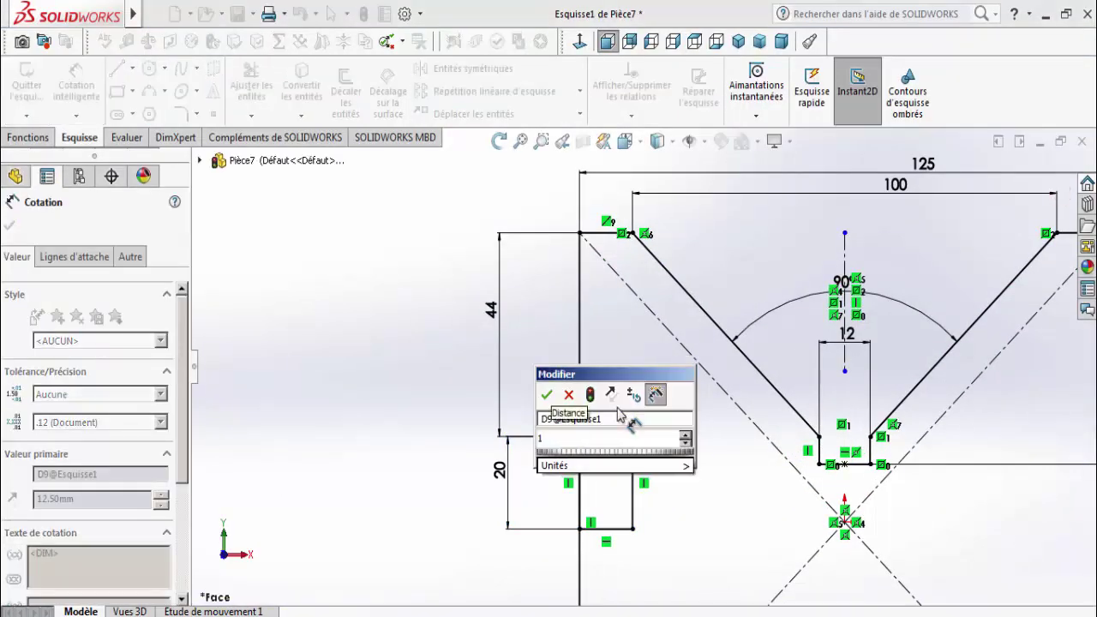
text(12.5)
key(Return)
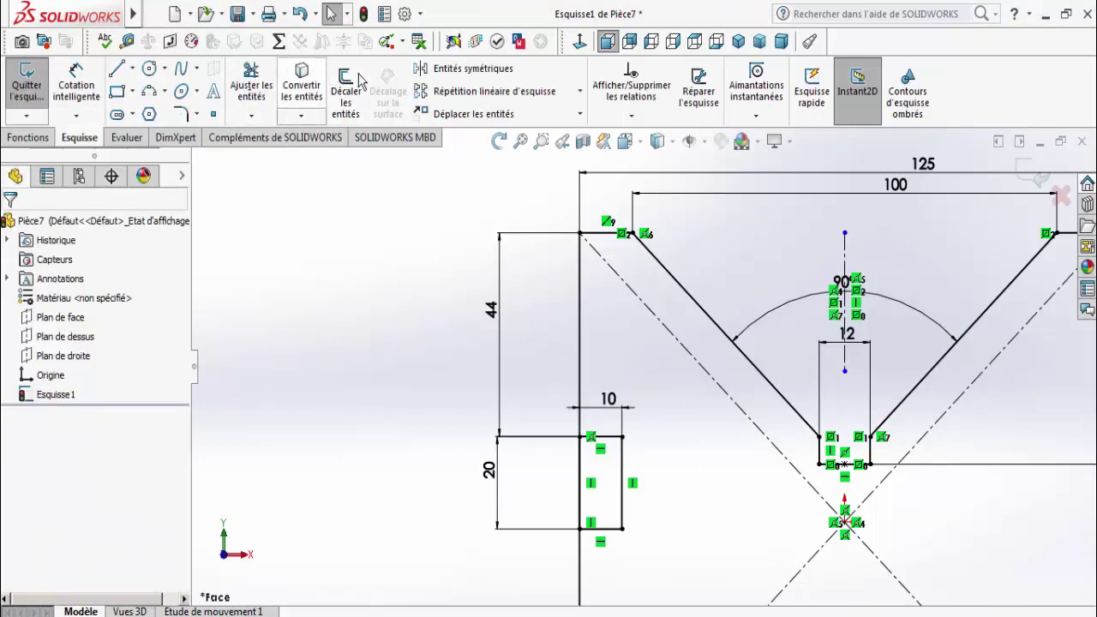
Step: Mirror the left notch's top, right and bottom lines across the vertical centreline onto the right side
click(434, 67)
scroll(493, 269, up, 2)
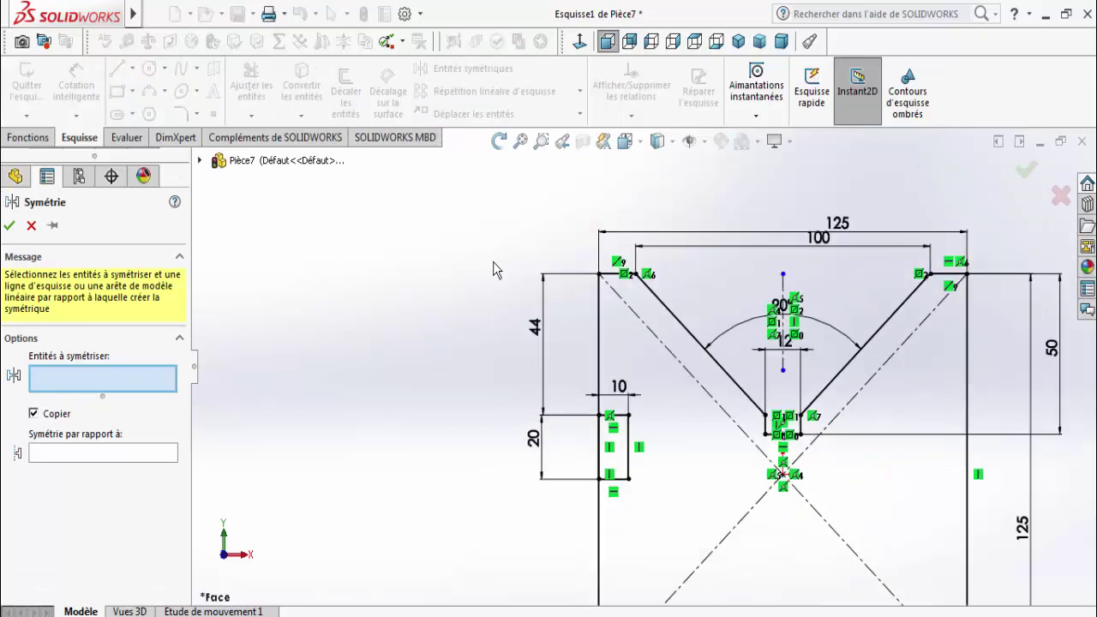
click(620, 415)
click(629, 441)
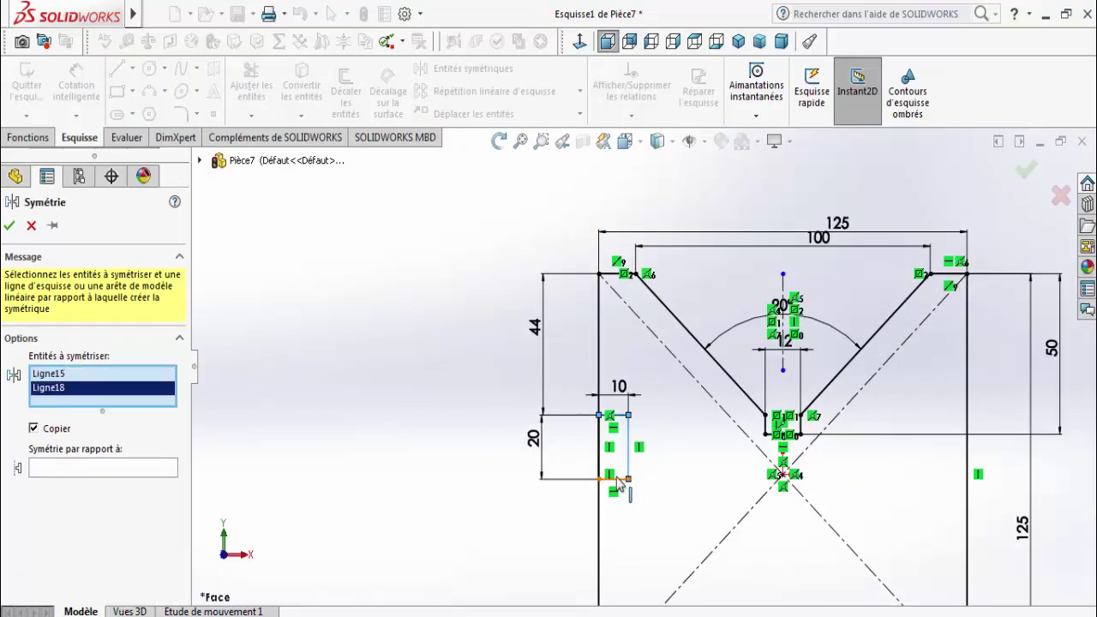
click(618, 479)
click(137, 480)
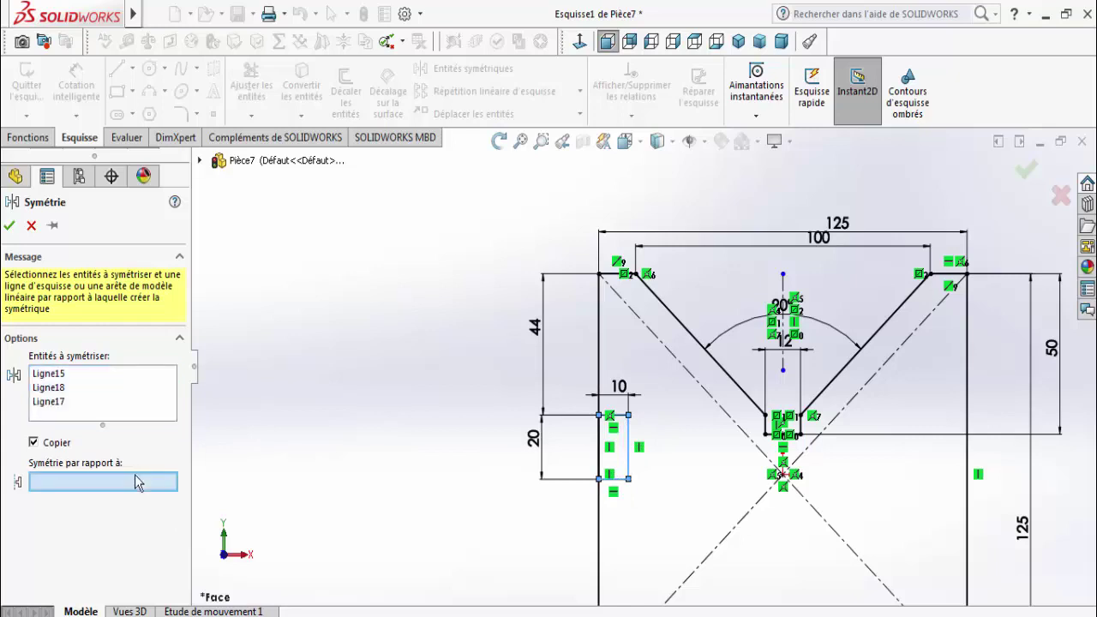
click(783, 287)
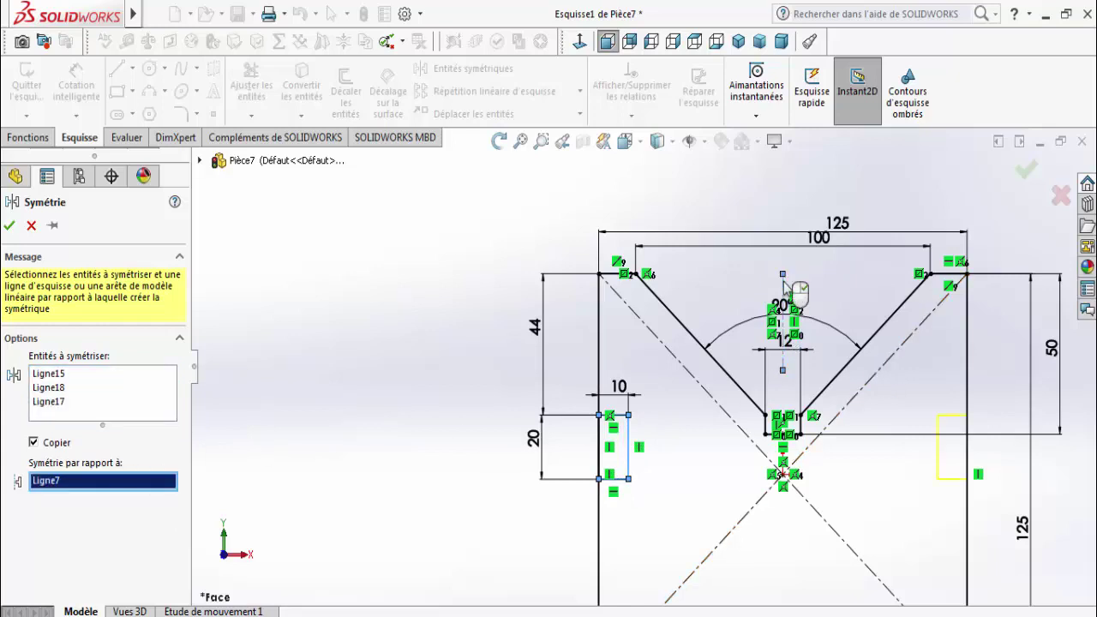
click(7, 227)
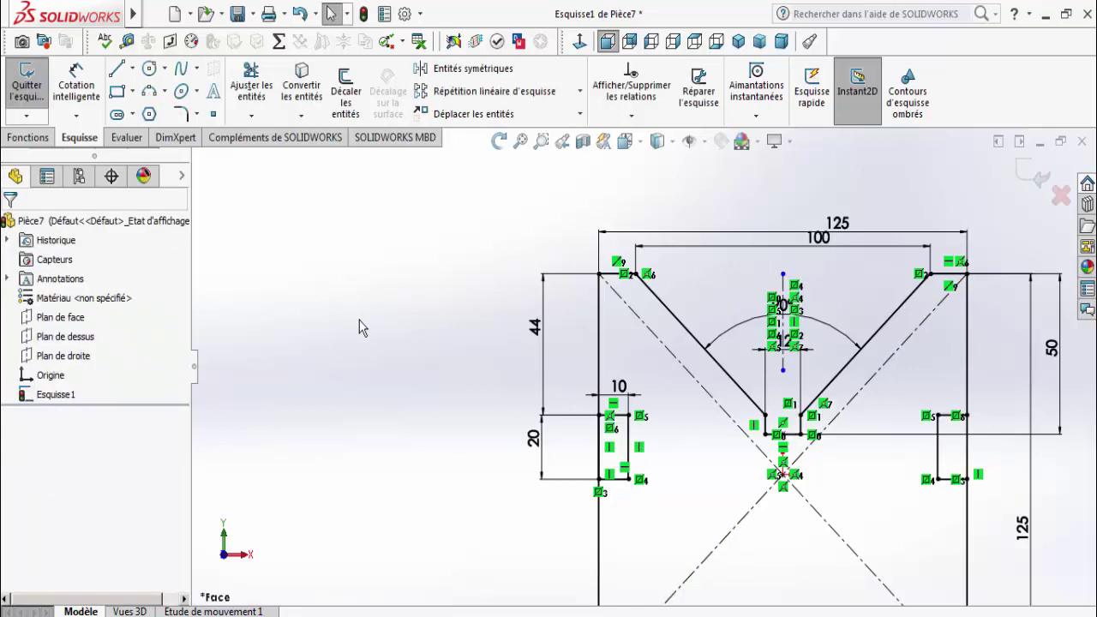
Step: Power-trim the outer vertical edge segments inside both the left and right notches
key(f)
click(251, 81)
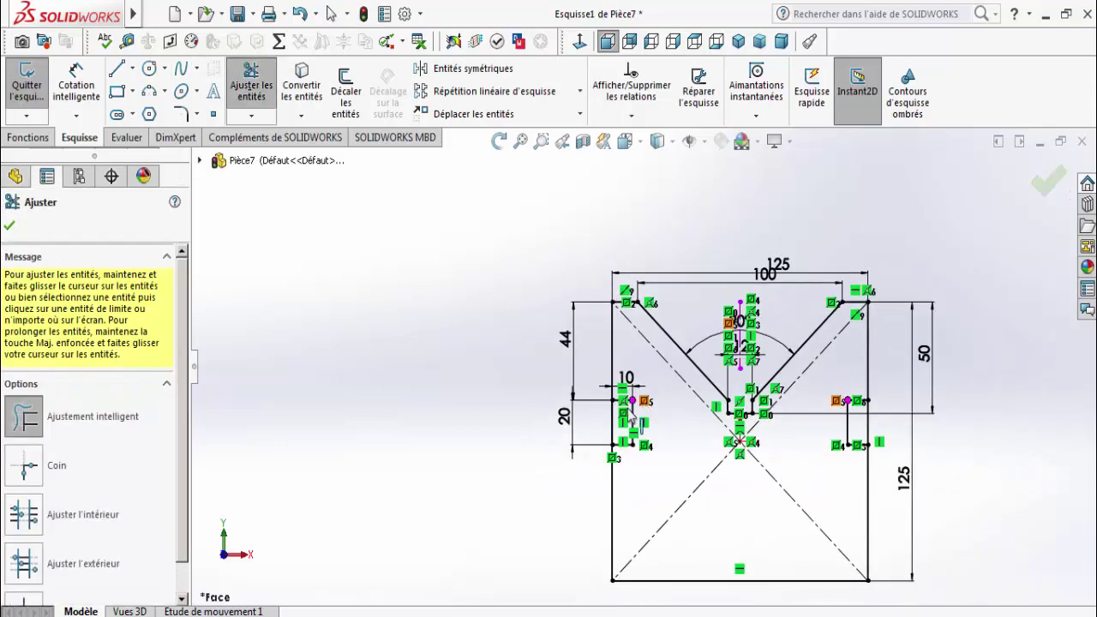
scroll(621, 441, down, 2)
click(604, 441)
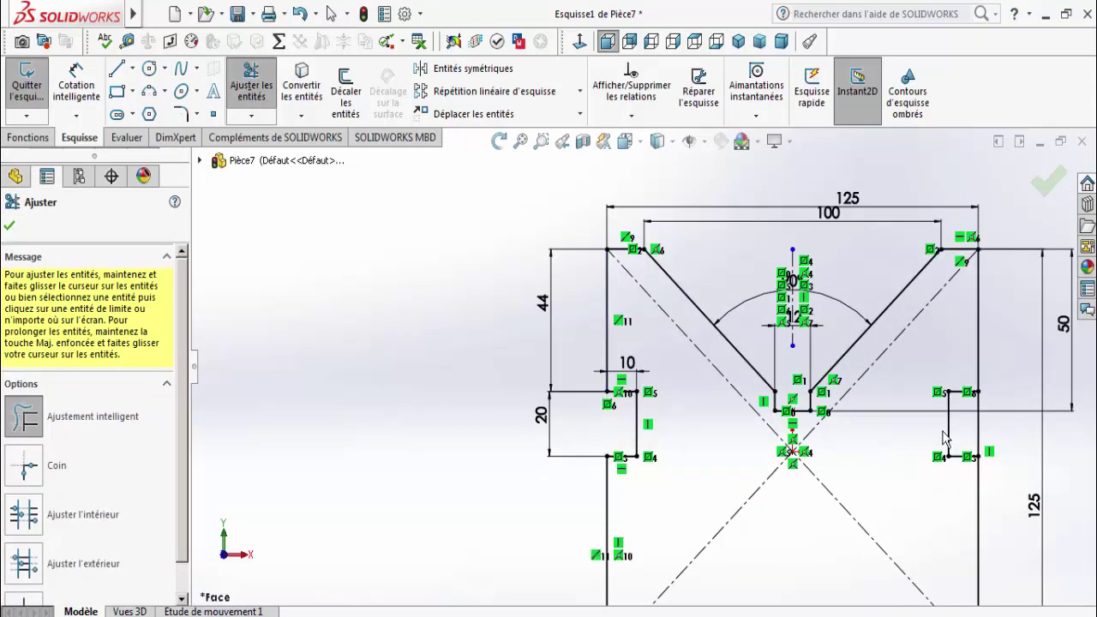
drag(969, 438, 1006, 440)
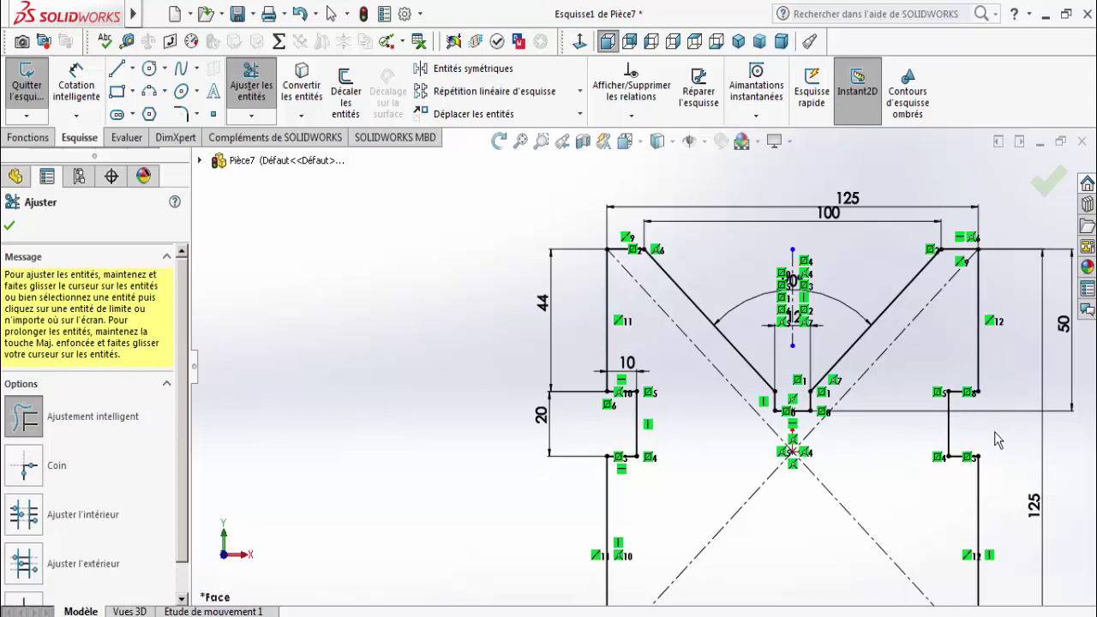
key(f)
key(alt+Tab)
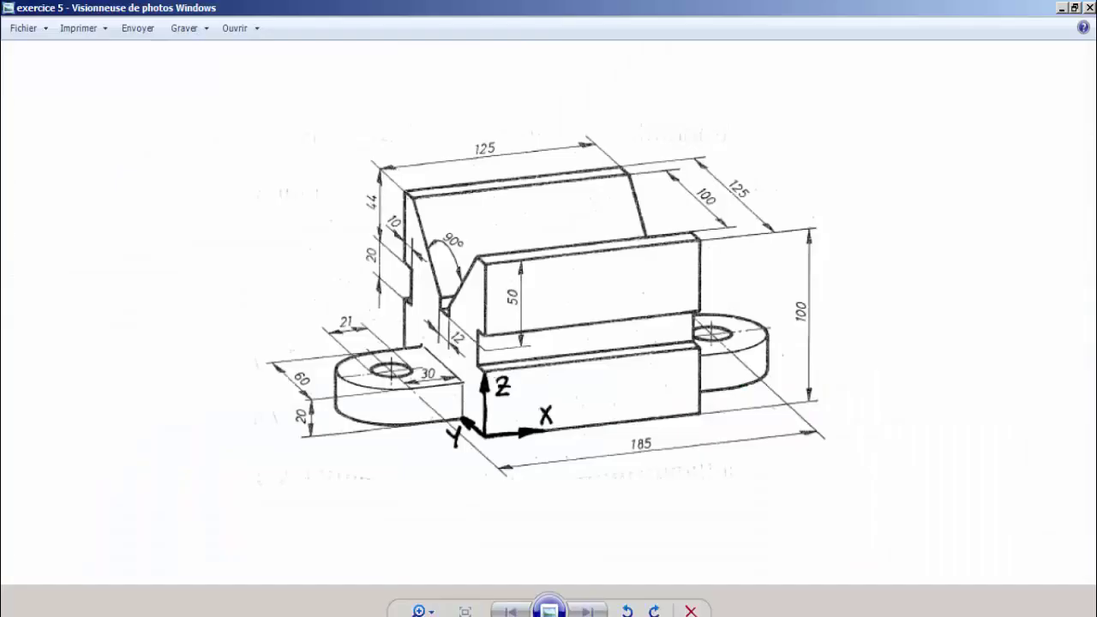
key(alt+Tab)
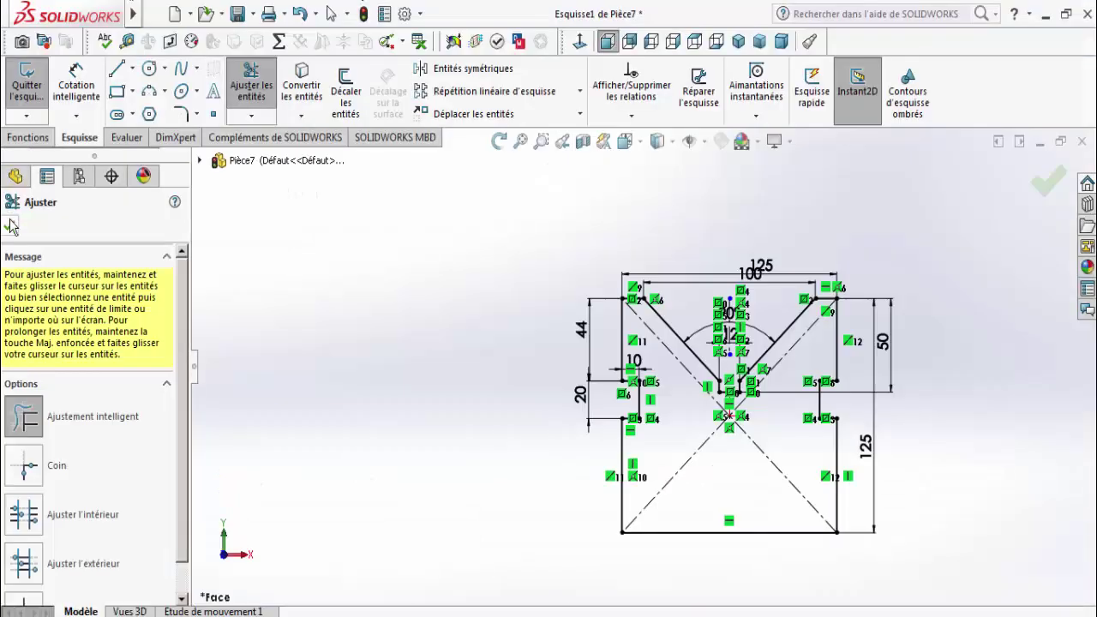
click(11, 225)
click(26, 137)
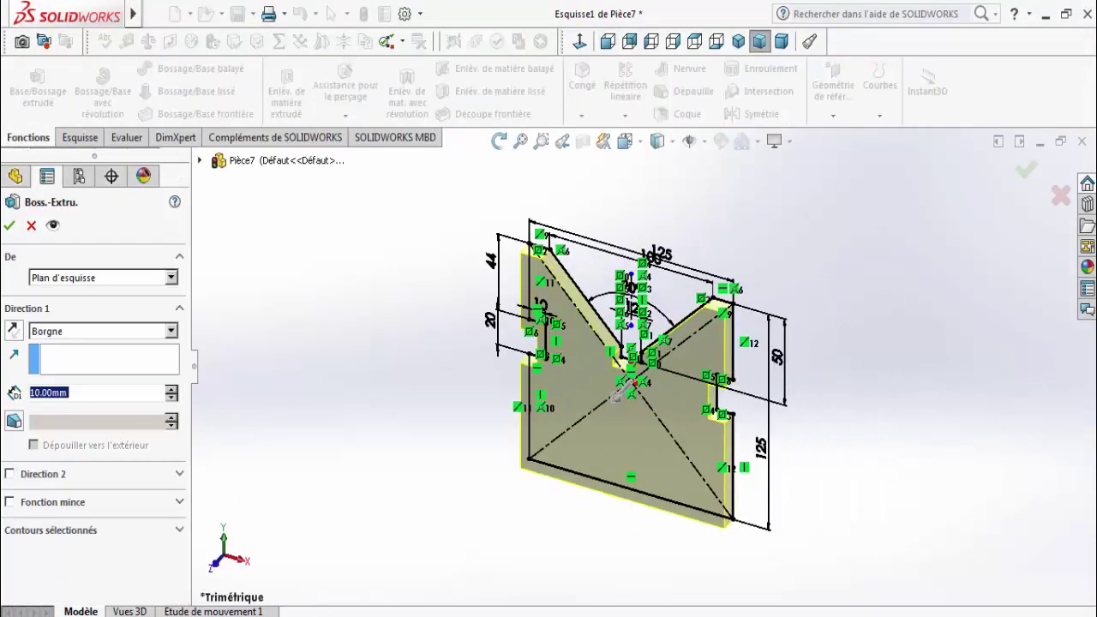
key(alt+Tab)
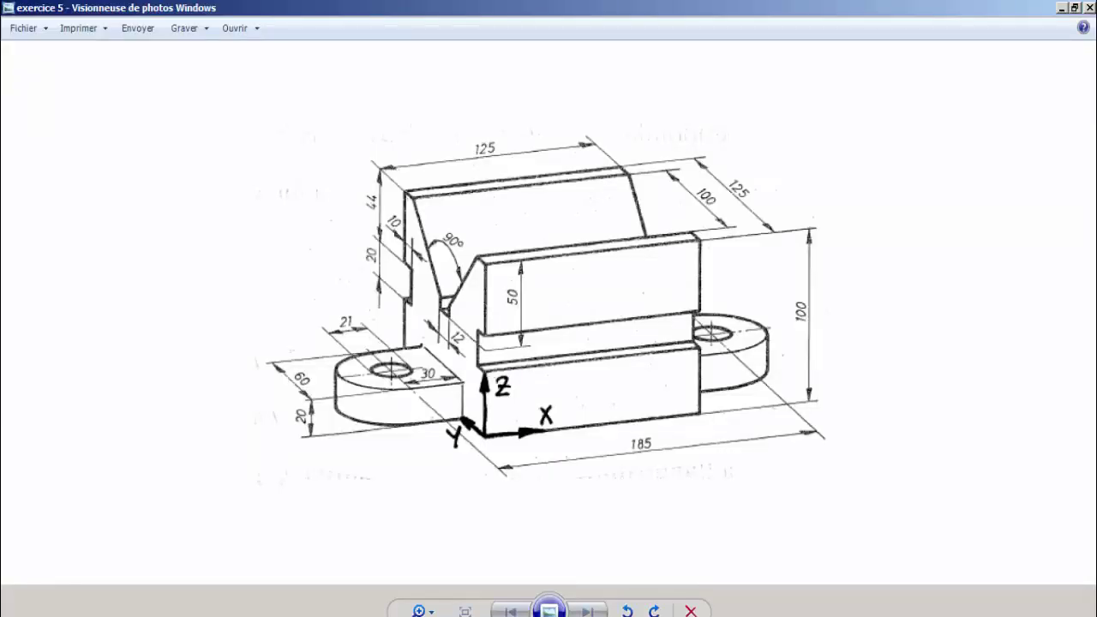
key(alt+Tab)
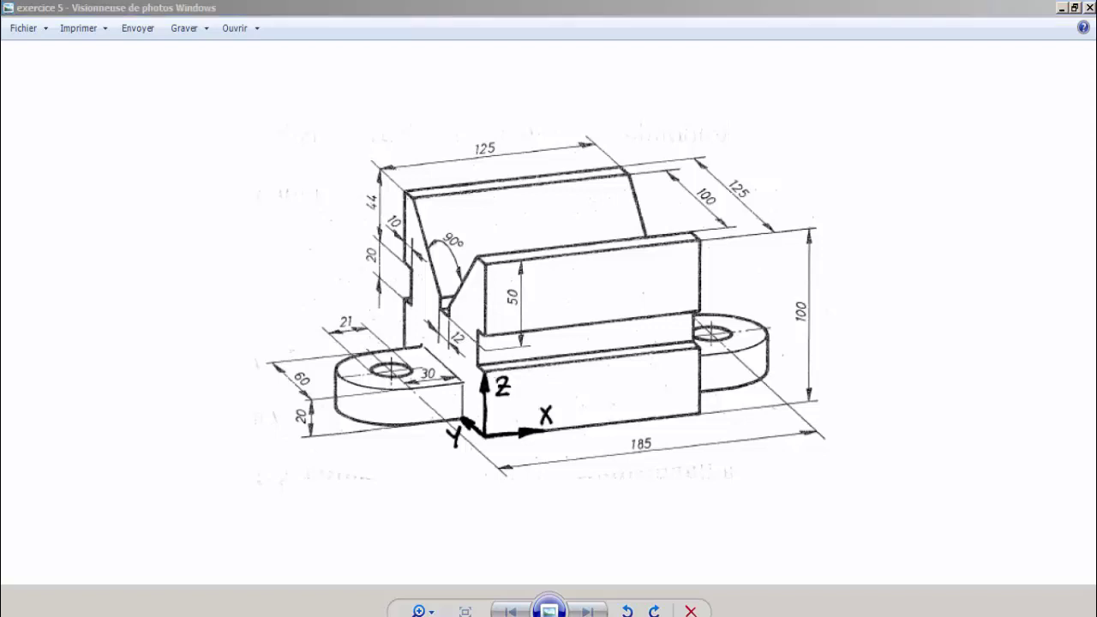
click(97, 334)
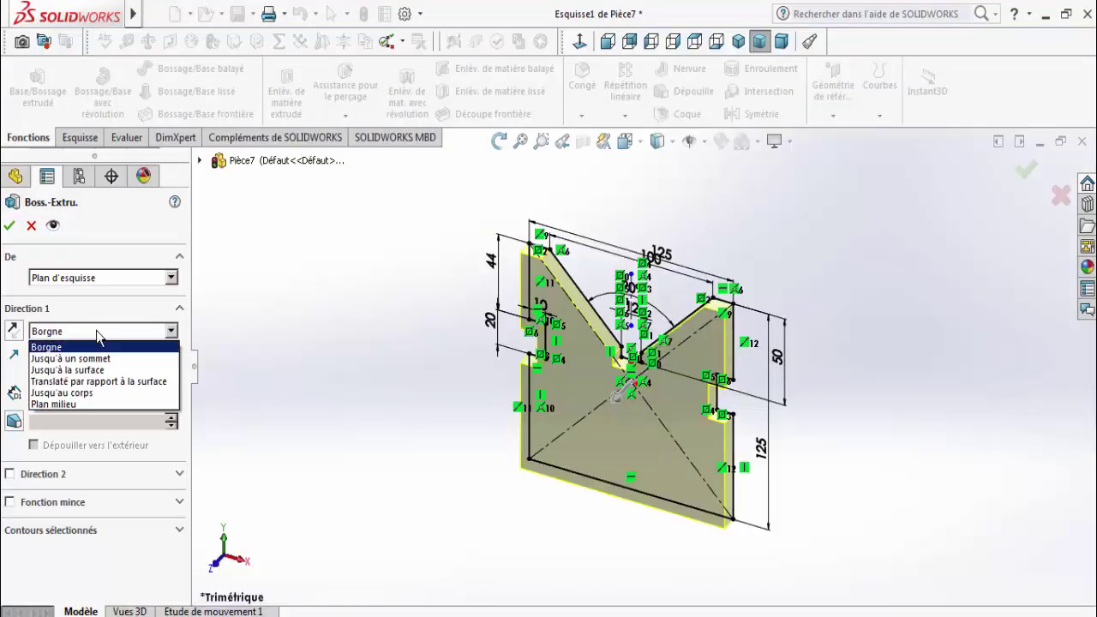
click(65, 405)
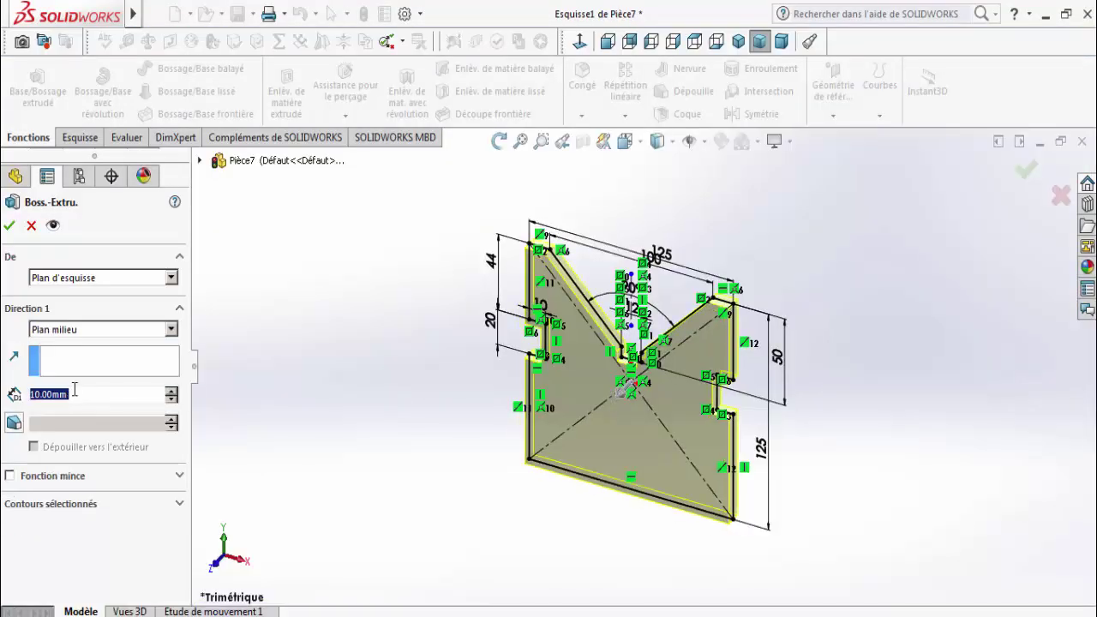
text(125)
key(Return)
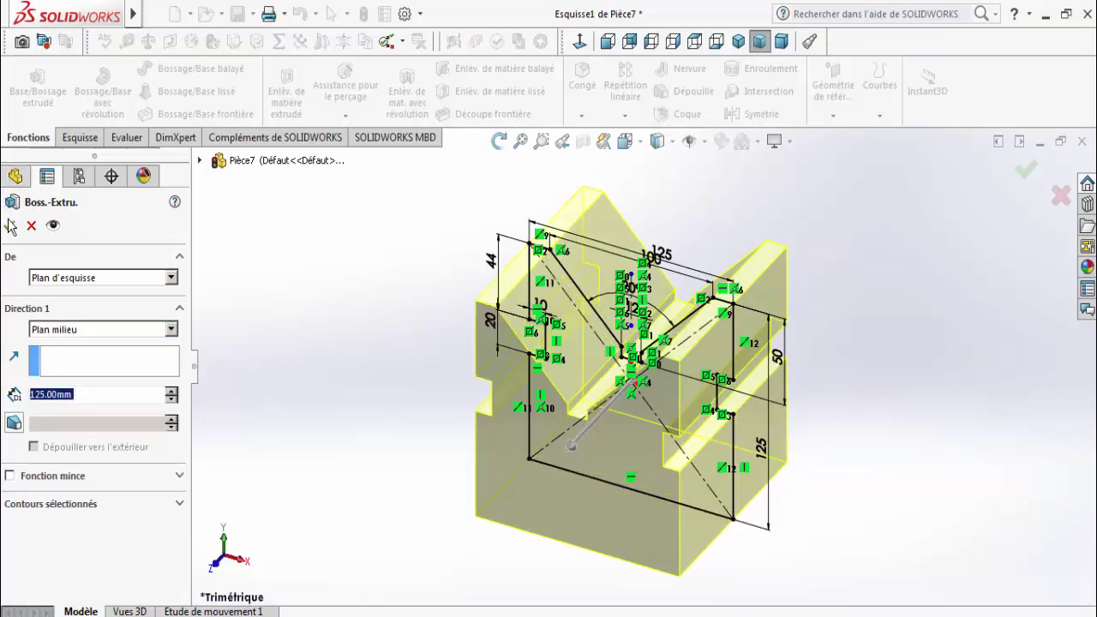
click(10, 225)
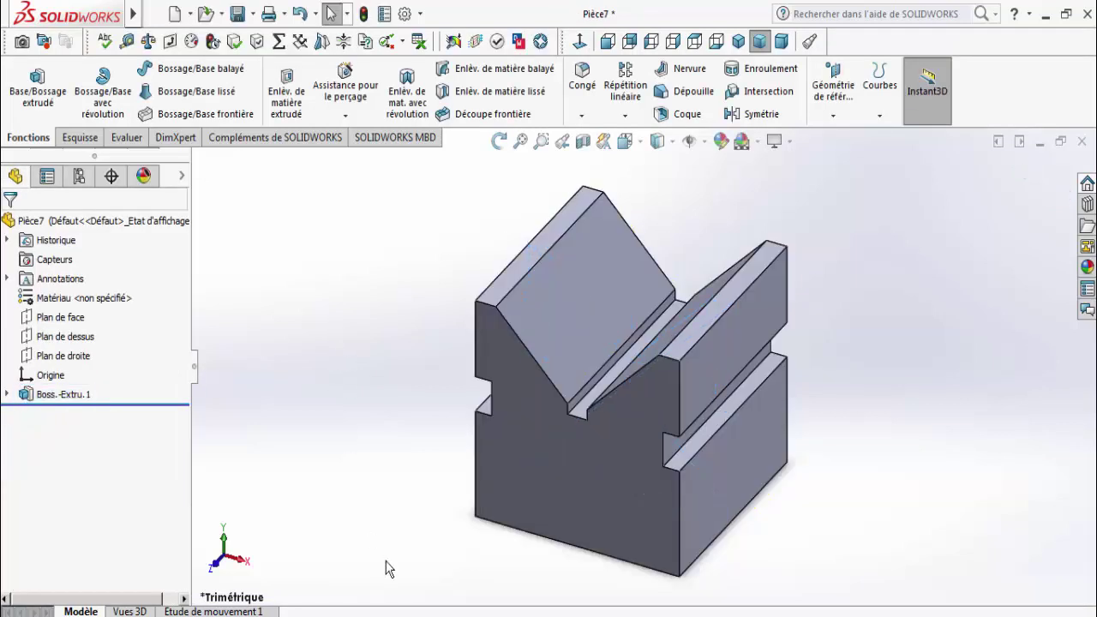
key(alt+Tab)
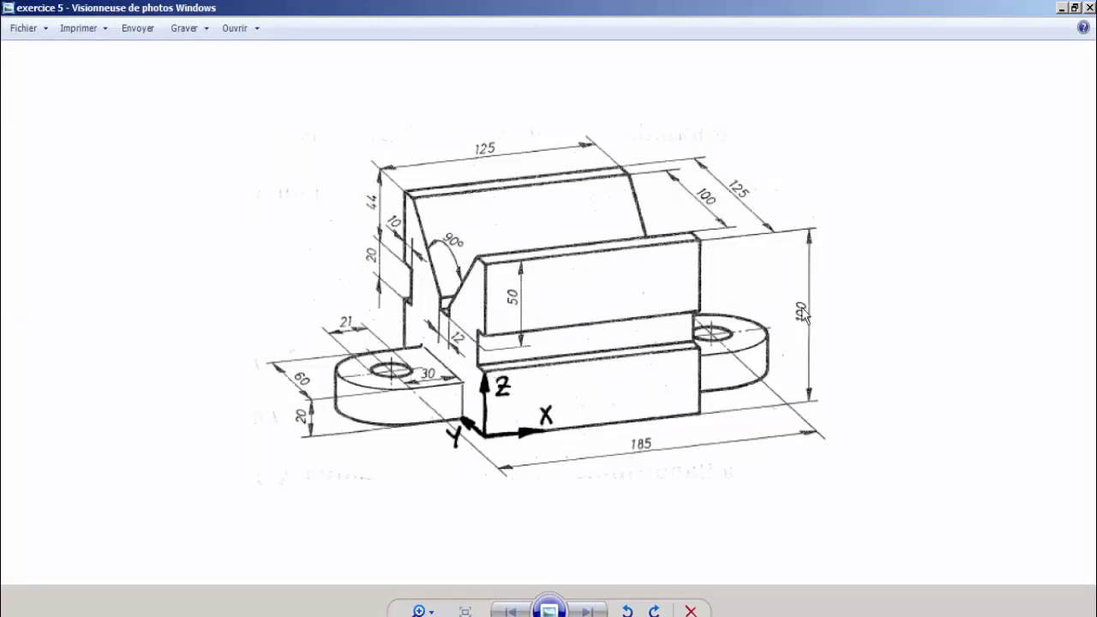
key(alt+Tab)
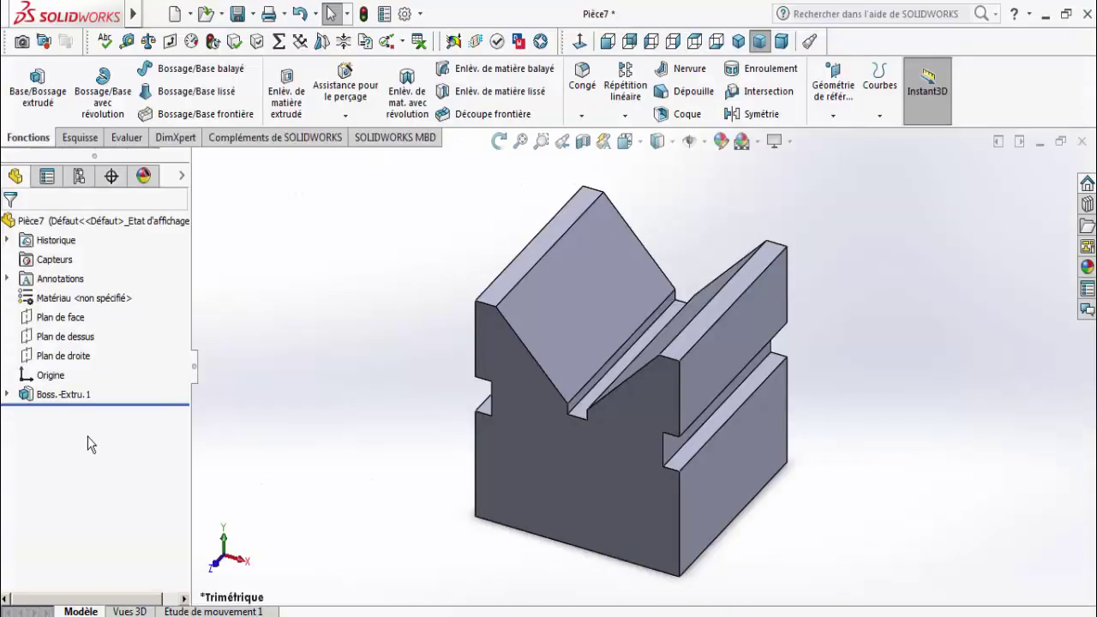
click(76, 394)
Step: Edit Boss.-Extru.1's sketch, changing the 125 height dimension to 100, and rebuild
right_click(75, 394)
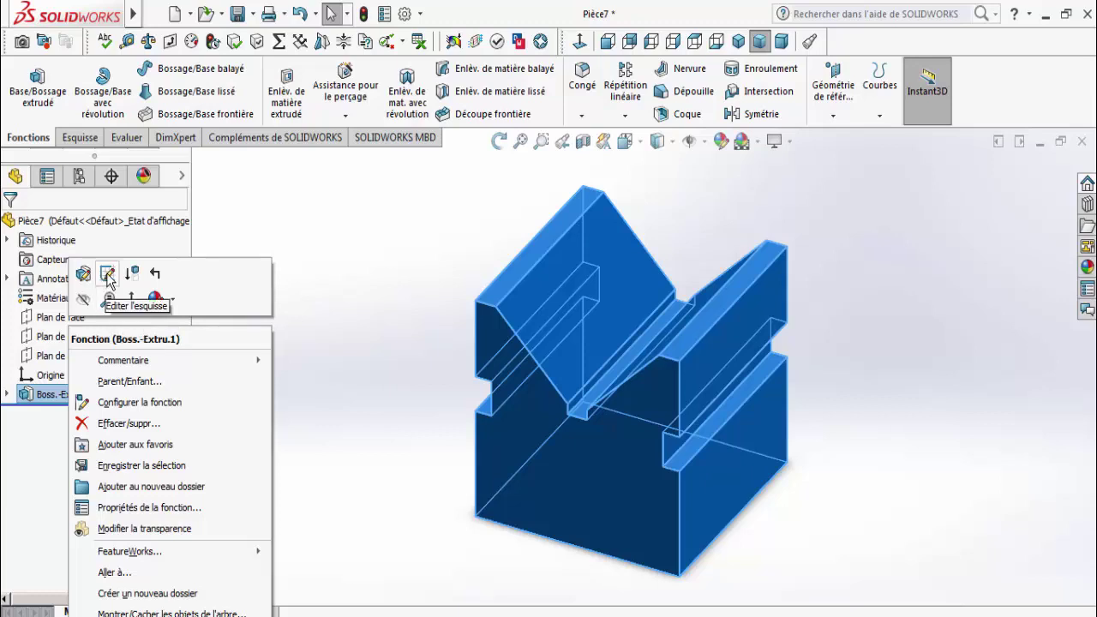
click(107, 274)
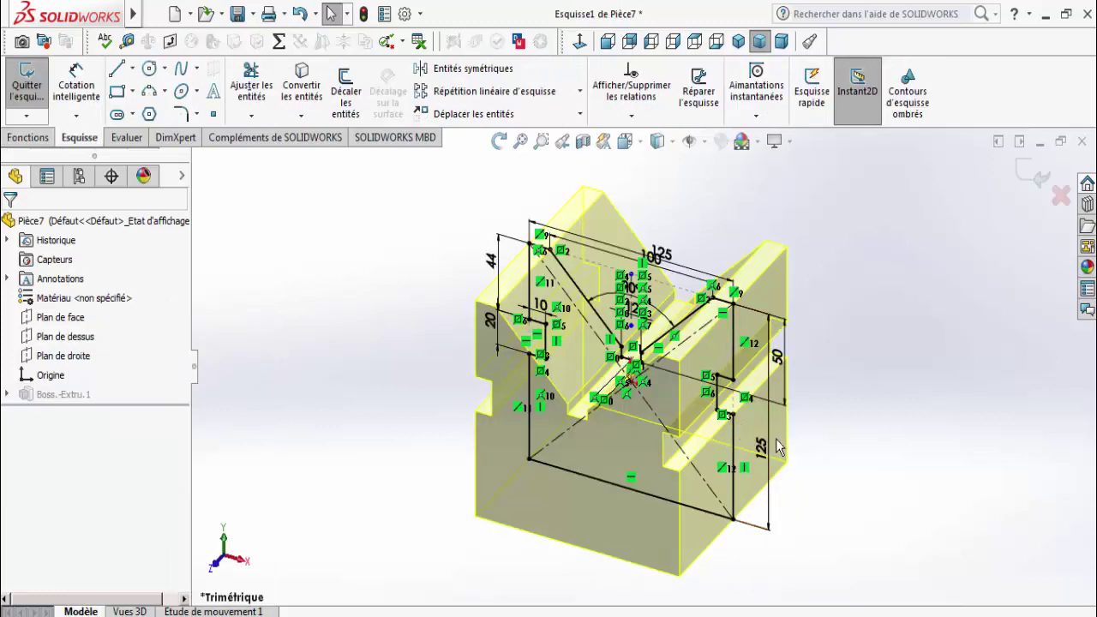
drag(763, 448, 895, 462)
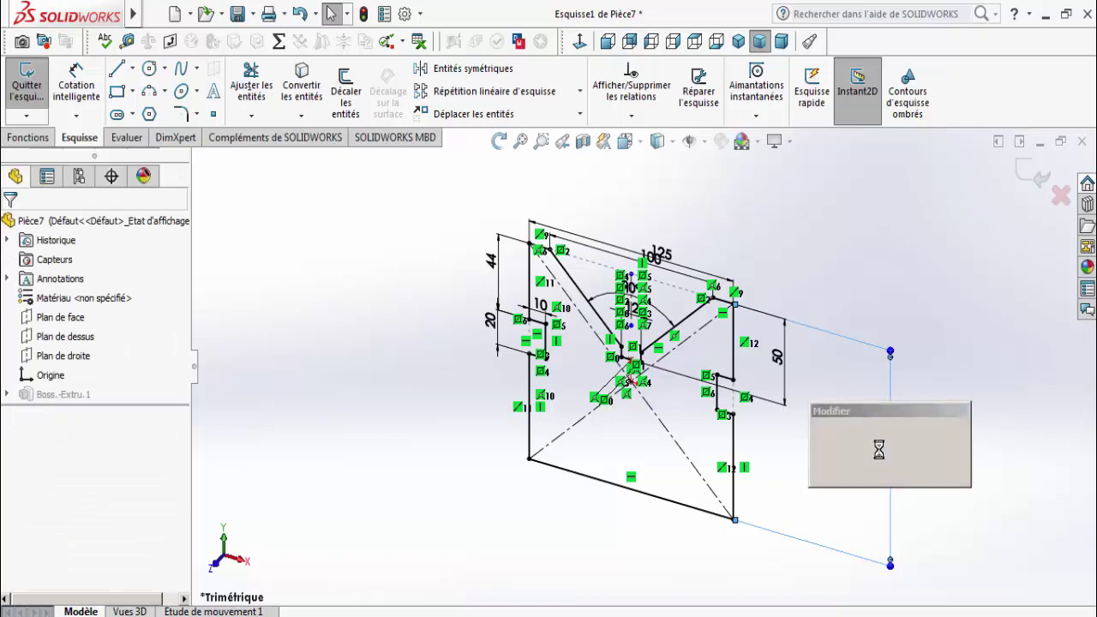
text(100)
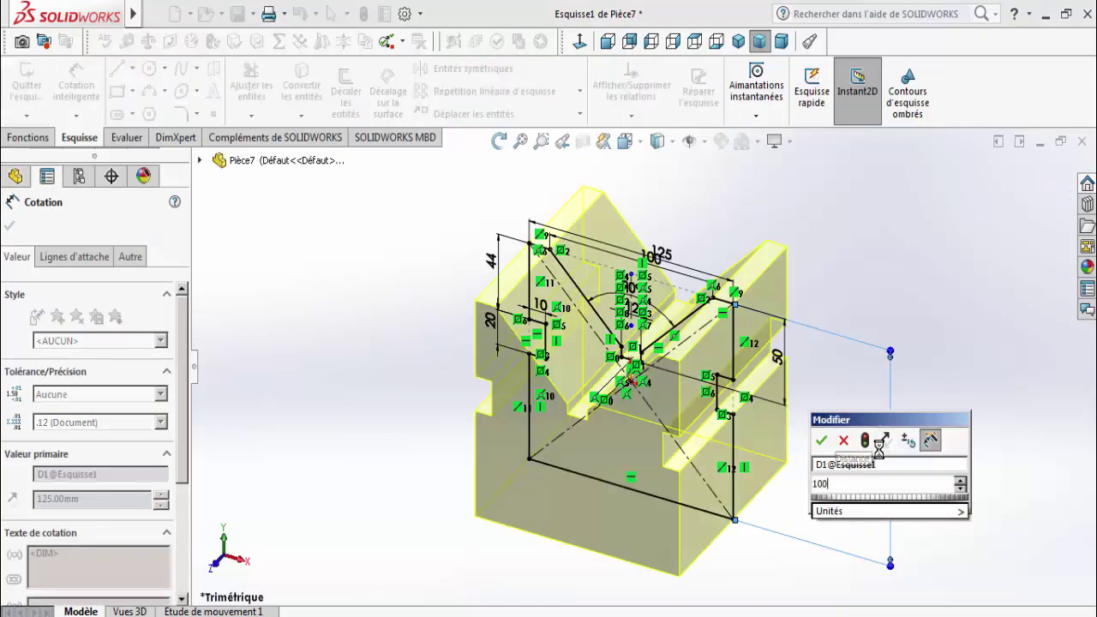
key(Return)
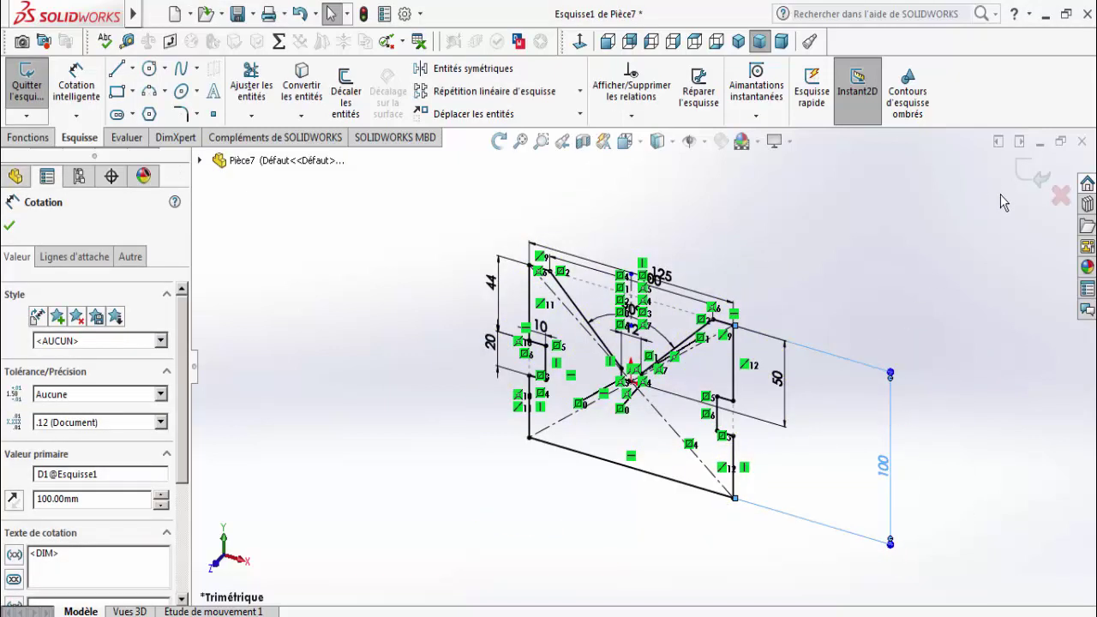
click(1033, 182)
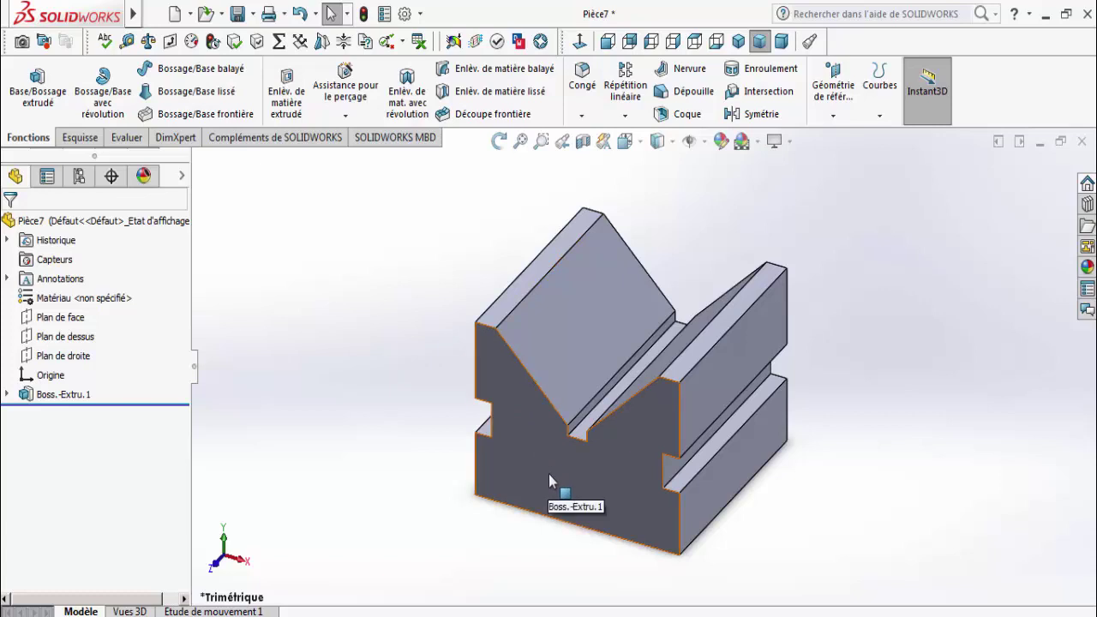
Step: Orbit to the block's underside and view its bottom face Normal To
click(498, 150)
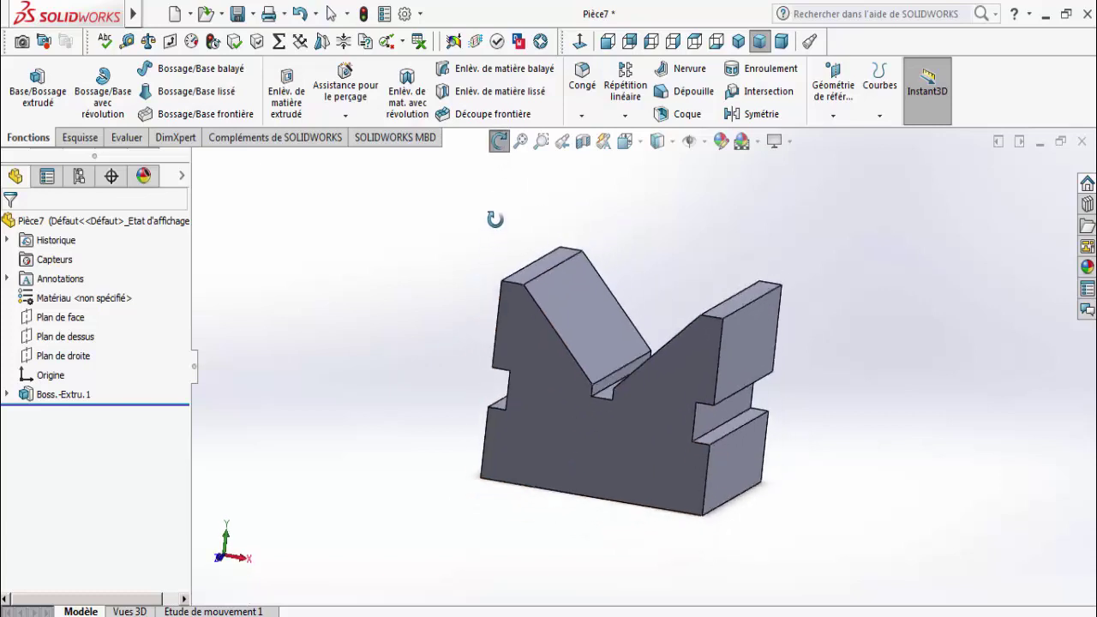
drag(497, 214, 504, 164)
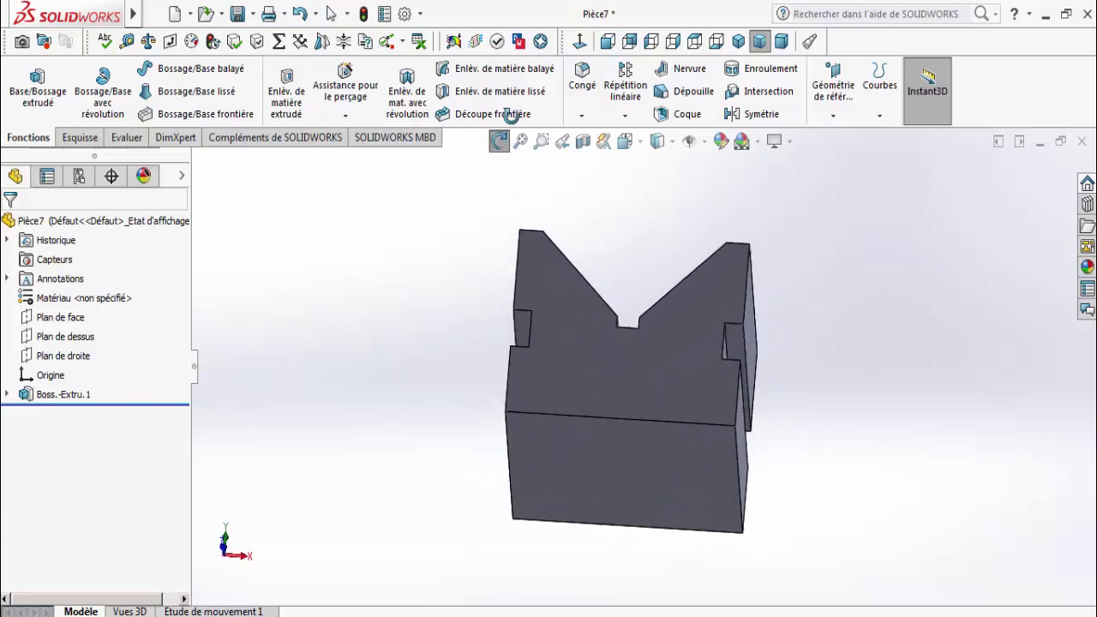
click(572, 438)
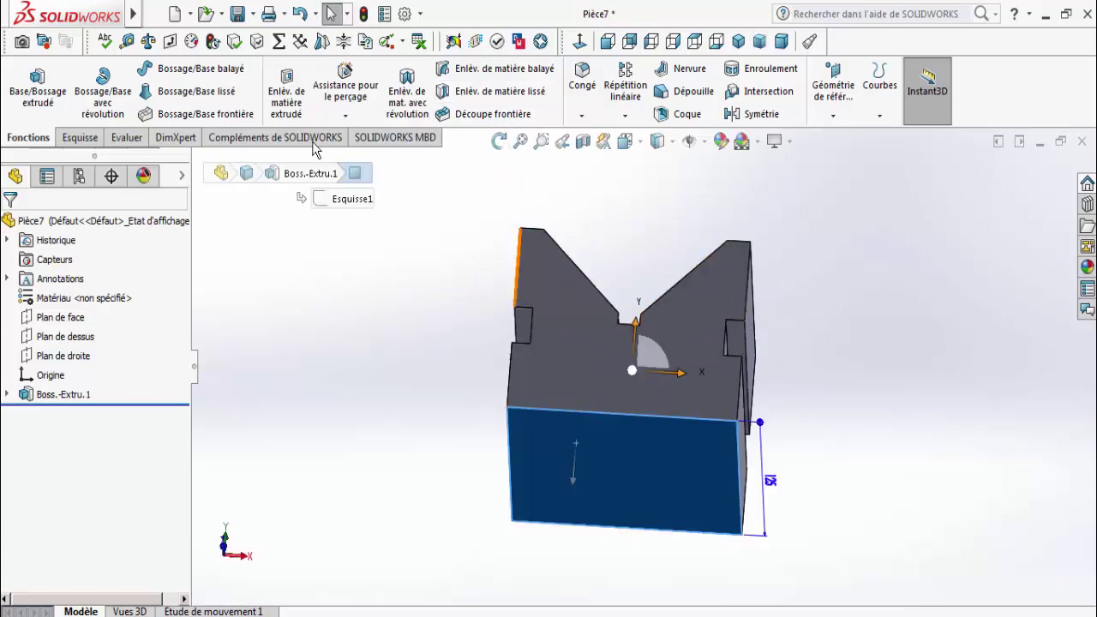
click(578, 43)
Step: Start a sketch on the bottom face and draw a small corner rectangle against its top edge
click(69, 139)
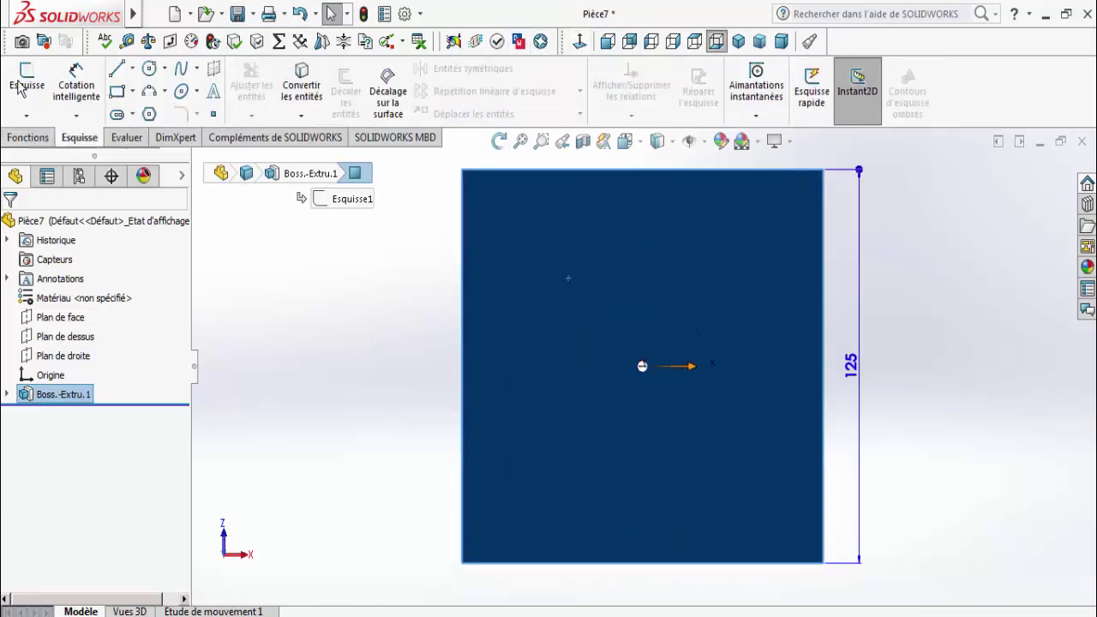
click(21, 88)
right_drag(565, 331, 619, 231)
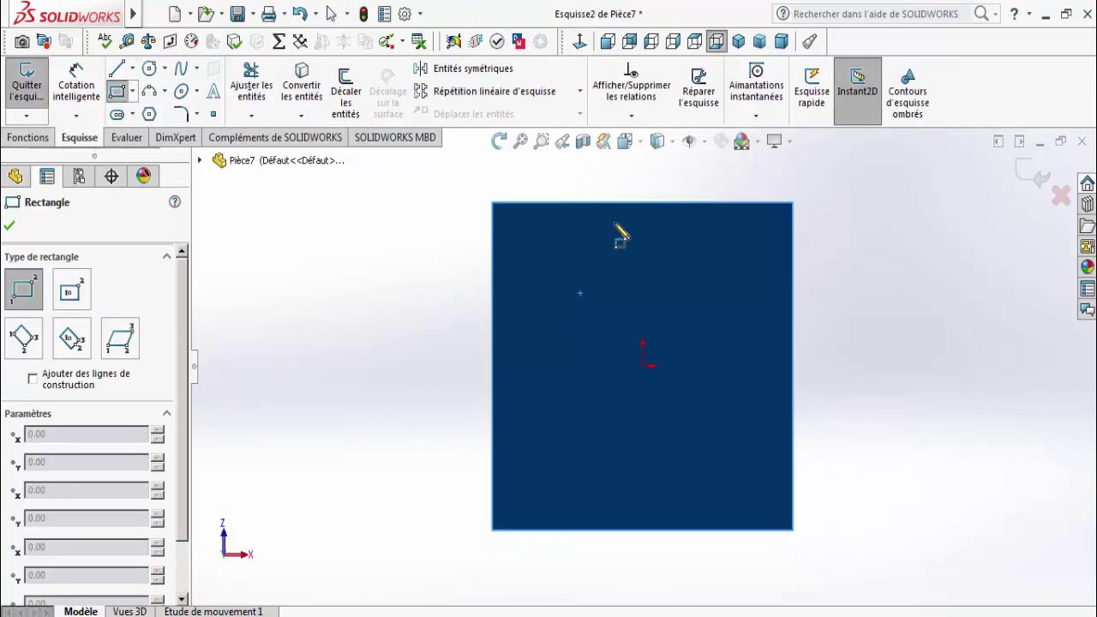
click(600, 203)
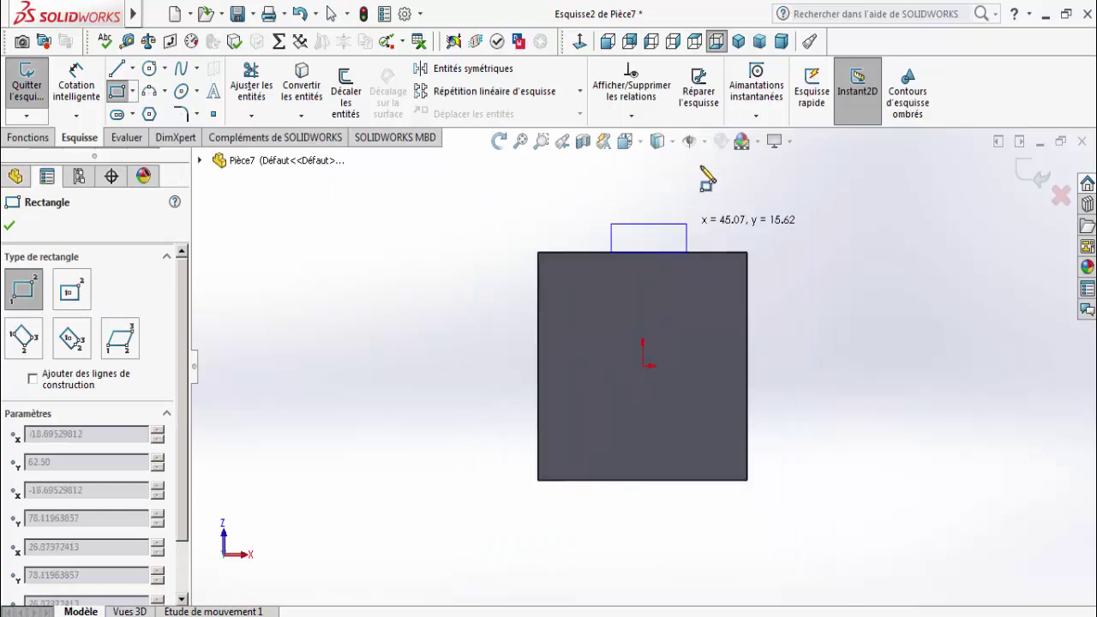
key(z)
click(705, 225)
right_click(705, 225)
click(728, 237)
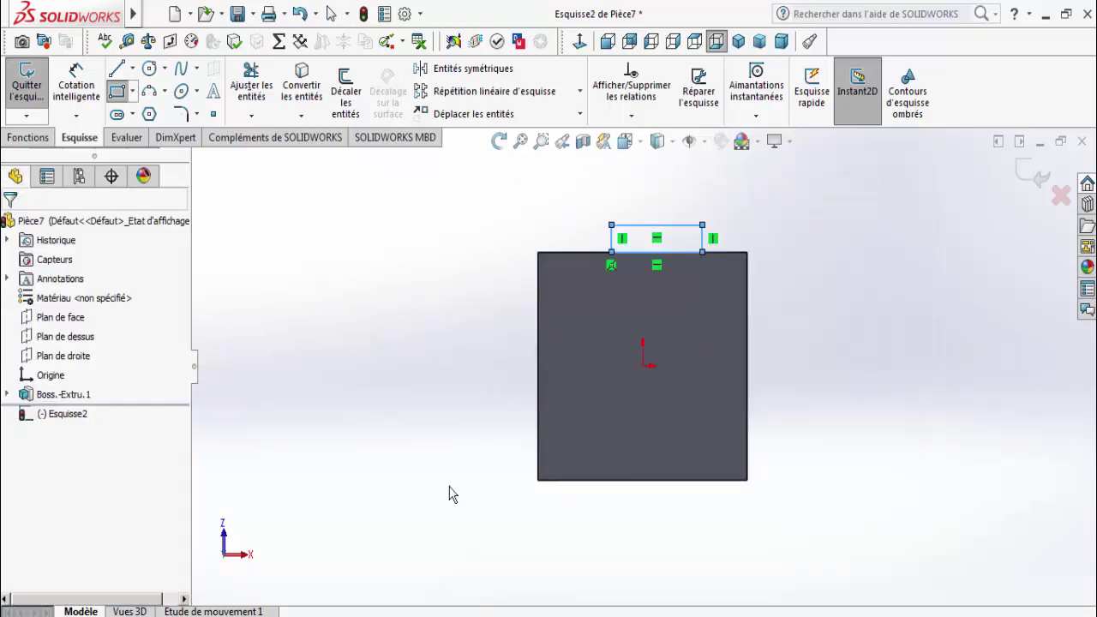
key(alt+Tab)
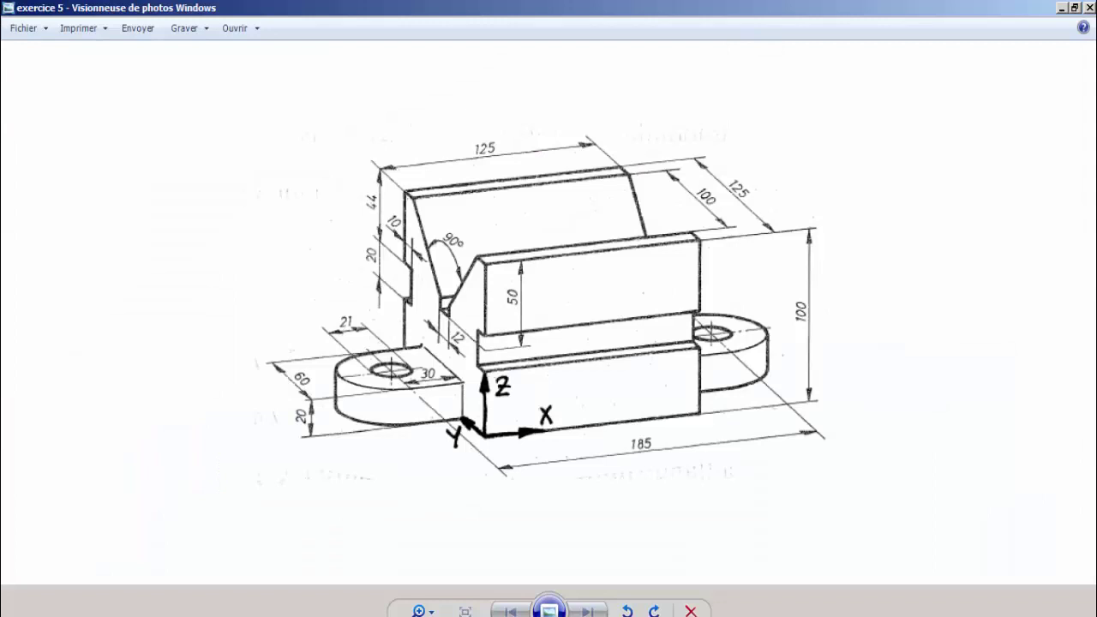
key(alt+Tab)
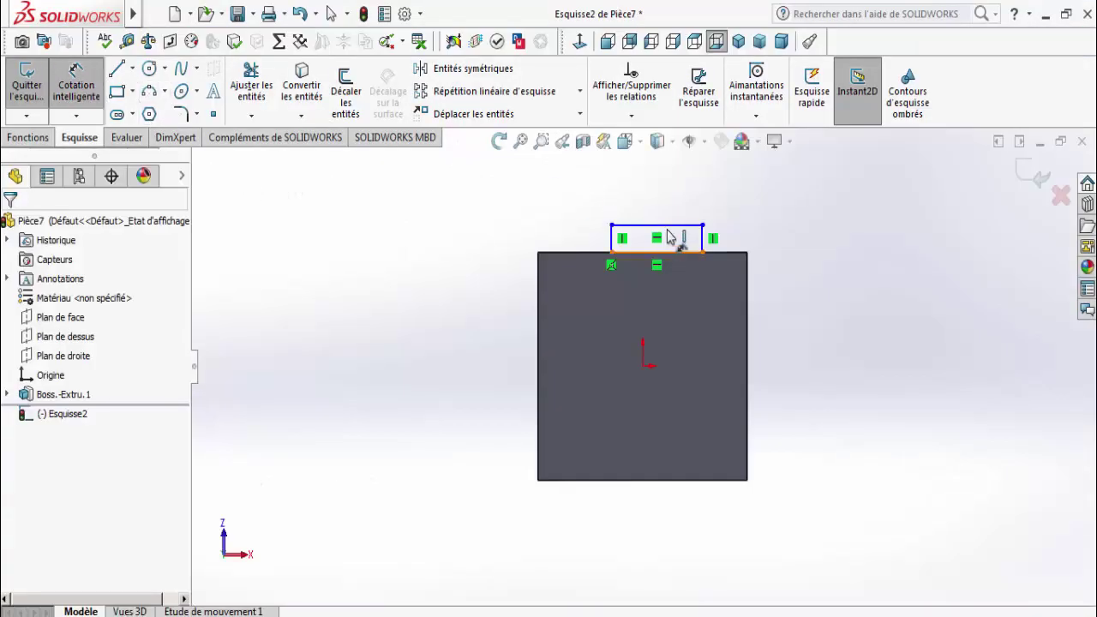
Step: Dimension the rectangle's top edge to 60 and its right edge to 30
click(666, 226)
click(666, 214)
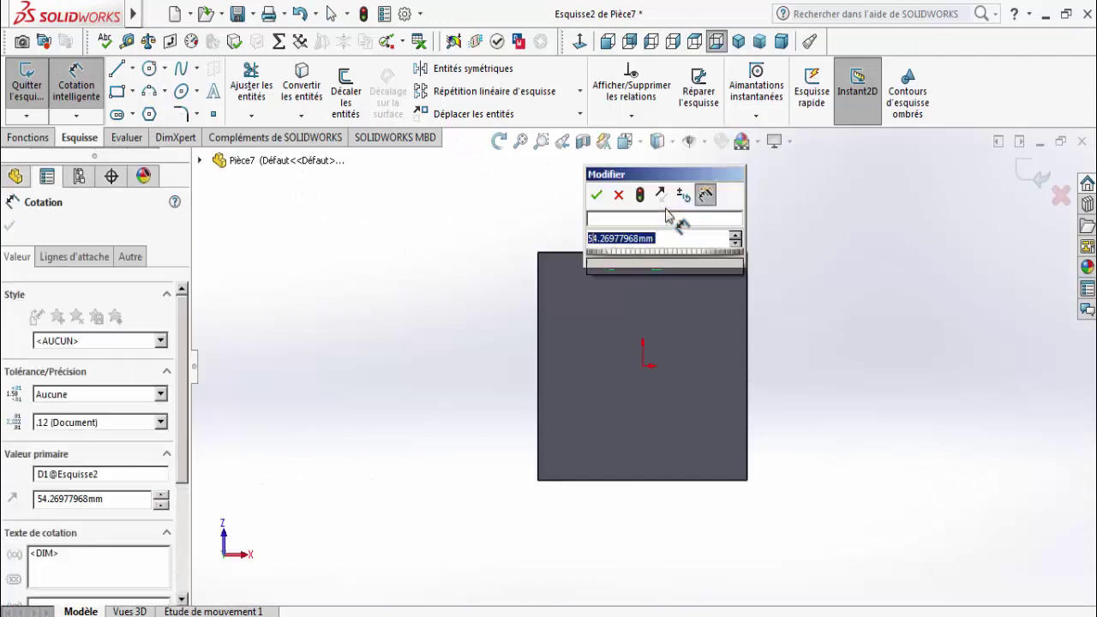
text(60)
key(Return)
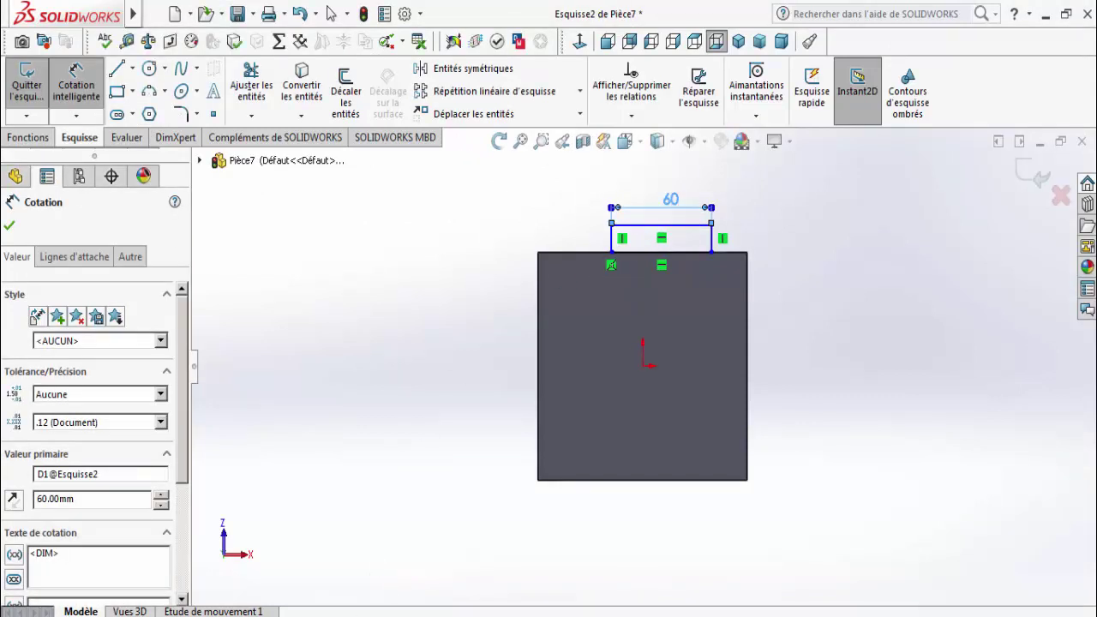
key(alt+Tab)
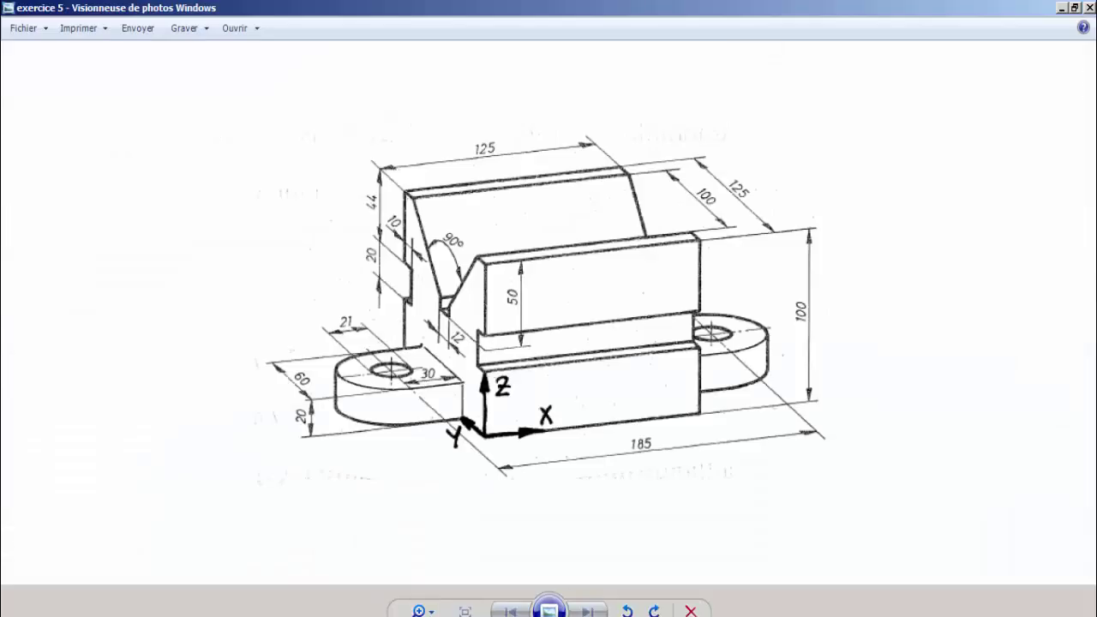
key(alt+Tab)
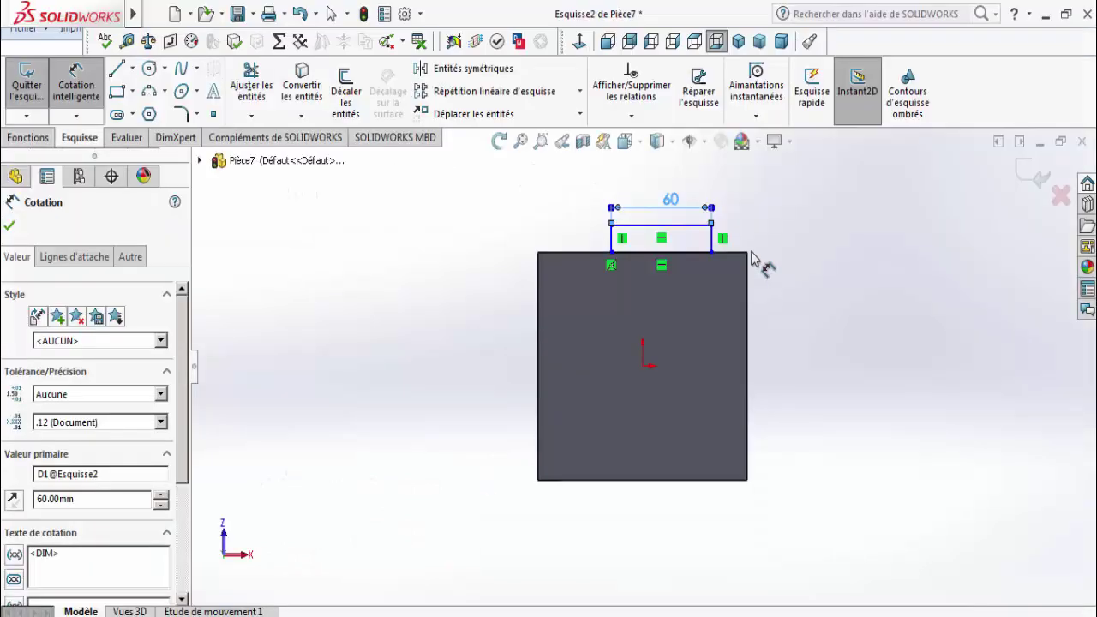
click(713, 247)
click(780, 250)
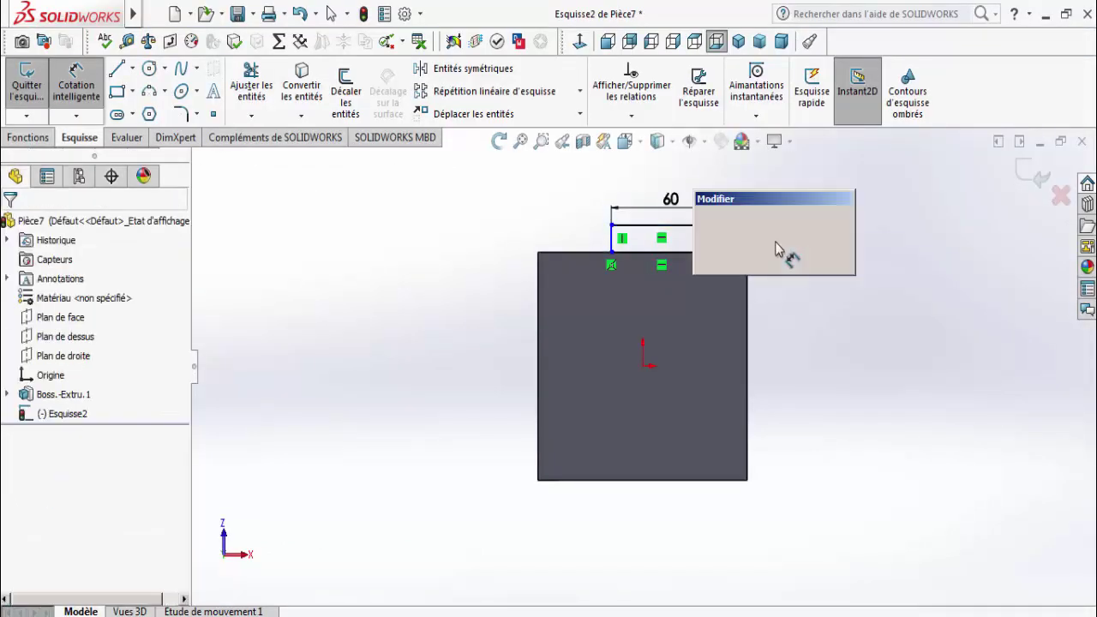
text(30)
key(Return)
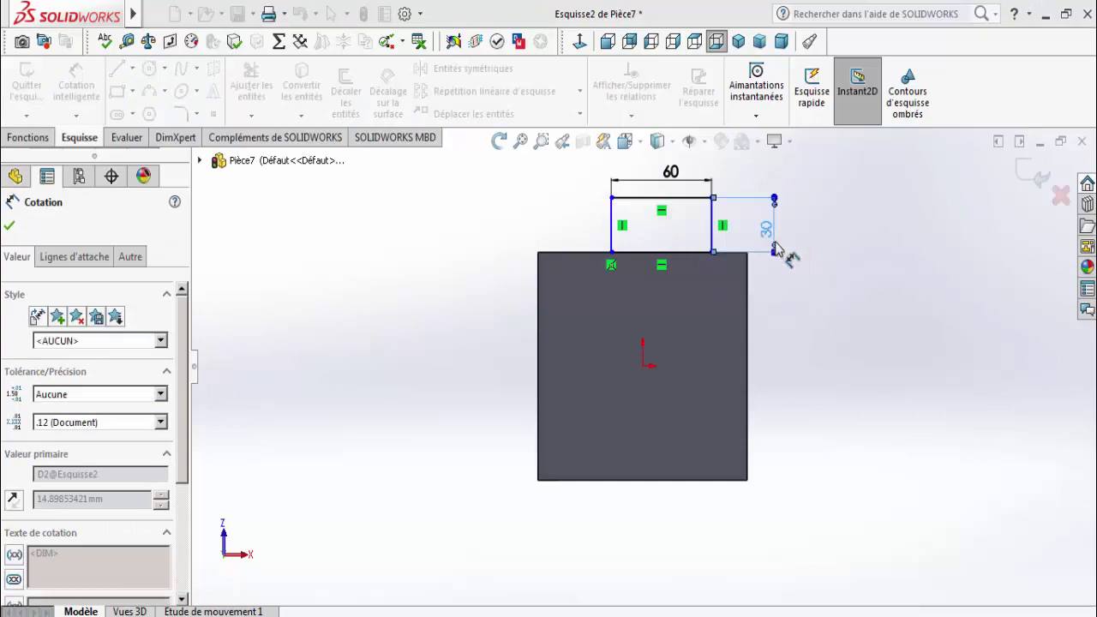
key(alt+Tab)
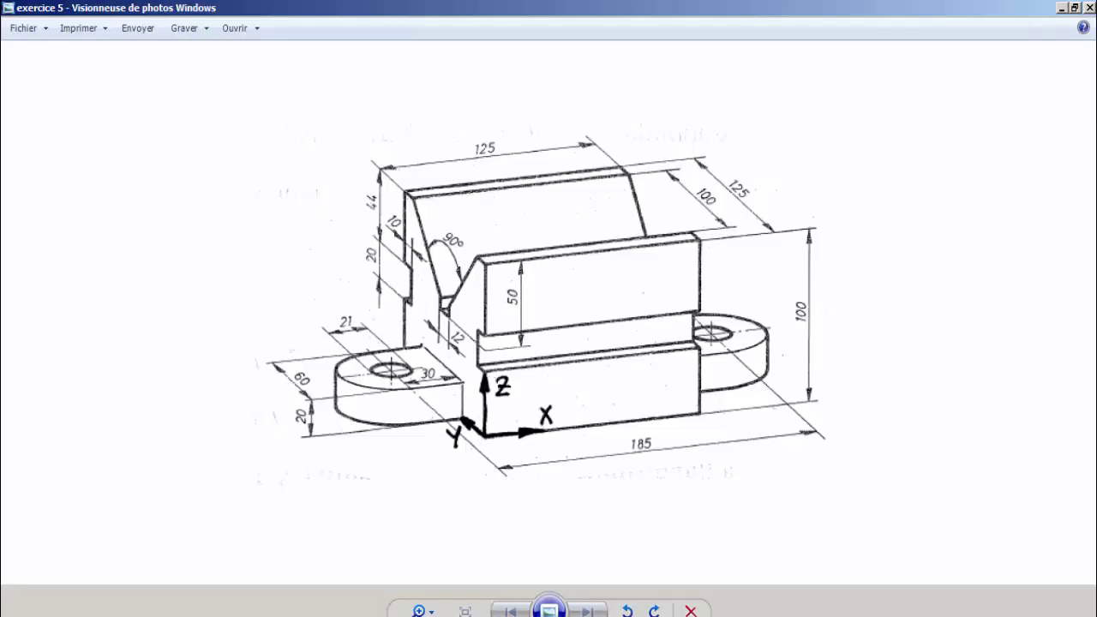
Step: Draw an arc between the rectangle's top corners, bulging above it
key(alt+Tab)
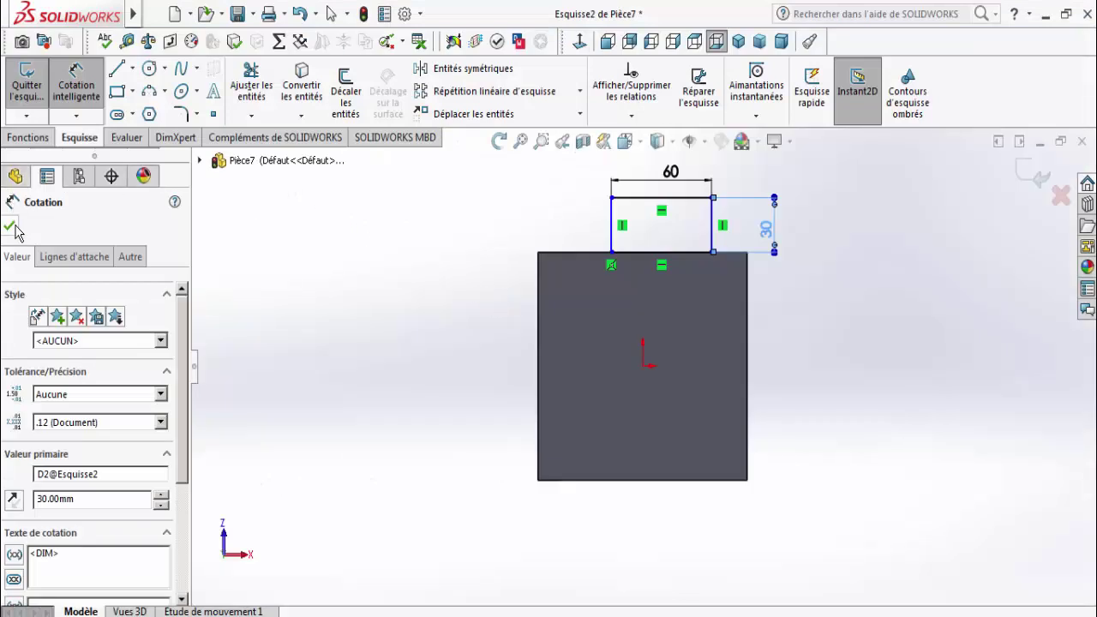
click(13, 228)
click(181, 92)
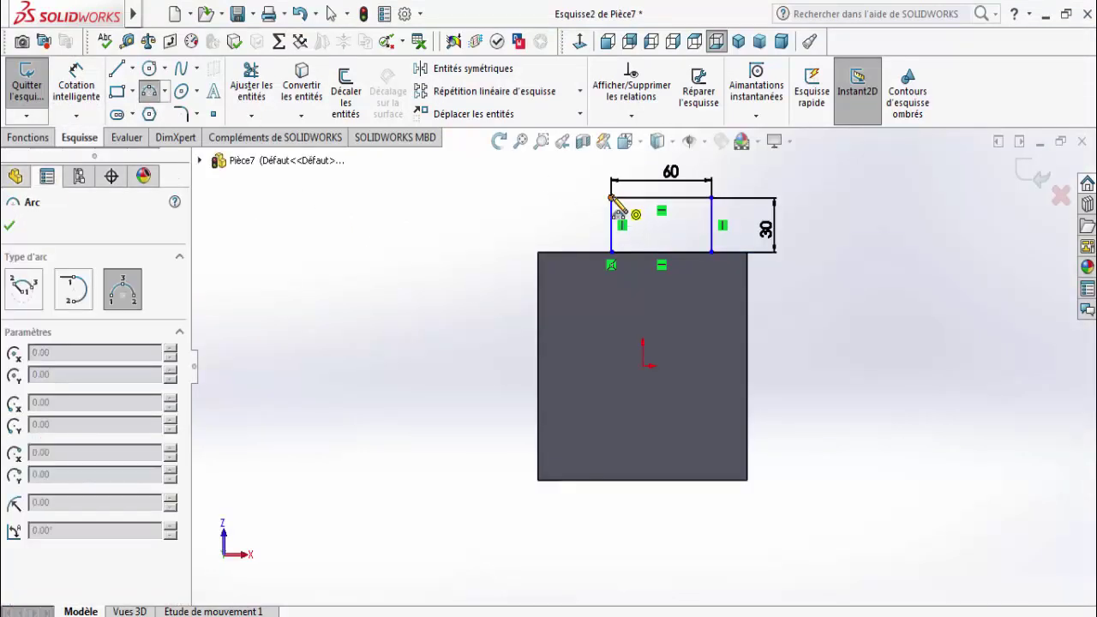
click(611, 197)
click(712, 198)
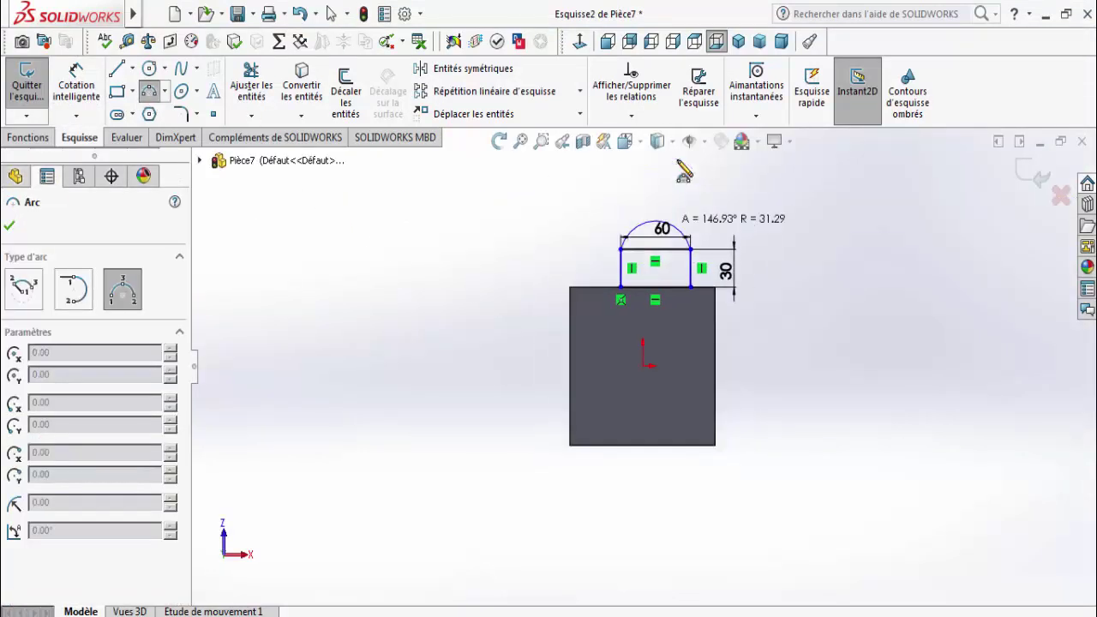
key(z)
click(661, 216)
right_click(660, 210)
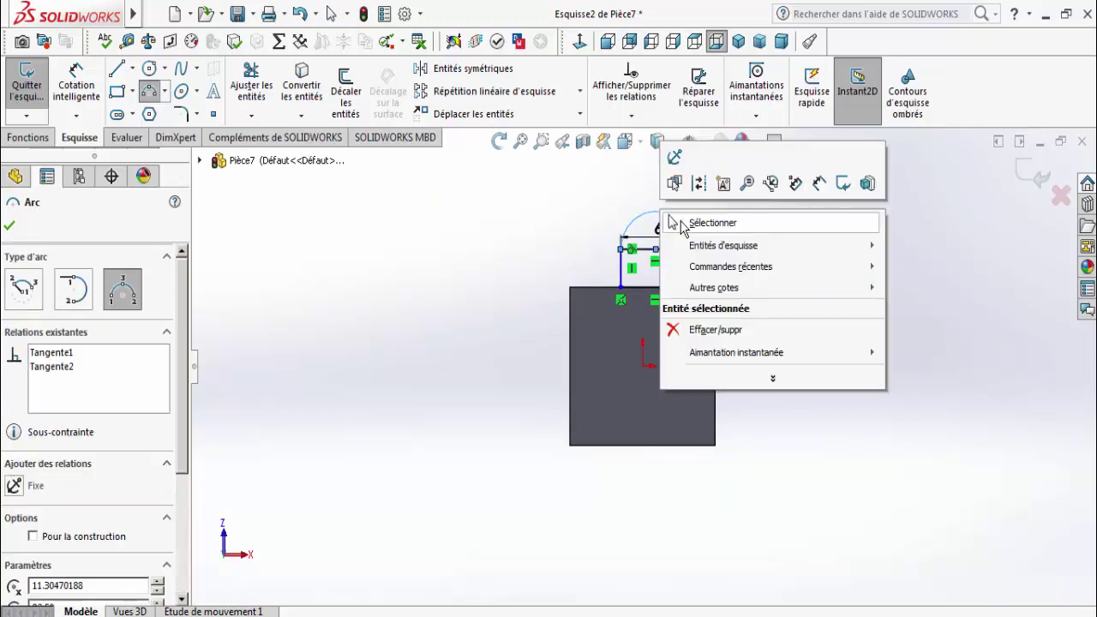
click(685, 220)
Step: Add a Vertical relation between the arc's centre point and the origin
click(656, 249)
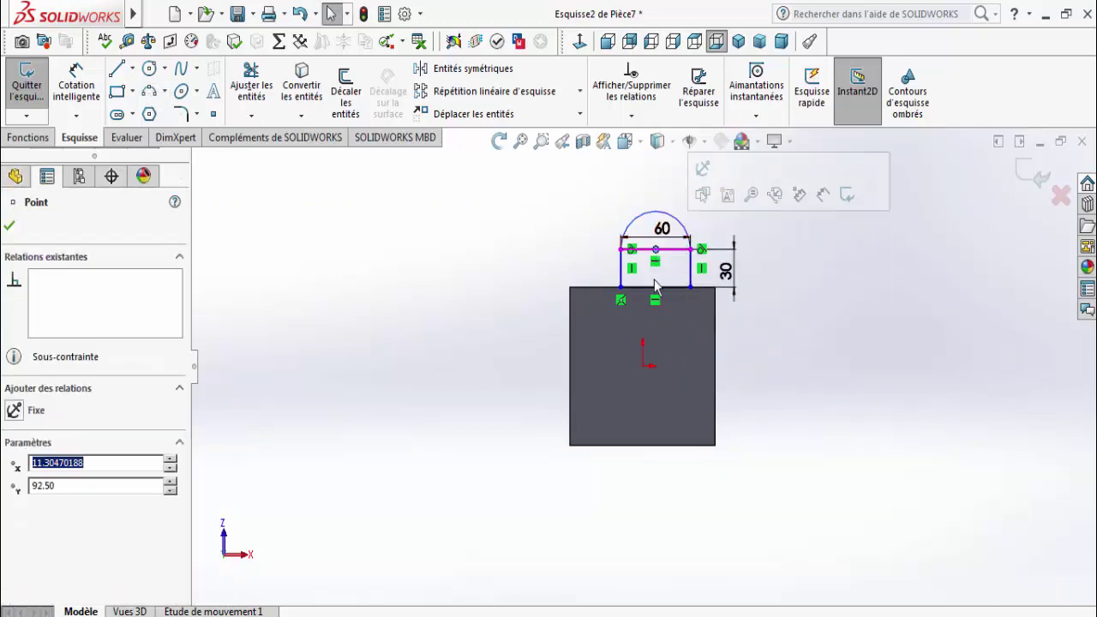
ctrl+click(644, 366)
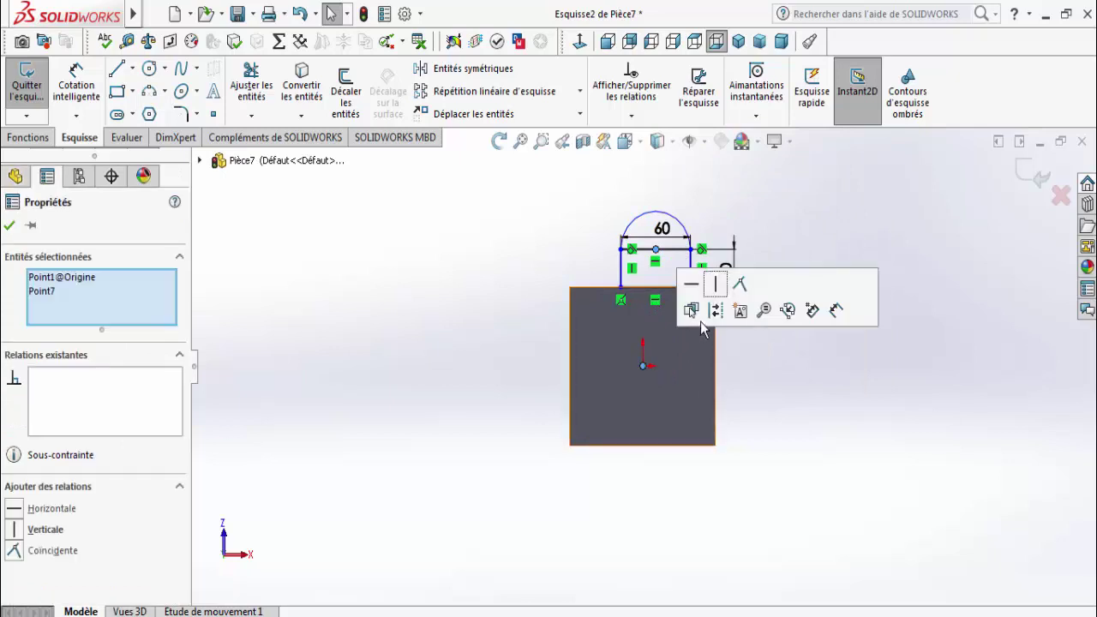
click(717, 300)
key(Escape)
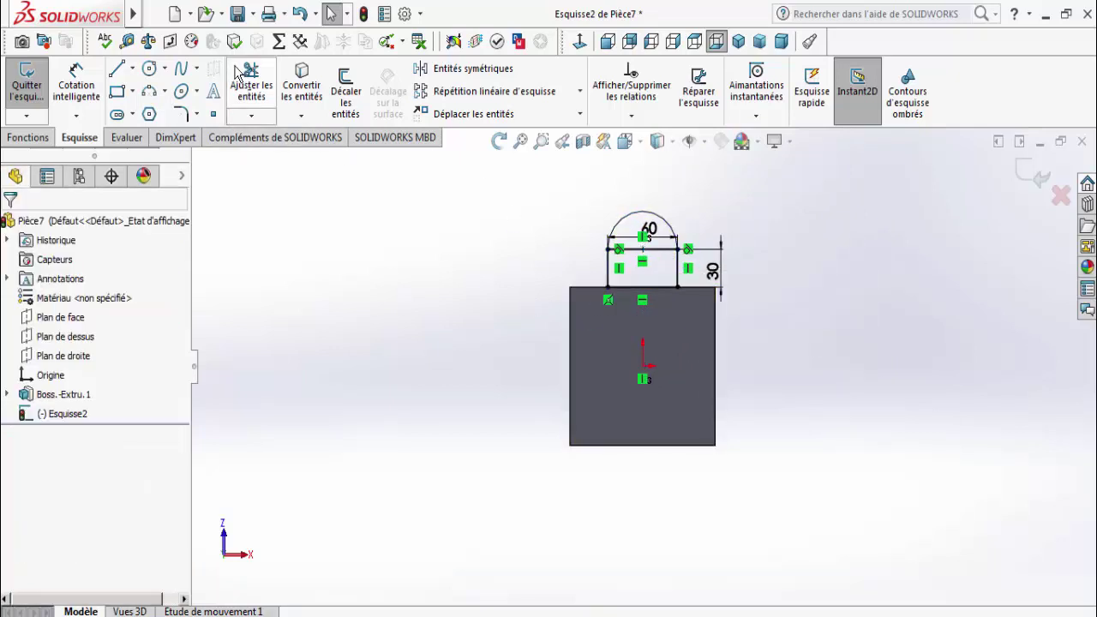
Step: Trim away the rectangle's straight top line beneath the arc
click(251, 85)
scroll(656, 257, down, 3)
click(656, 230)
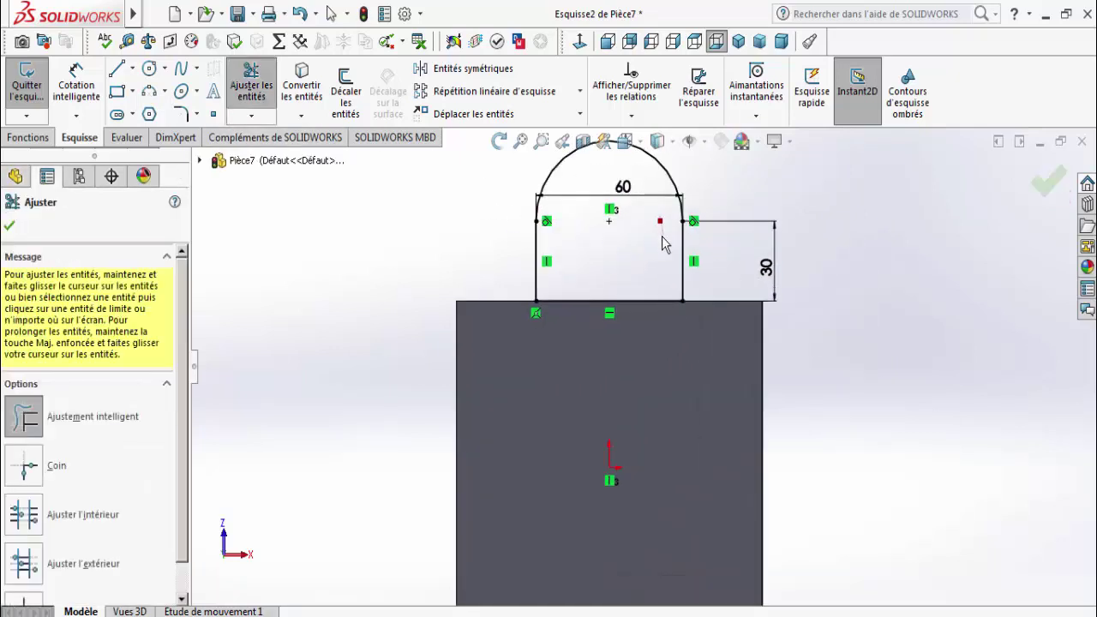
scroll(551, 223, up, 3)
click(8, 227)
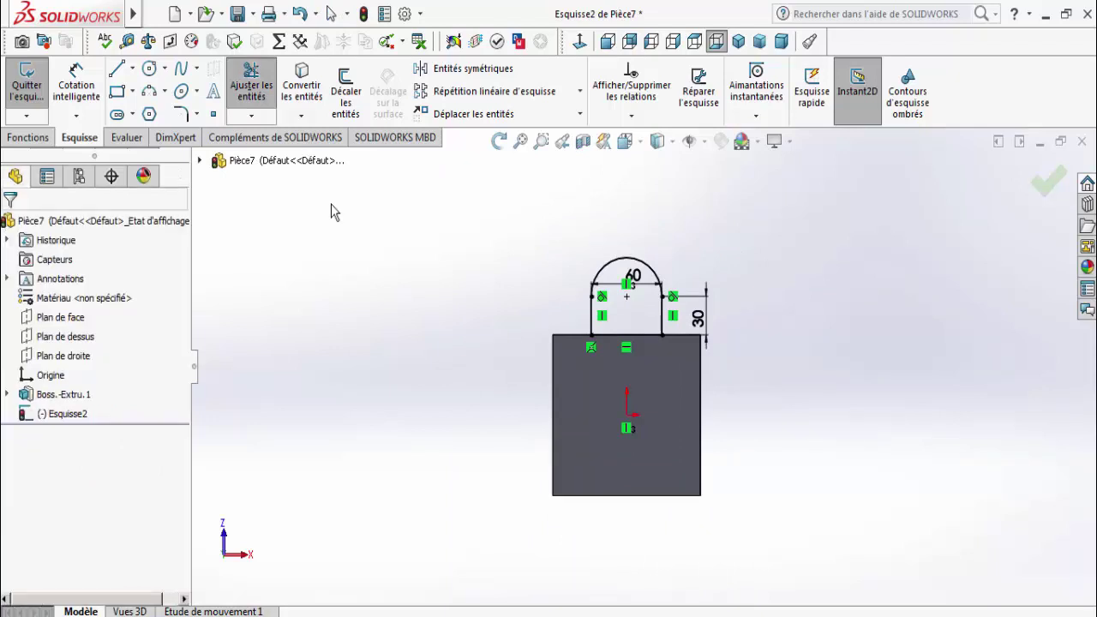
click(498, 142)
mouse_move(477, 228)
mouse_down()
mouse_move(391, 436)
mouse_move(333, 360)
mouse_move(411, 330)
mouse_move(391, 355)
mouse_up()
Step: Extrude the lug profile 20 mm in the reversed, upward direction as Boss.-Extru.2
click(27, 137)
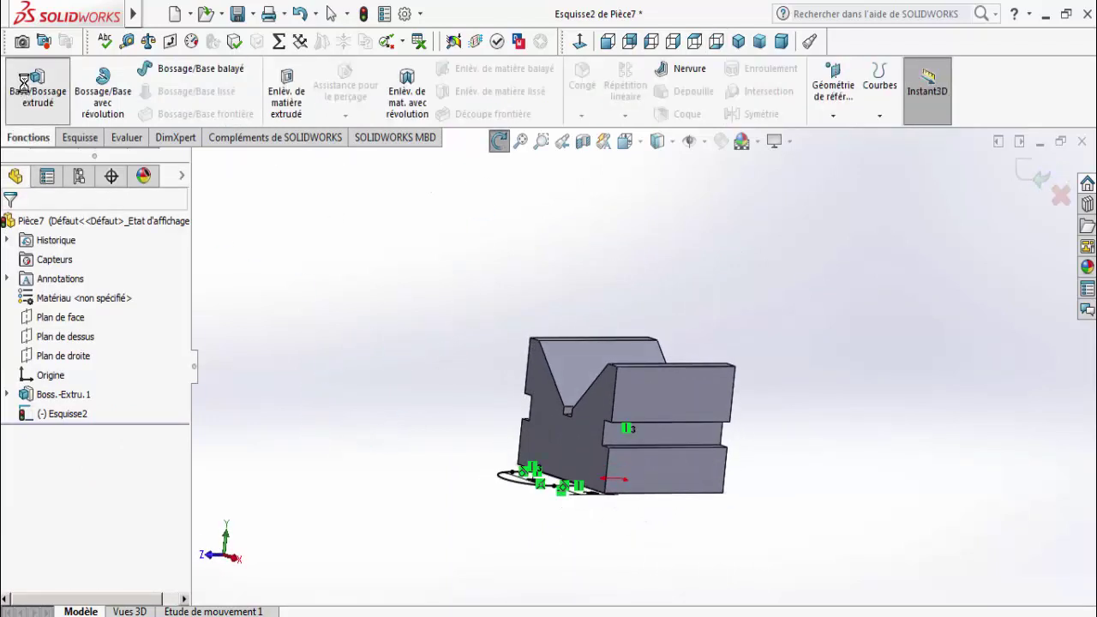
click(37, 86)
key(alt+Tab)
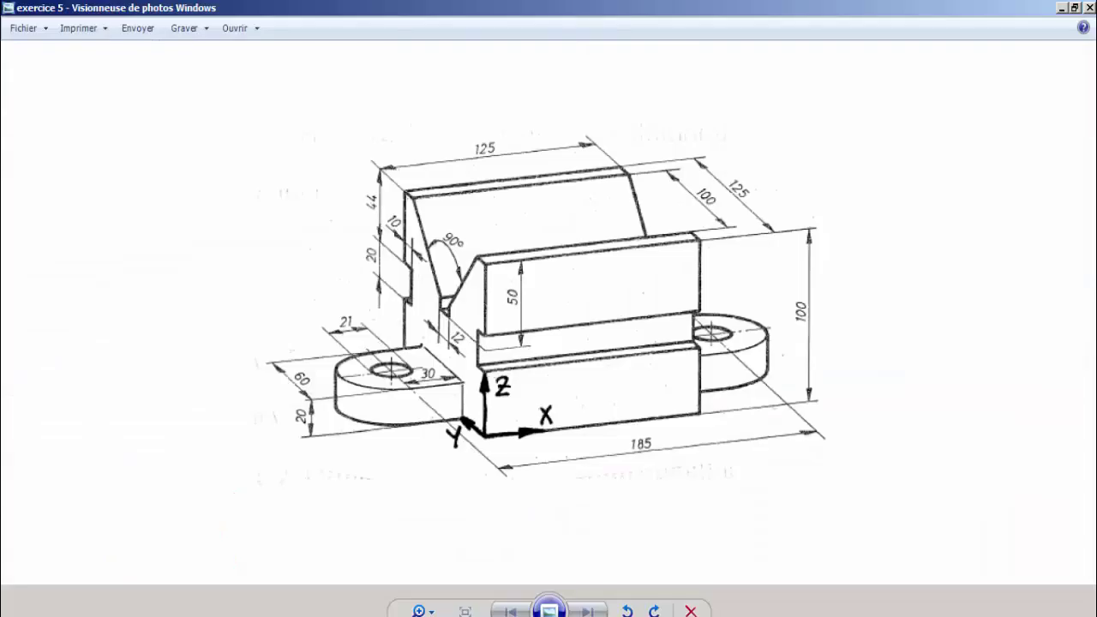
key(alt+Tab)
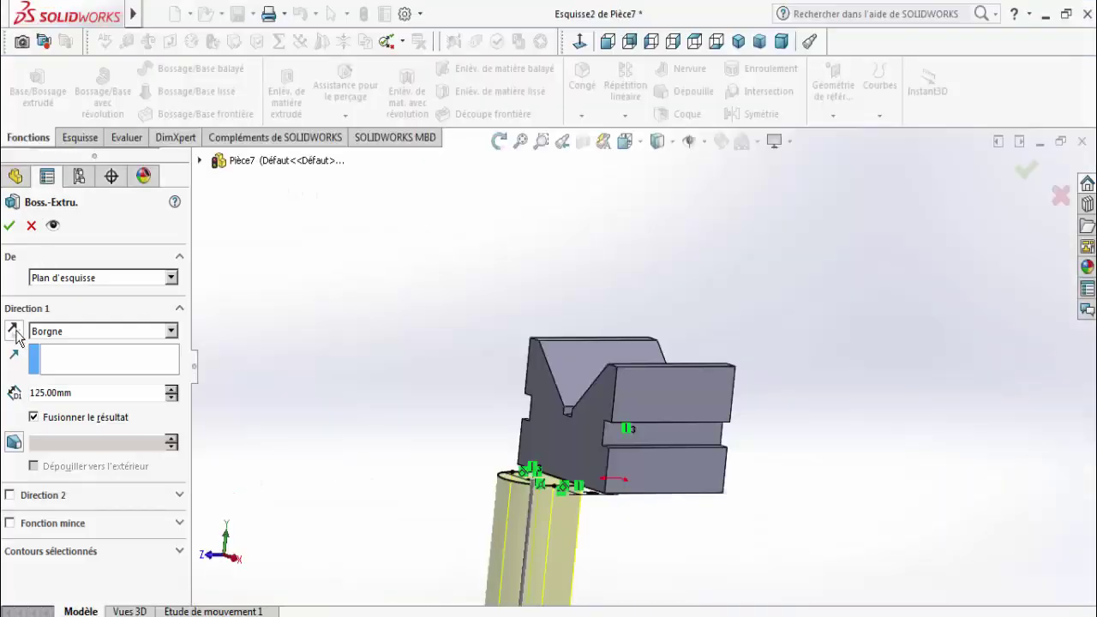
click(14, 332)
text(20)
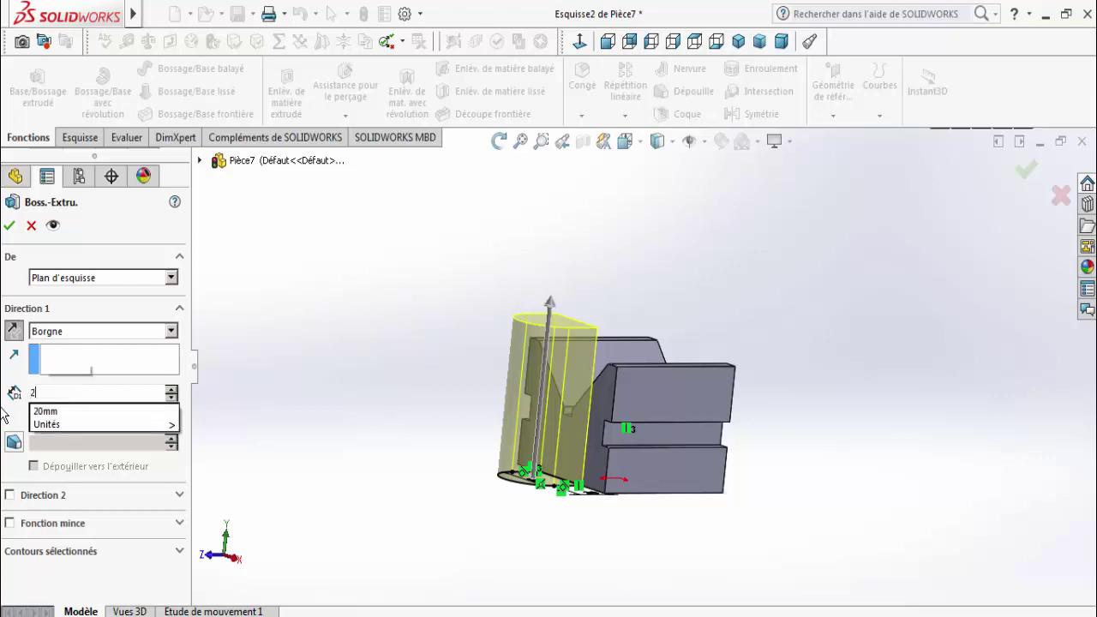
key(Return)
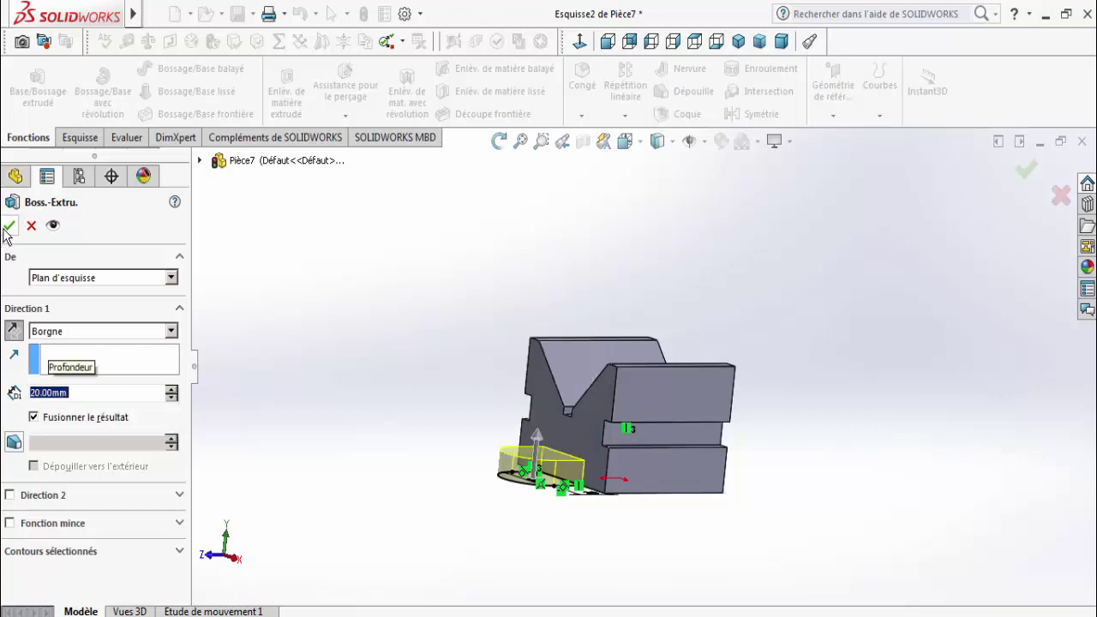
click(8, 227)
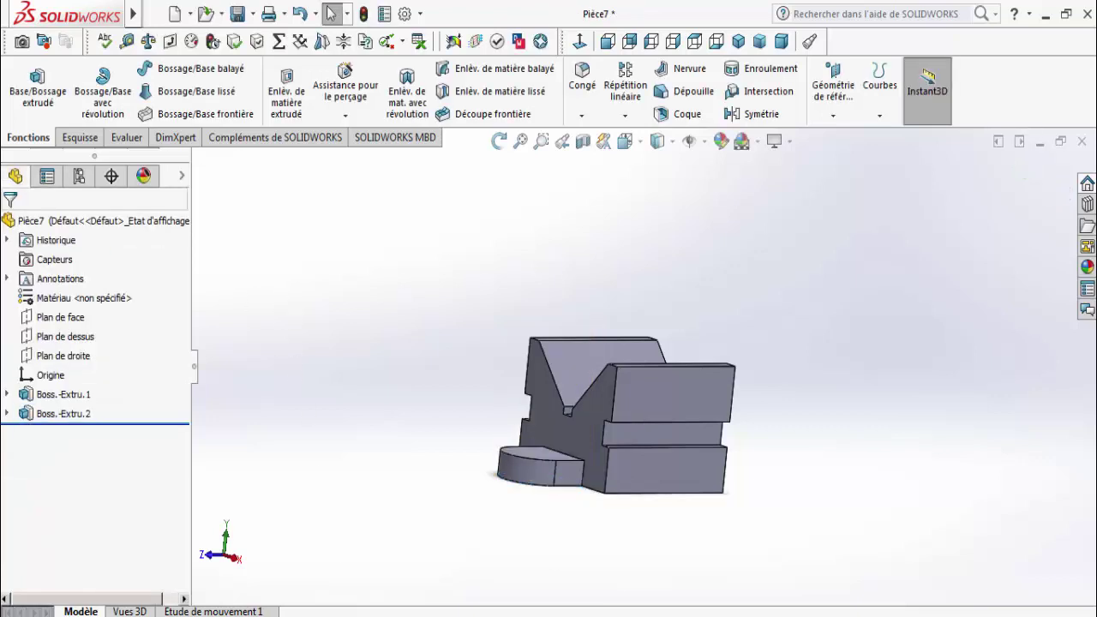
click(372, 588)
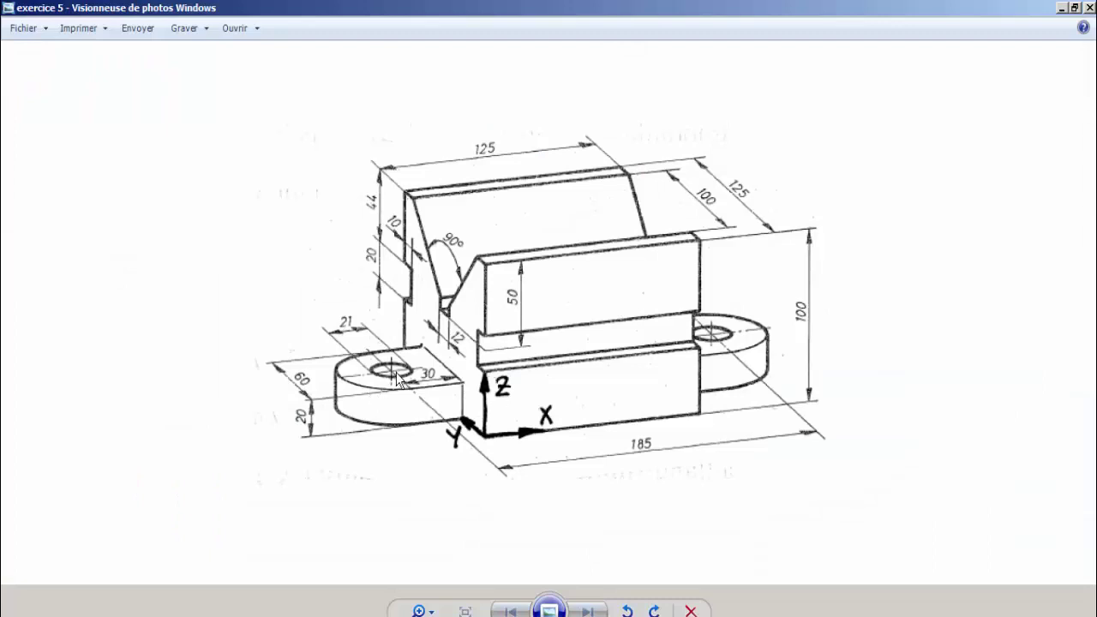
Step: Reopen Boss.-Extru.2's sketch for editing and view it Normal To
click(342, 607)
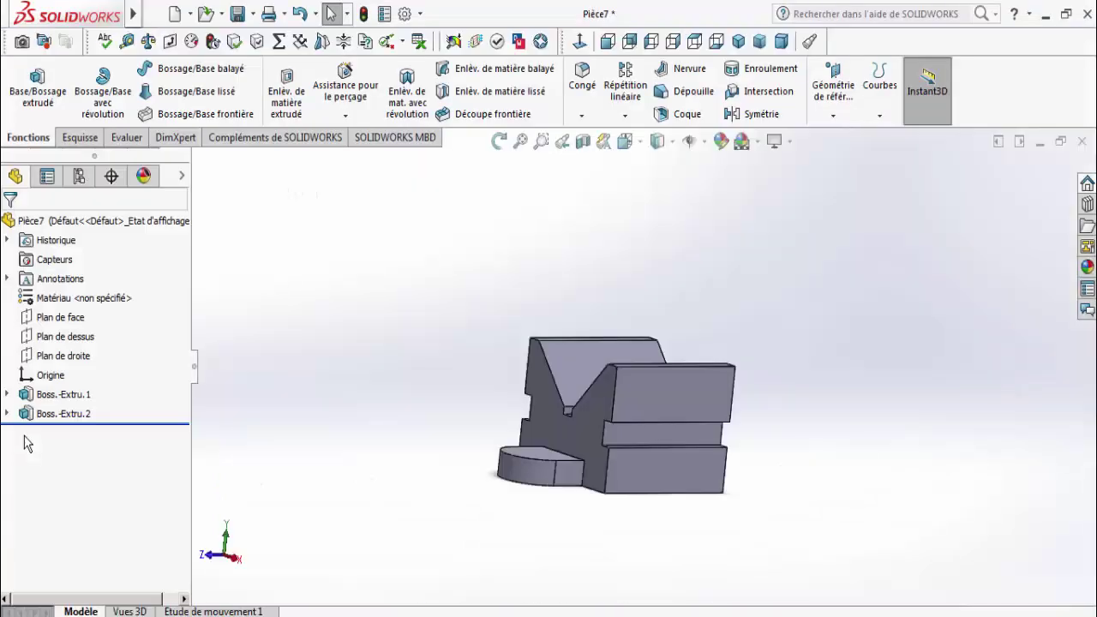
right_click(44, 412)
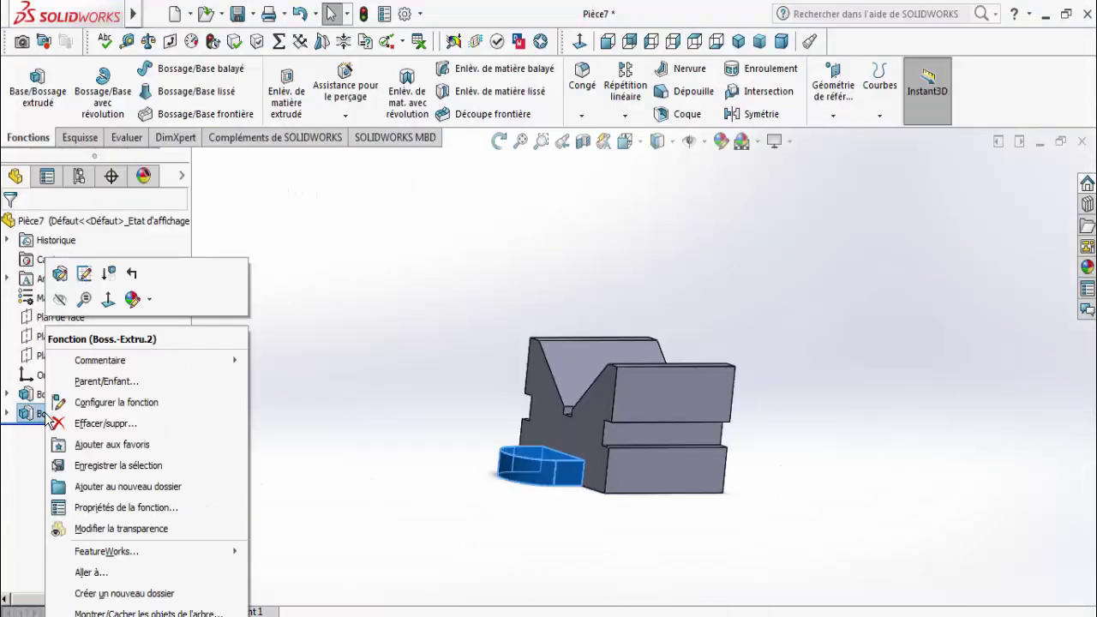
click(83, 274)
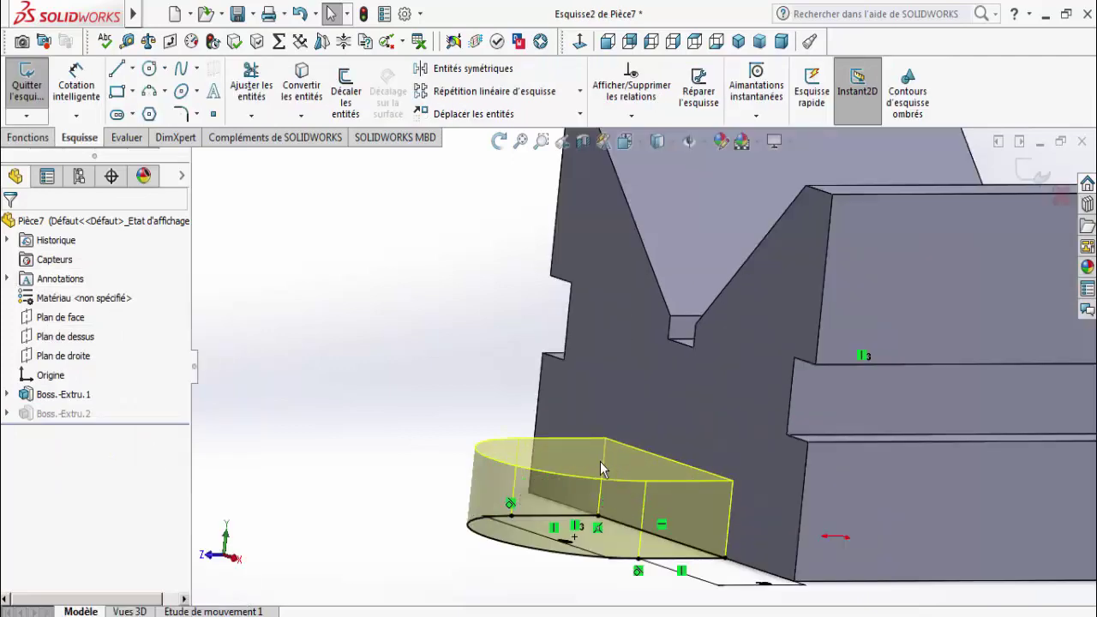
click(161, 14)
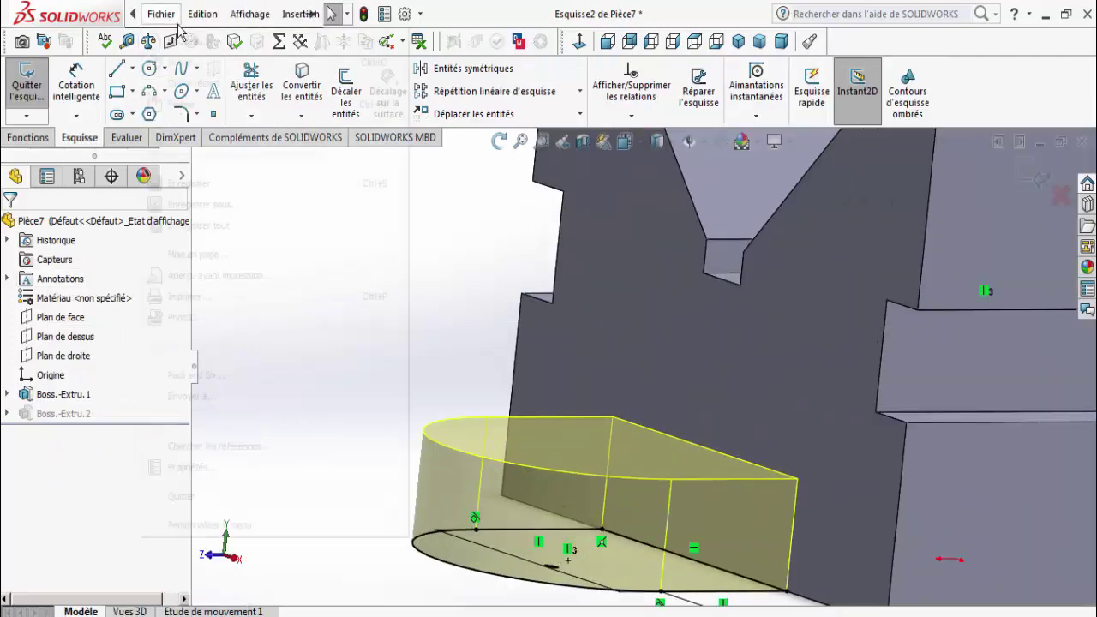
click(469, 290)
key(z)
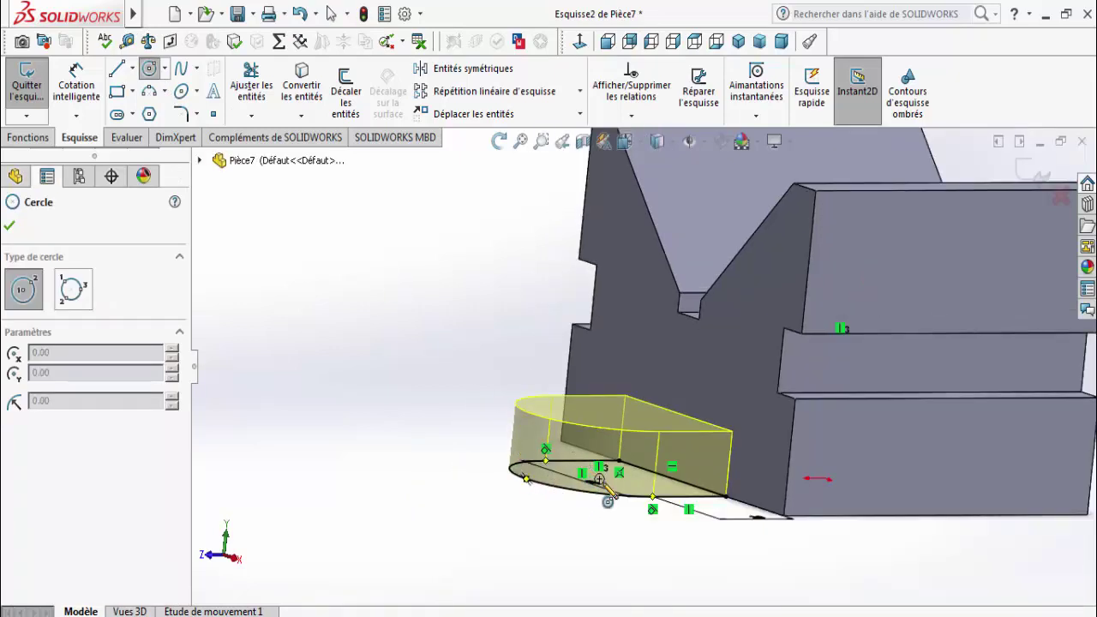
right_click(427, 414)
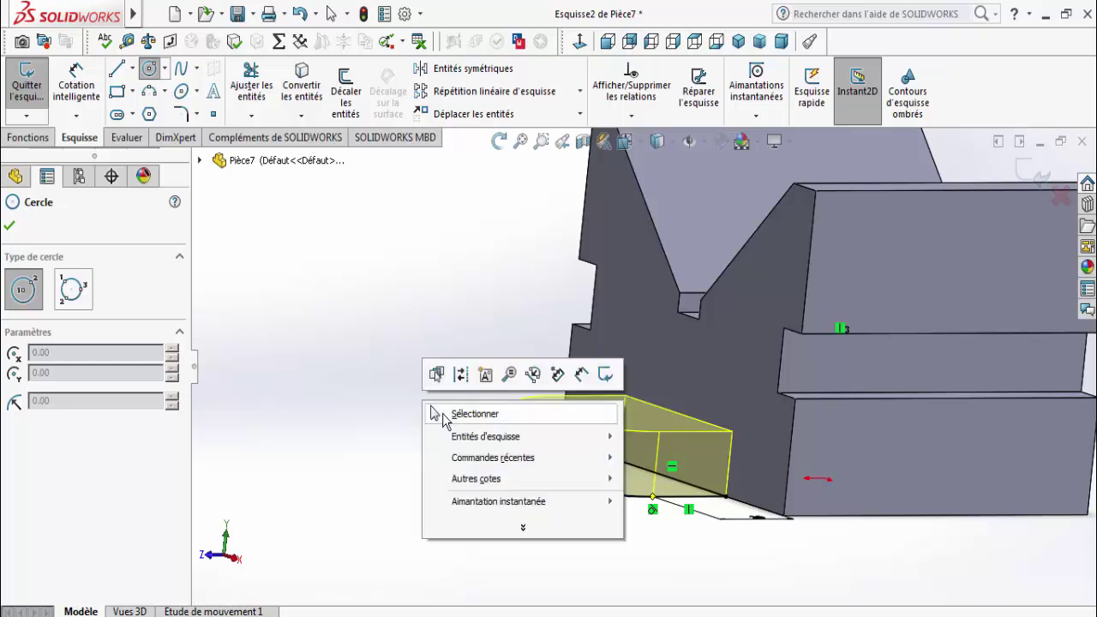
click(447, 417)
click(582, 40)
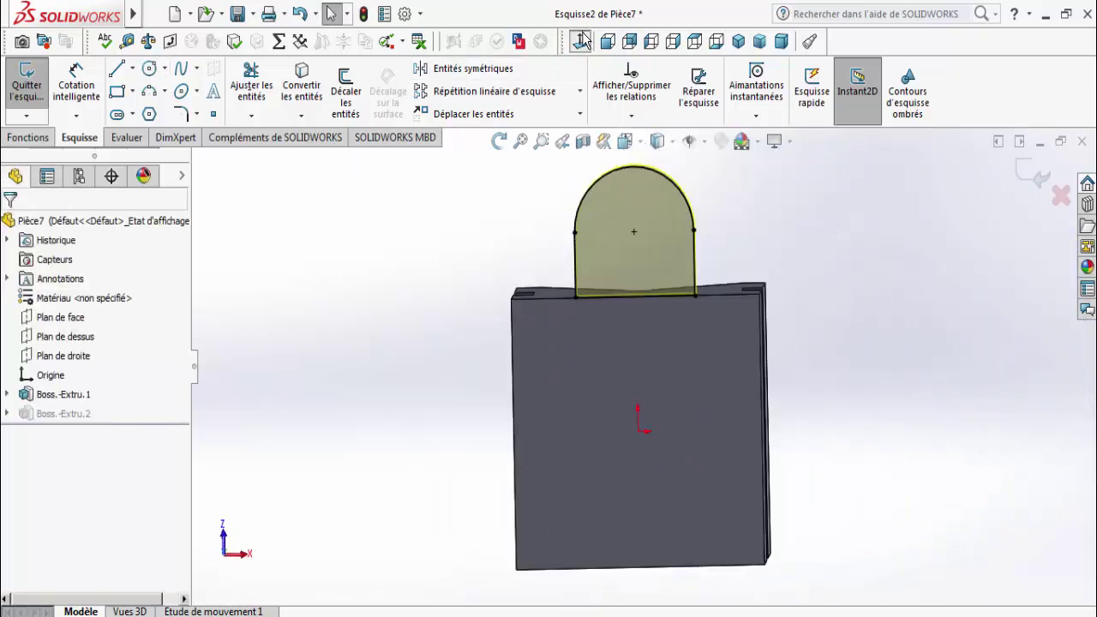
Step: Draw a circle centred on the arc centre and dimension it to 21 mm diameter
click(150, 70)
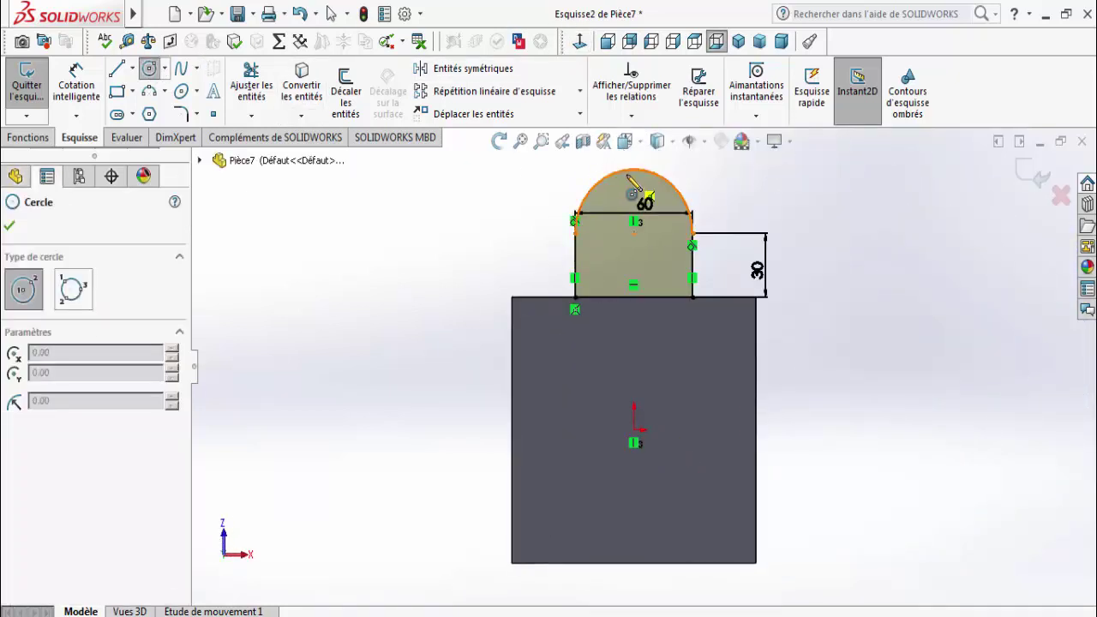
click(634, 233)
click(672, 233)
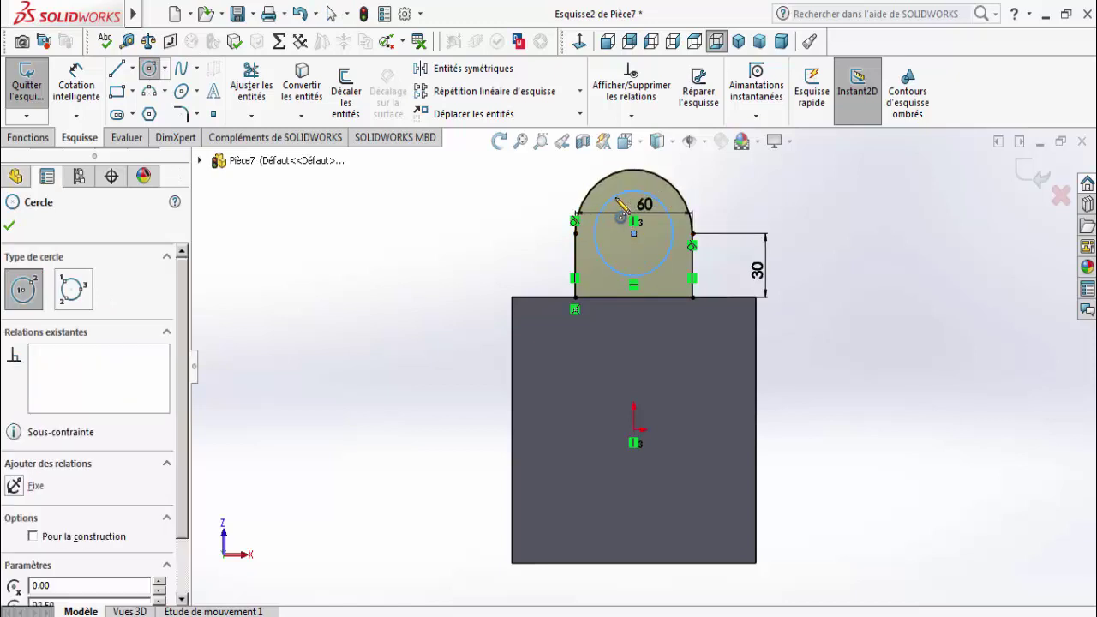
right_click(614, 197)
click(648, 211)
click(77, 86)
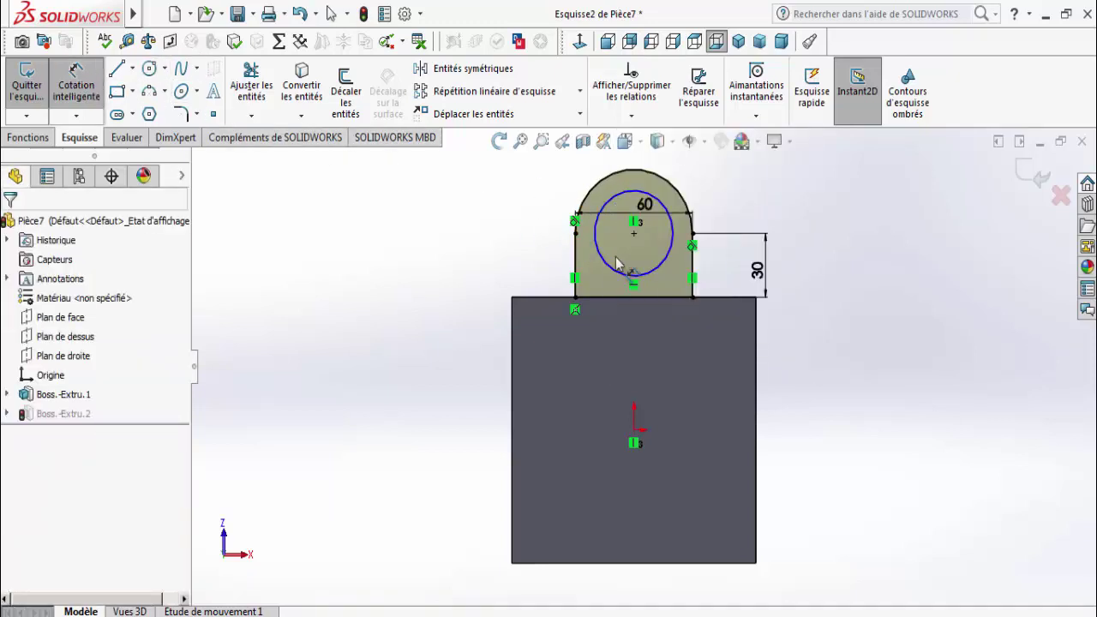
click(274, 613)
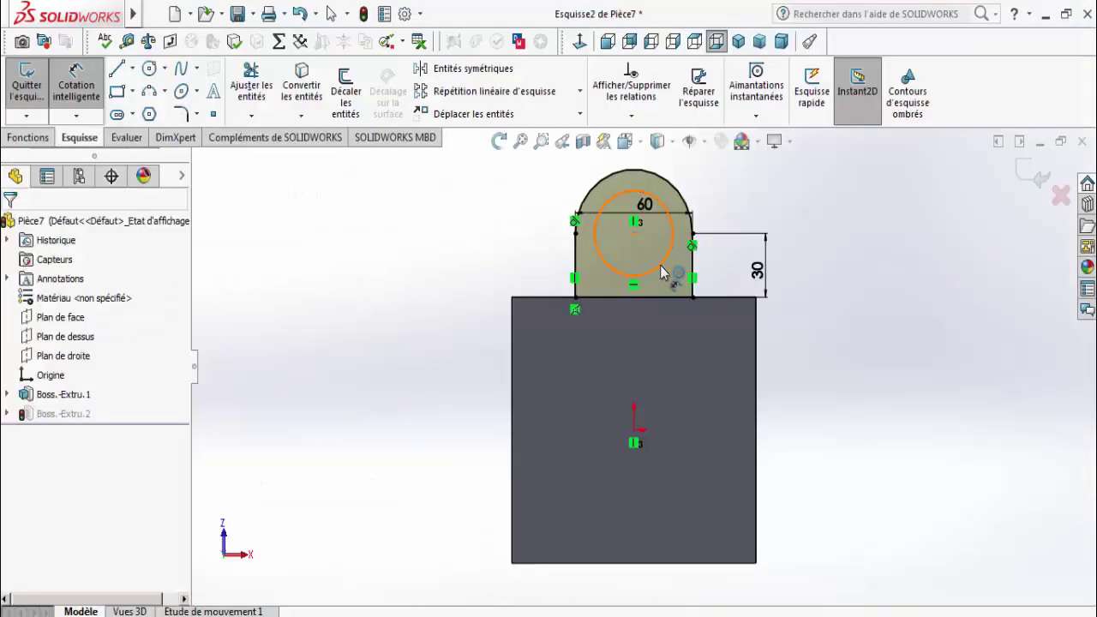
click(660, 265)
click(771, 234)
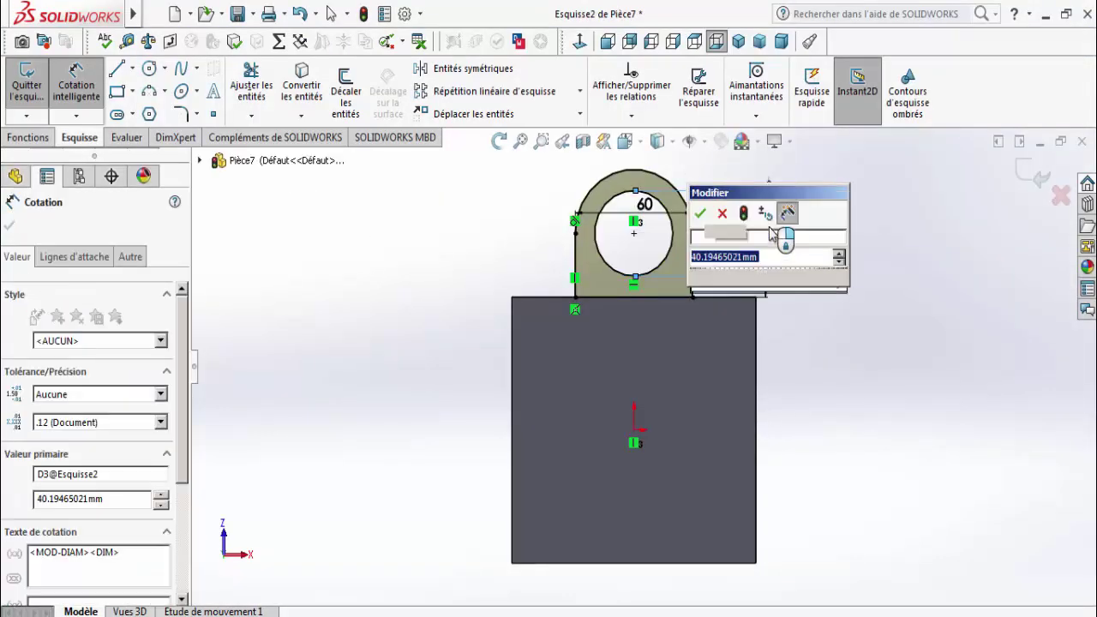
key(Return)
click(10, 226)
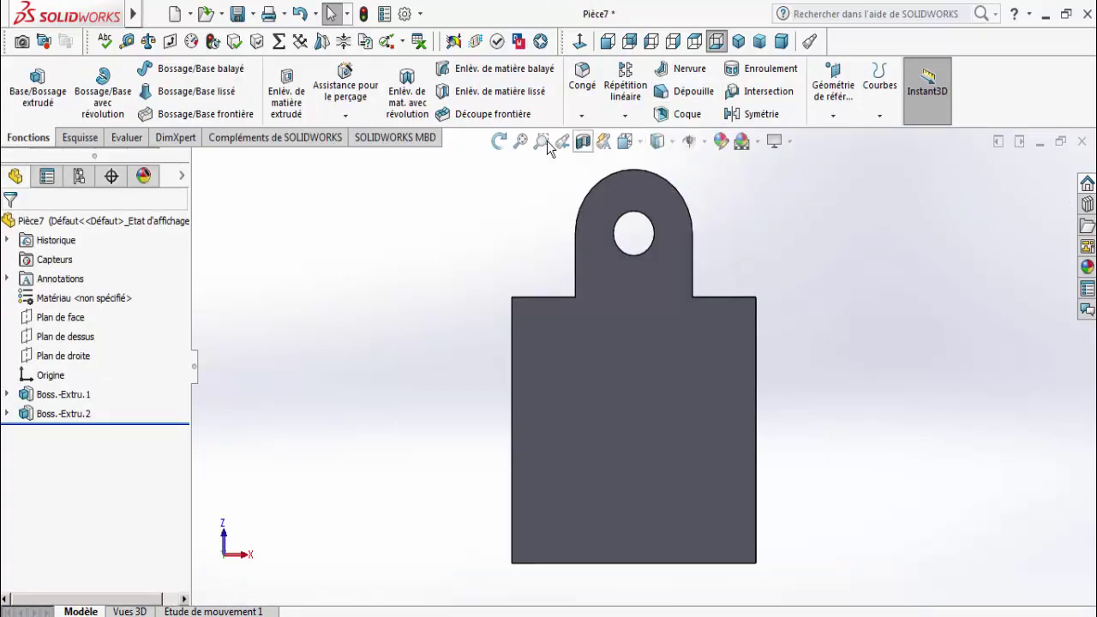
Step: Exit the lug sketch to rebuild the hole and orbit to inspect it
click(498, 140)
mouse_move(497, 197)
mouse_down()
mouse_move(442, 474)
mouse_move(343, 516)
mouse_move(426, 466)
mouse_move(465, 275)
mouse_up()
click(505, 150)
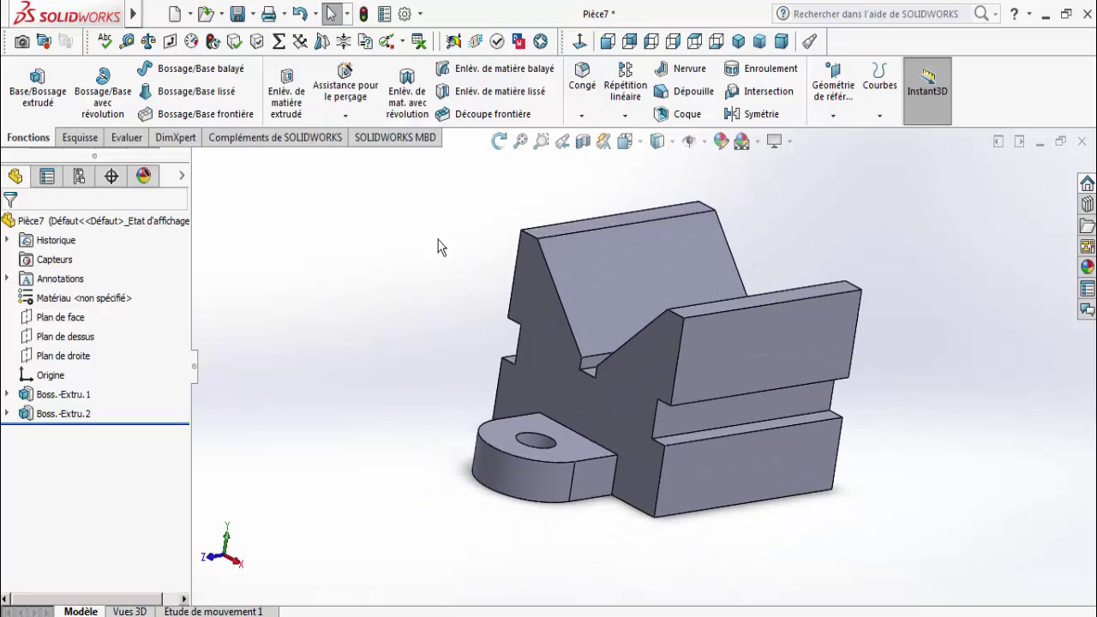
Step: Mirror Boss.-Extru.2 across Plan de face and show the part in isometric view
click(720, 125)
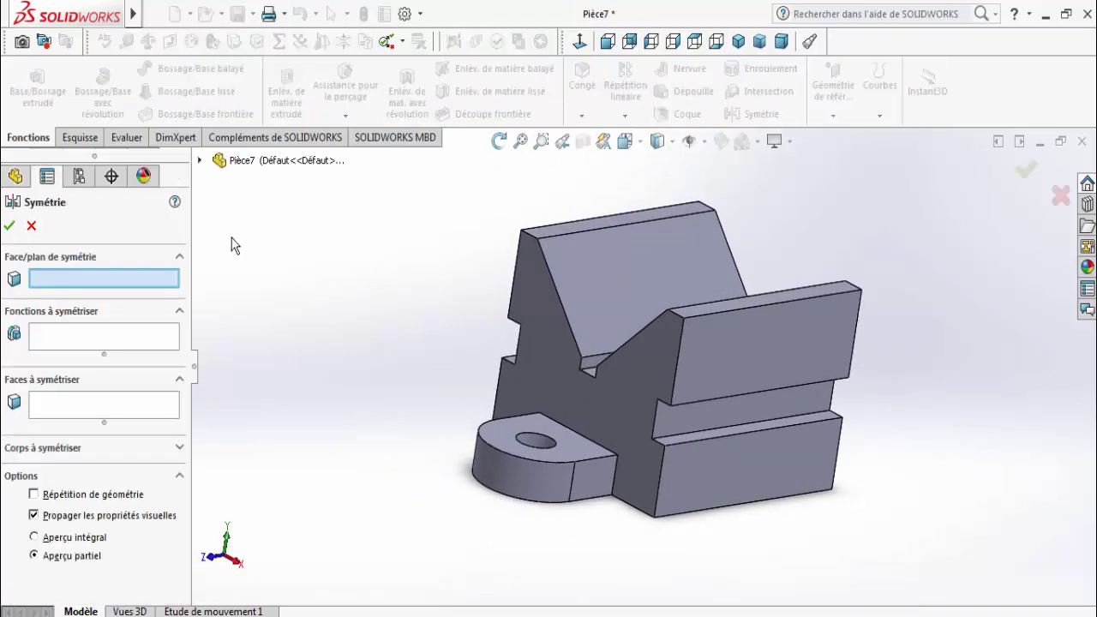
click(198, 160)
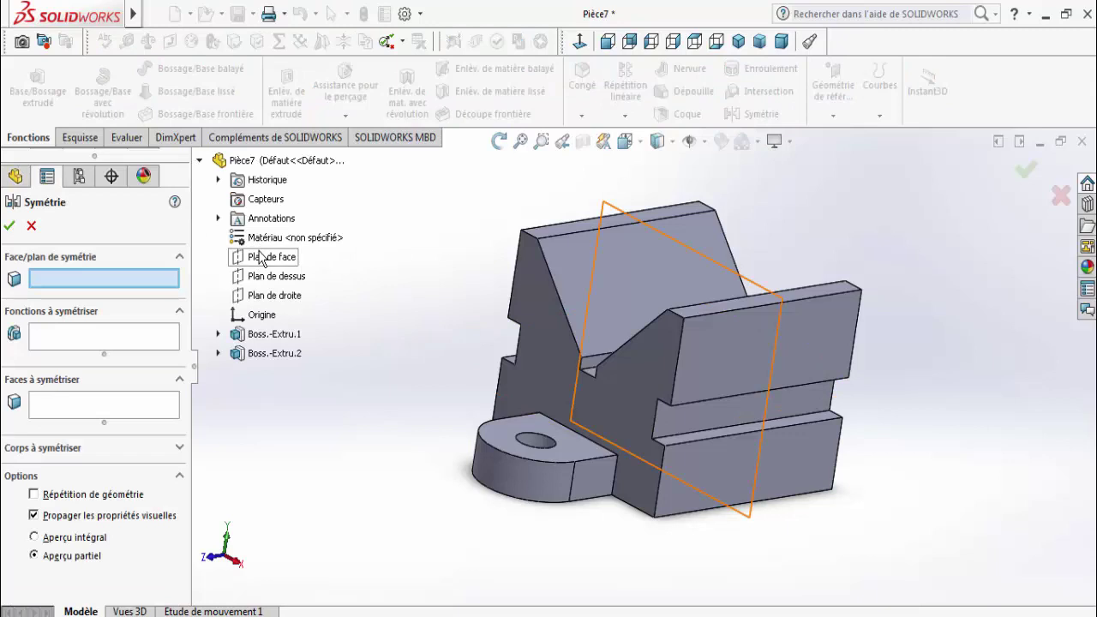
click(262, 257)
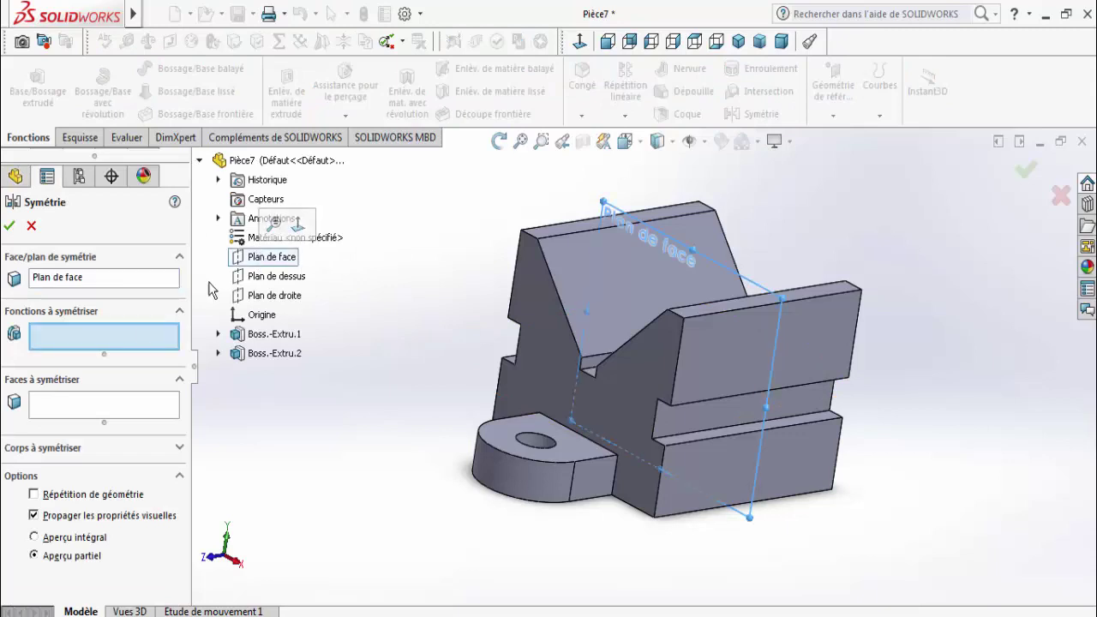
click(538, 485)
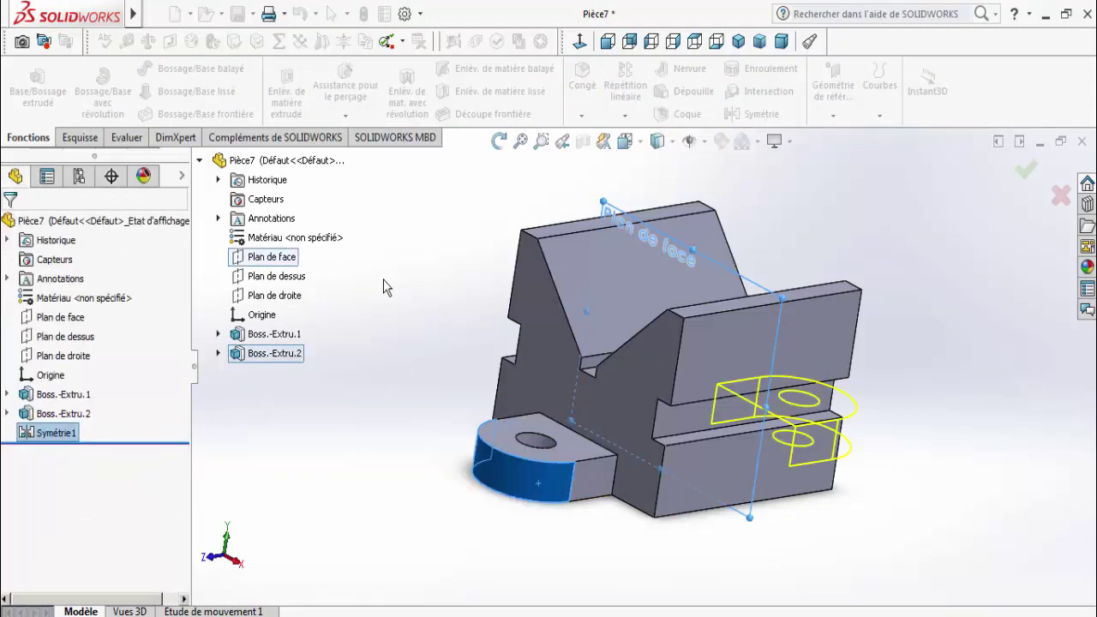
click(733, 45)
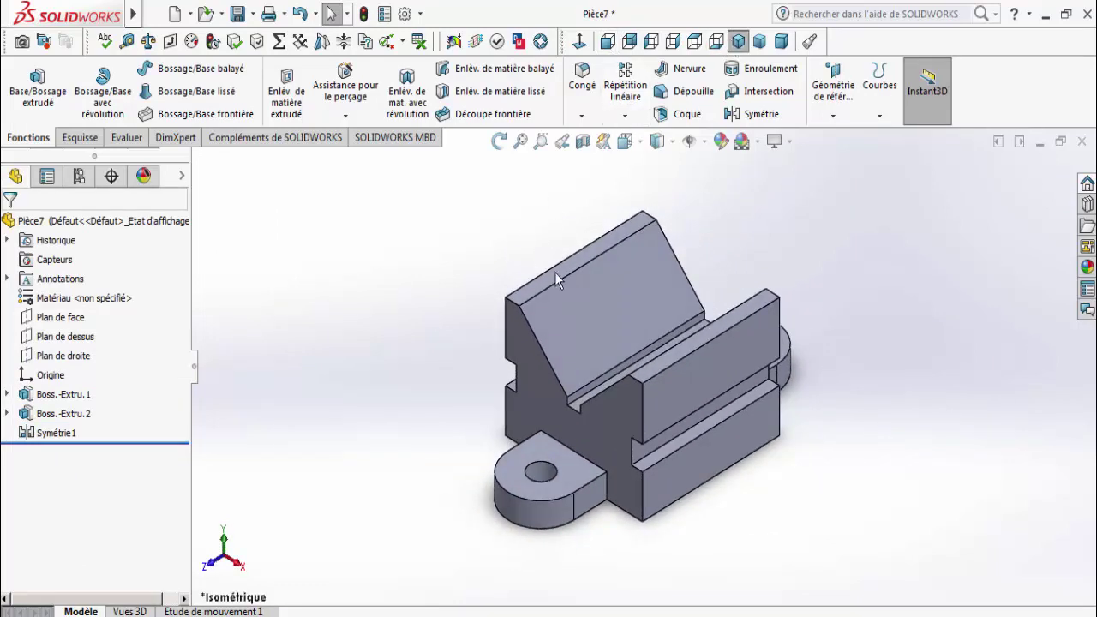